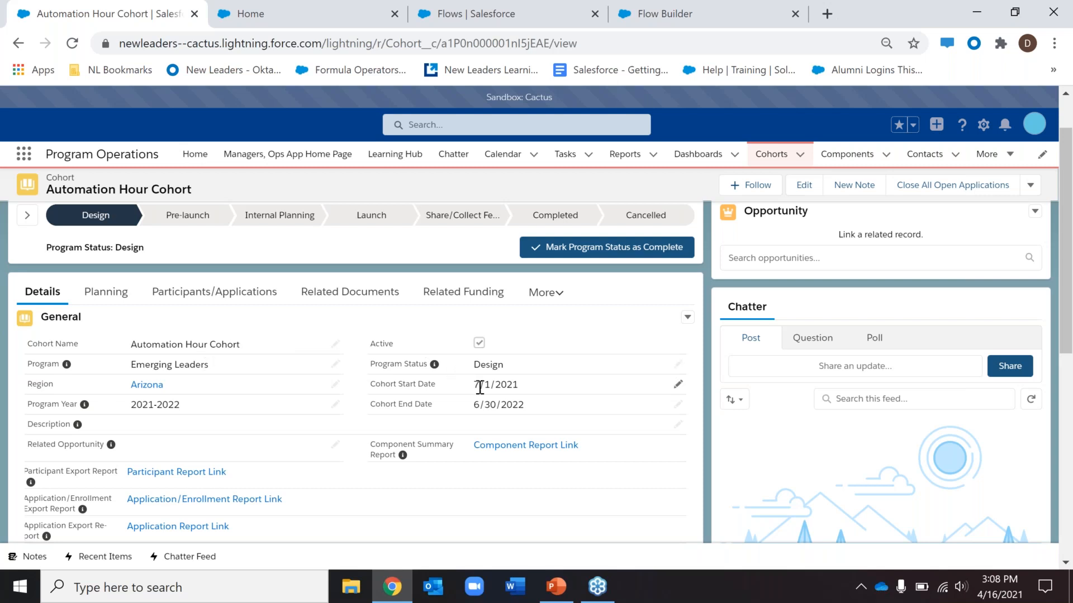
Examine the Admissions/Enrollment Summary of the Automation Hour Cohort, including BIF Required, Cohort Code and Give Access to Docebo After BIF
{"action": "scroll", "coordinate": [479, 386], "scroll_direction": "down", "scroll_amount": 6}
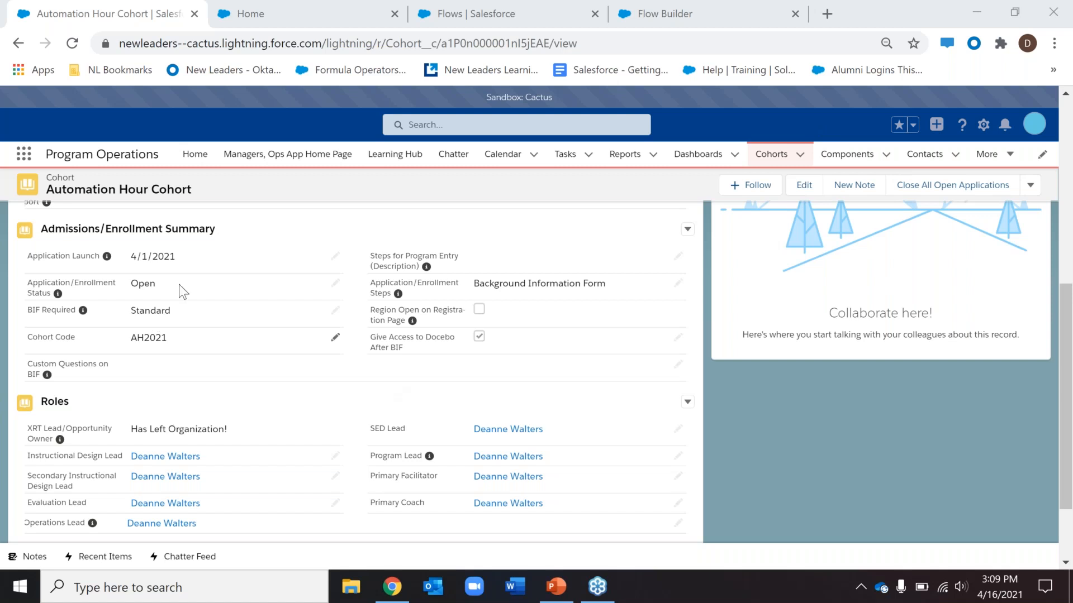
{"action": "left_click_drag", "start_coordinate": [172, 313], "coordinate": [146, 313]}
{"action": "left_click", "coordinate": [145, 312]}
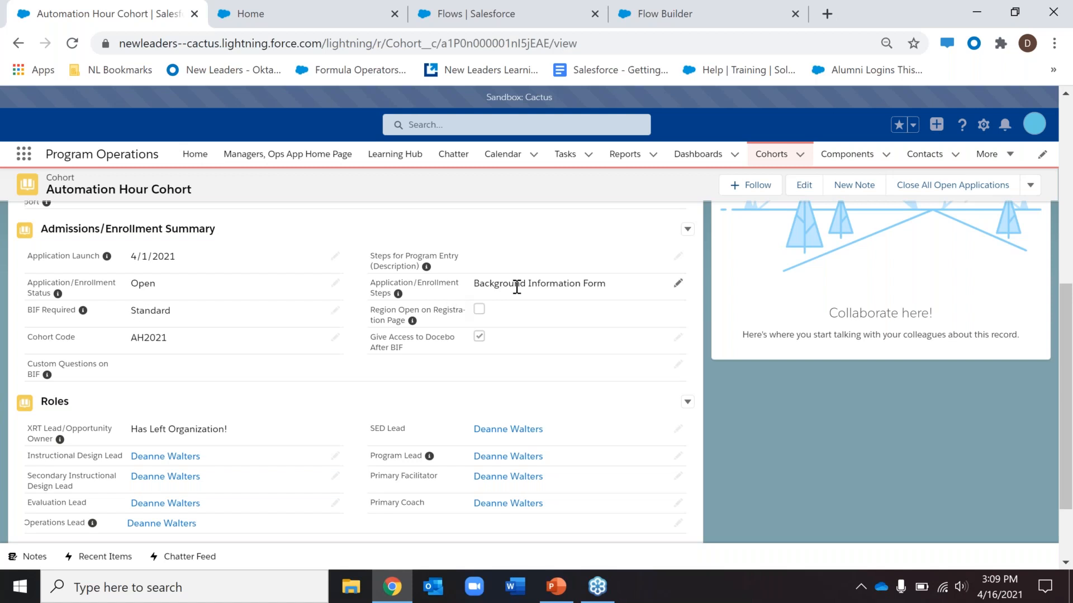
{"action": "left_click_drag", "start_coordinate": [375, 339], "coordinate": [409, 350]}
{"action": "left_click", "coordinate": [408, 349]}
{"action": "left_click_drag", "start_coordinate": [426, 339], "coordinate": [455, 339]}
{"action": "left_click", "coordinate": [417, 354]}
{"action": "left_click_drag", "start_coordinate": [168, 337], "coordinate": [133, 341]}
{"action": "left_click", "coordinate": [135, 341]}
Examine the choices available for Custom Questions on BIF in the cohort record and cancel the edit
{"action": "left_click", "coordinate": [677, 364]}
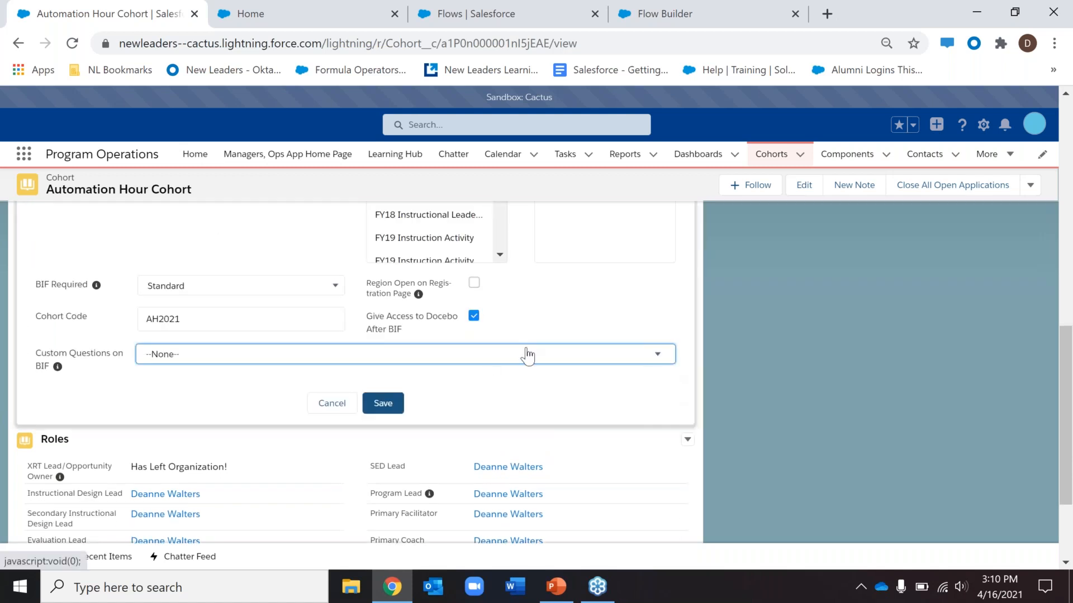
{"action": "left_click", "coordinate": [527, 355]}
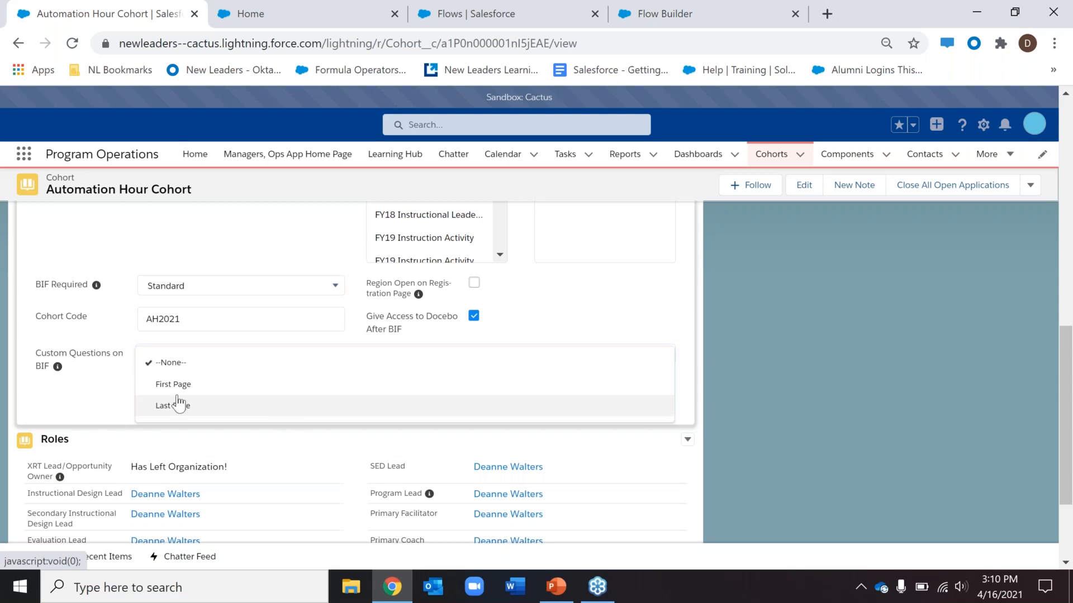
{"action": "left_click", "coordinate": [105, 395]}
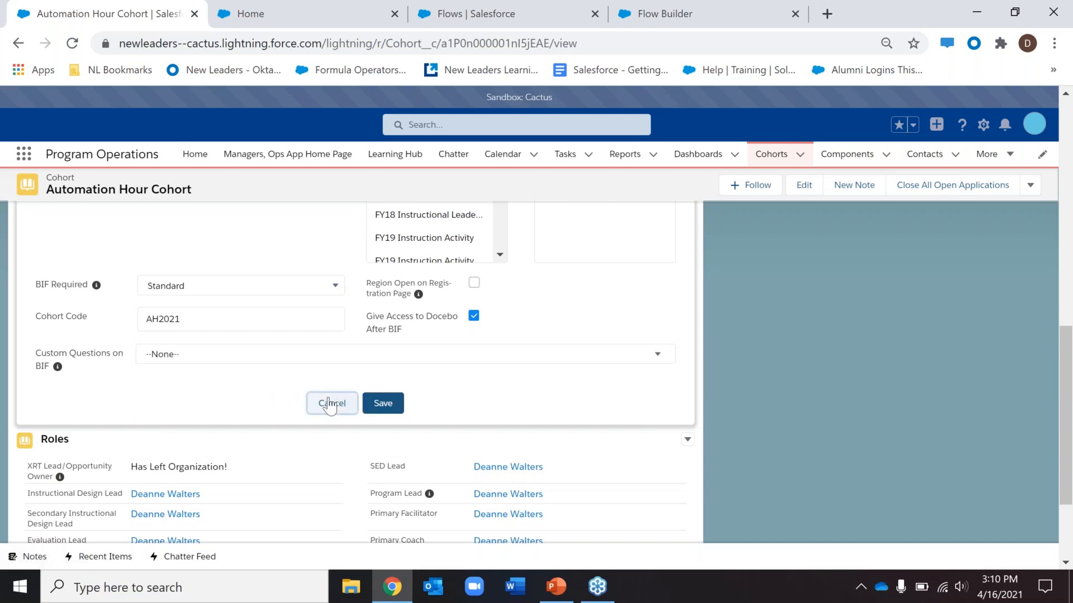
{"action": "left_click", "coordinate": [330, 402]}
{"action": "scroll", "coordinate": [278, 257], "scroll_direction": "up", "scroll_amount": 4}
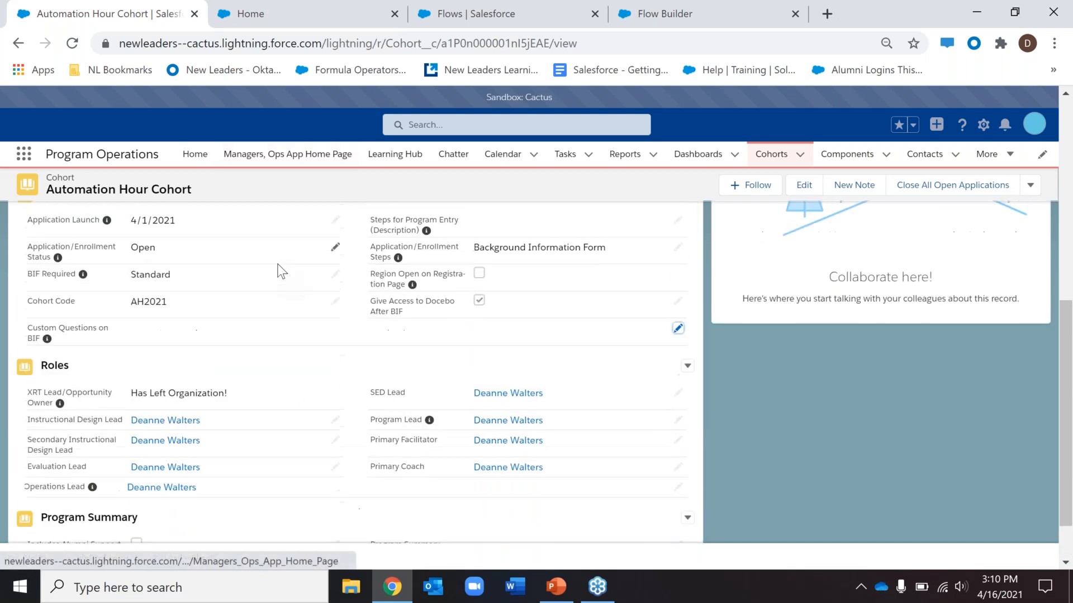
{"action": "scroll", "coordinate": [279, 271], "scroll_direction": "down", "scroll_amount": 2}
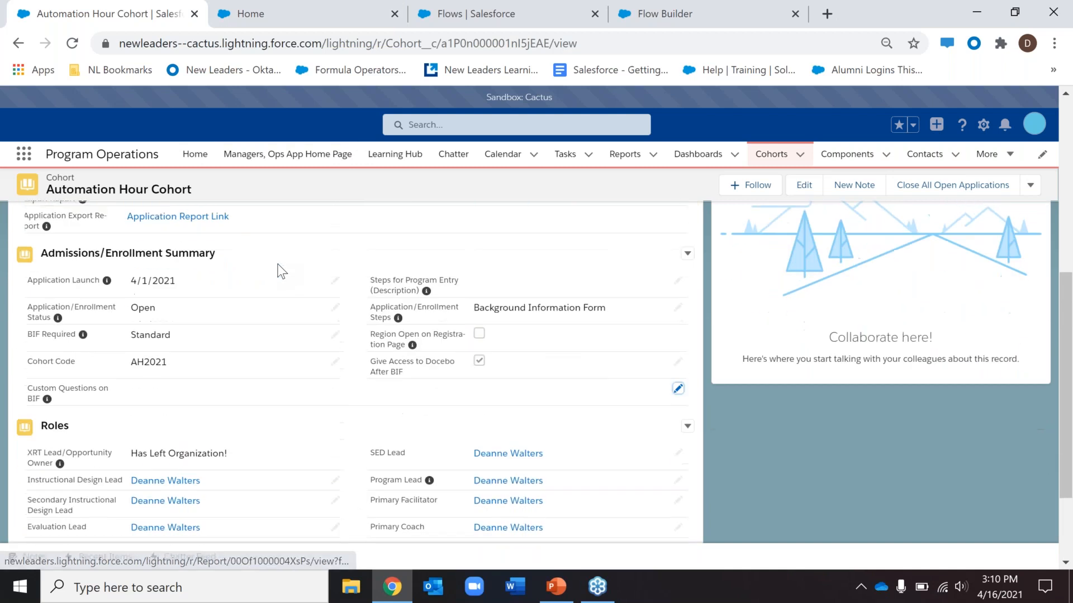
Start a new application in the portal's Registration Form and submit the Automation Hour Cohort's code, ah2021
{"action": "left_click", "coordinate": [311, 8]}
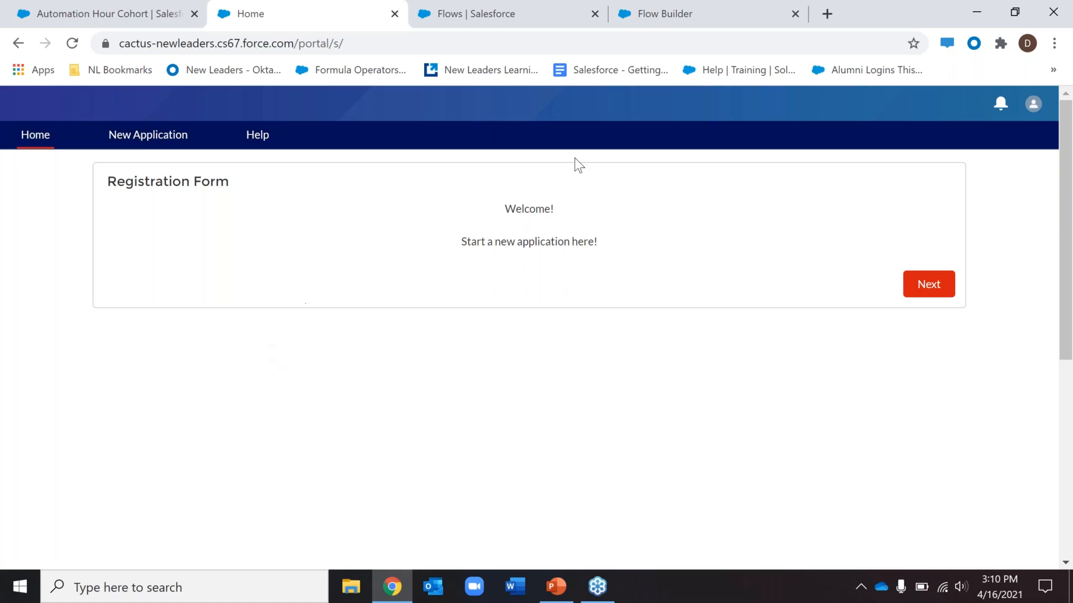
{"action": "left_click", "coordinate": [926, 292]}
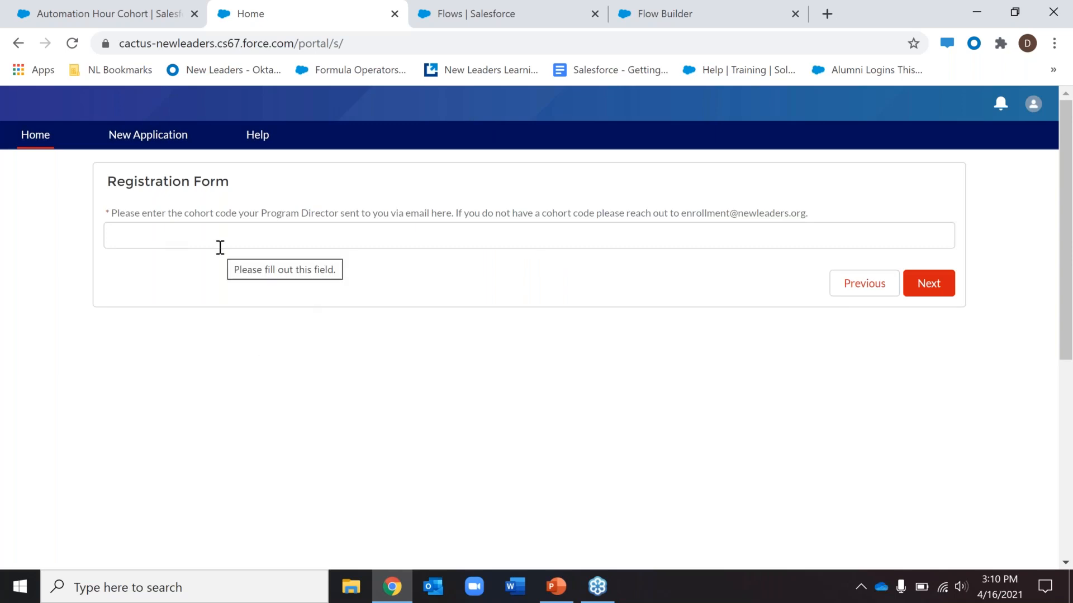
{"action": "left_click", "coordinate": [237, 241]}
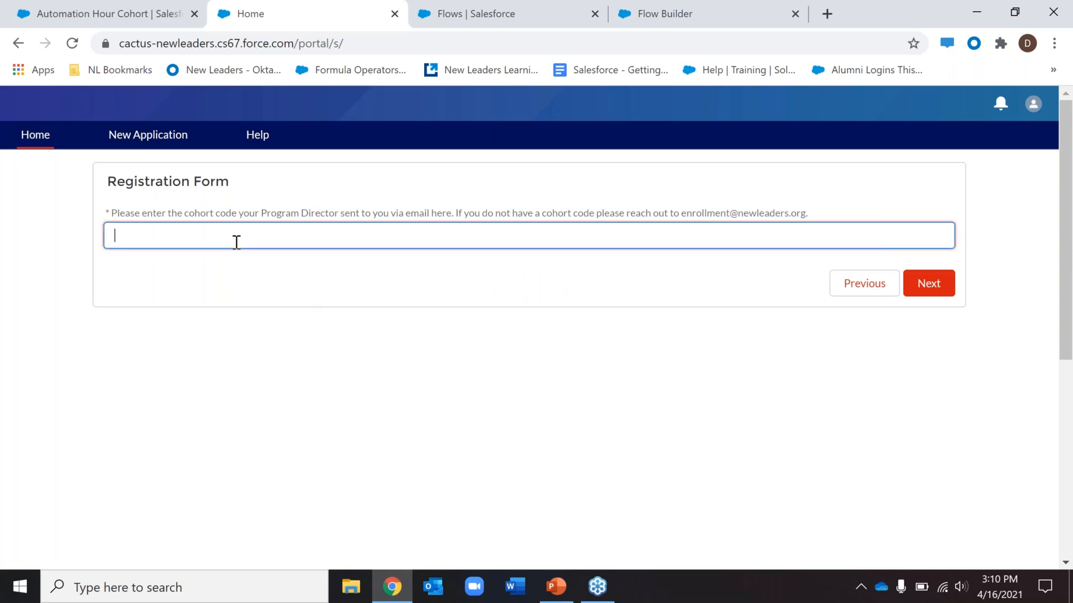
{"action": "left_click", "coordinate": [56, 12]}
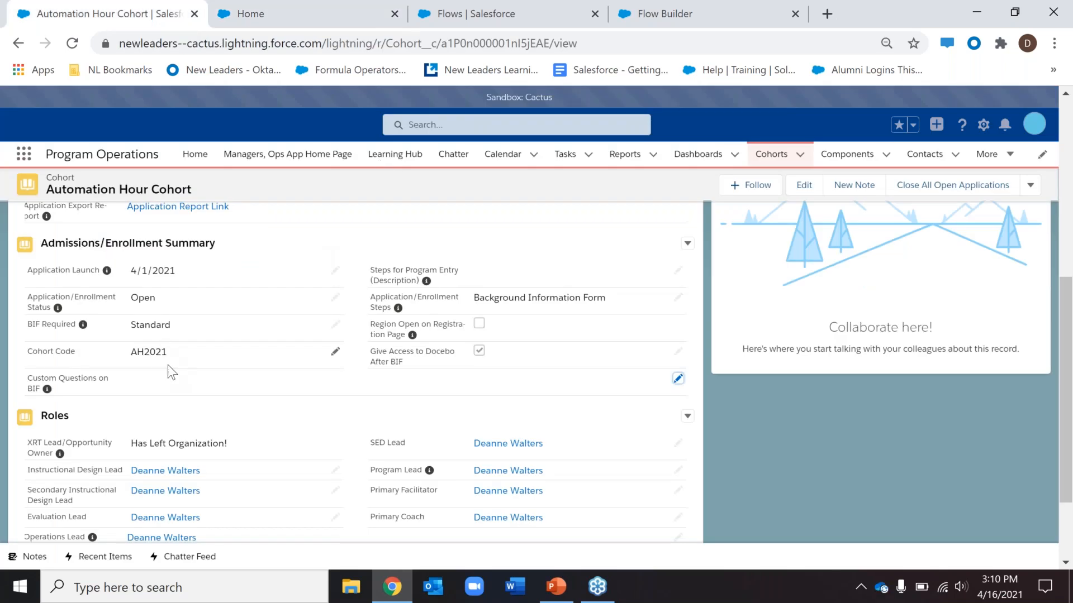
{"action": "double_click", "coordinate": [150, 353]}
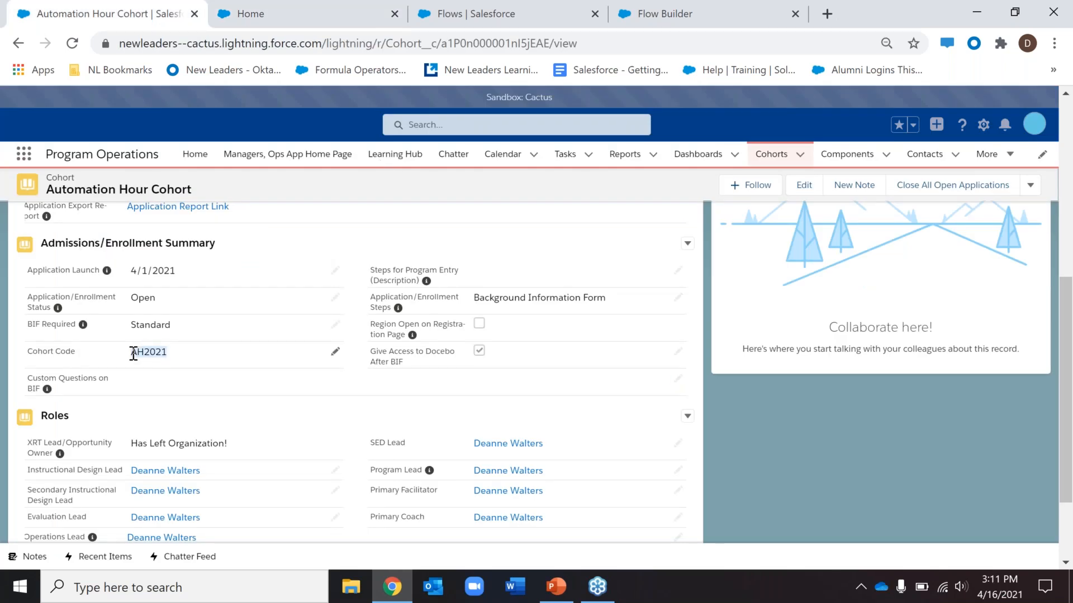
{"action": "left_click", "coordinate": [343, 11]}
{"action": "type", "text": "ah2021"}
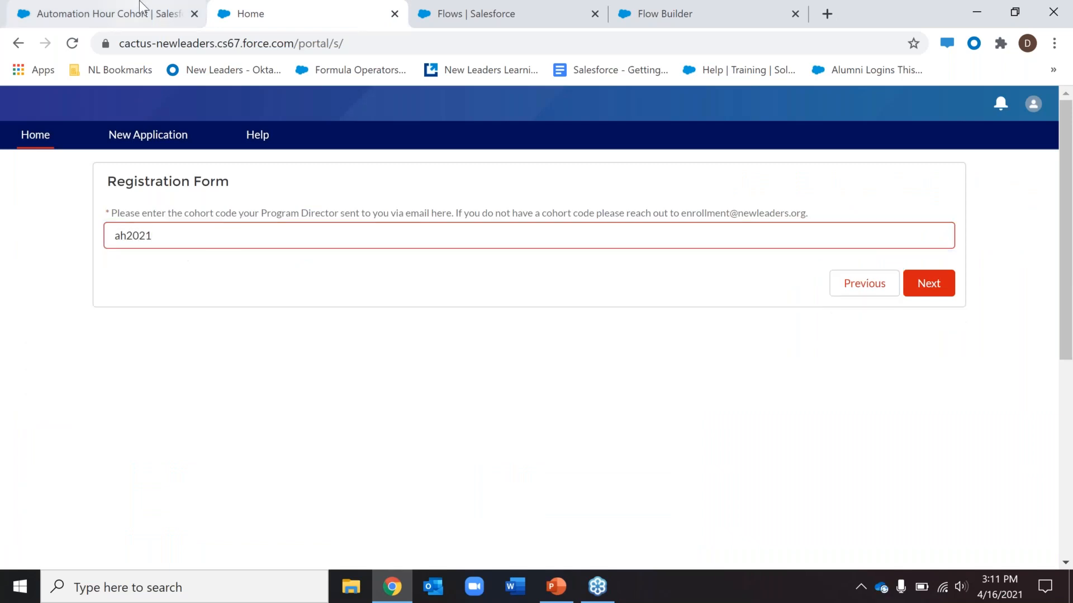
{"action": "left_click", "coordinate": [106, 13]}
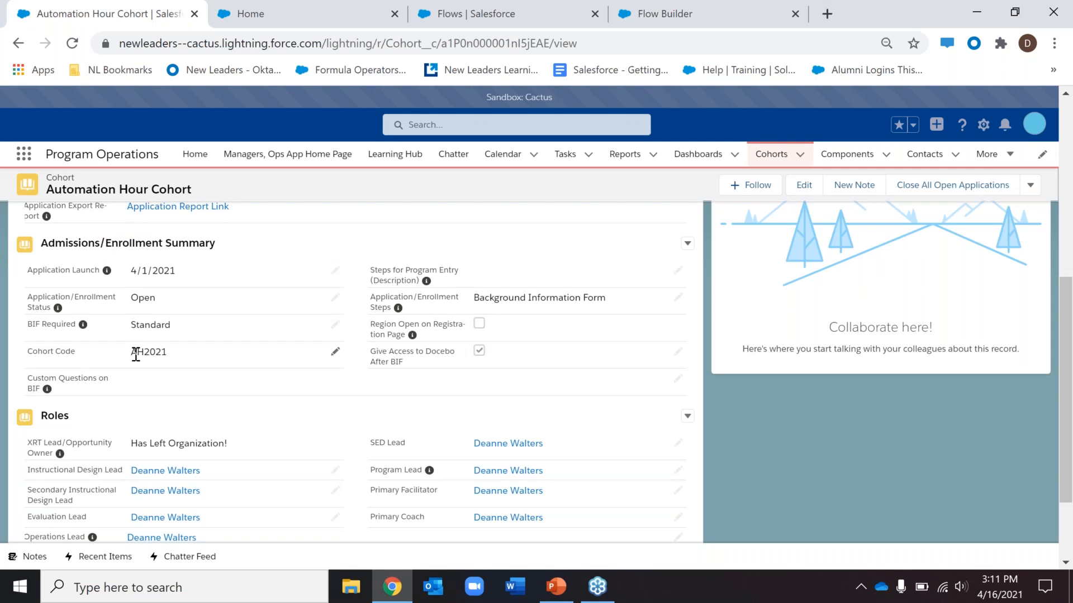
{"action": "left_click", "coordinate": [271, 3]}
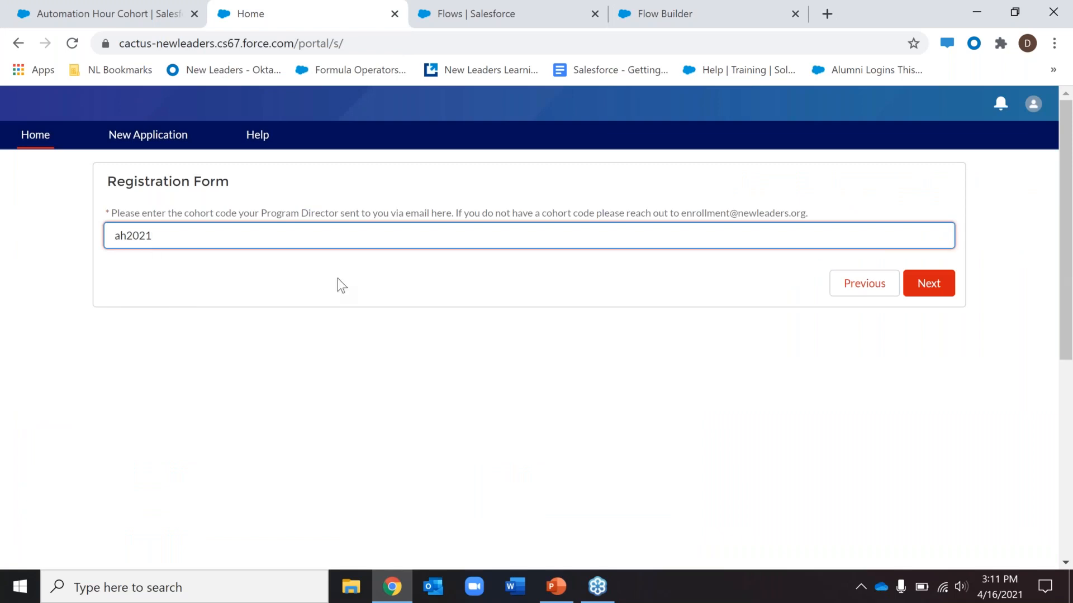
{"action": "left_click", "coordinate": [942, 285]}
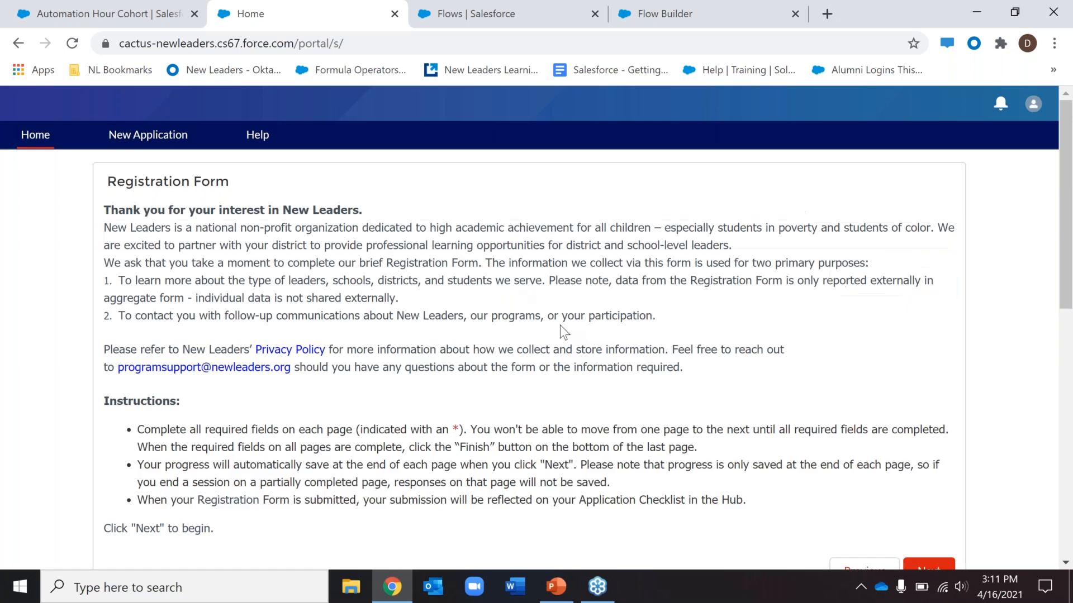
Proceed past the form's introduction, check the prefilled name, email and phone fields, and submit the contact information page as it is
{"action": "scroll", "coordinate": [560, 325], "scroll_direction": "down", "scroll_amount": 1}
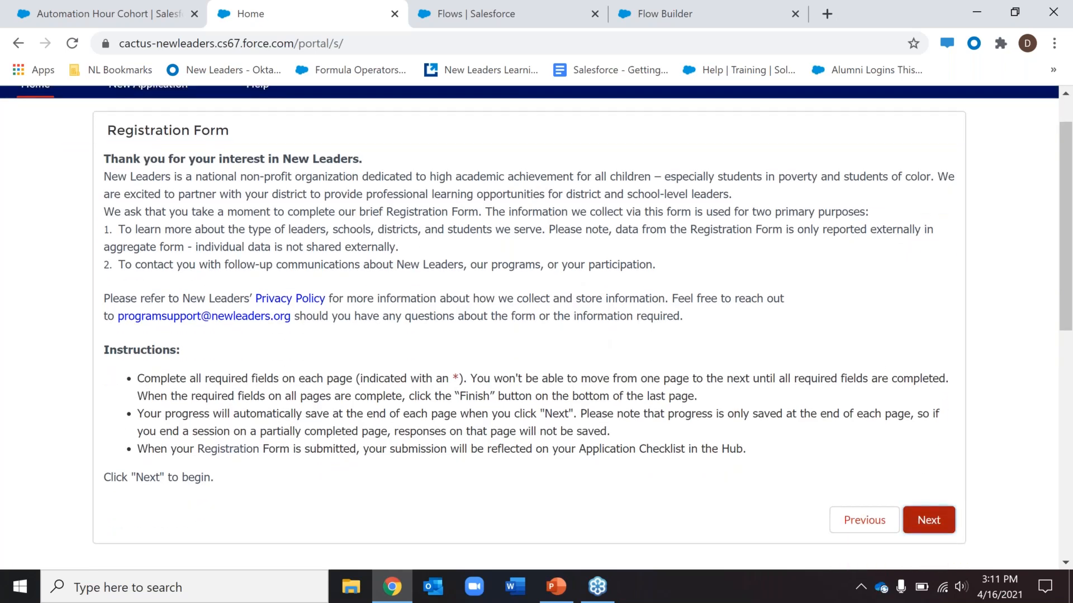
{"action": "left_click", "coordinate": [928, 520]}
{"action": "scroll", "coordinate": [826, 378], "scroll_direction": "down", "scroll_amount": 6}
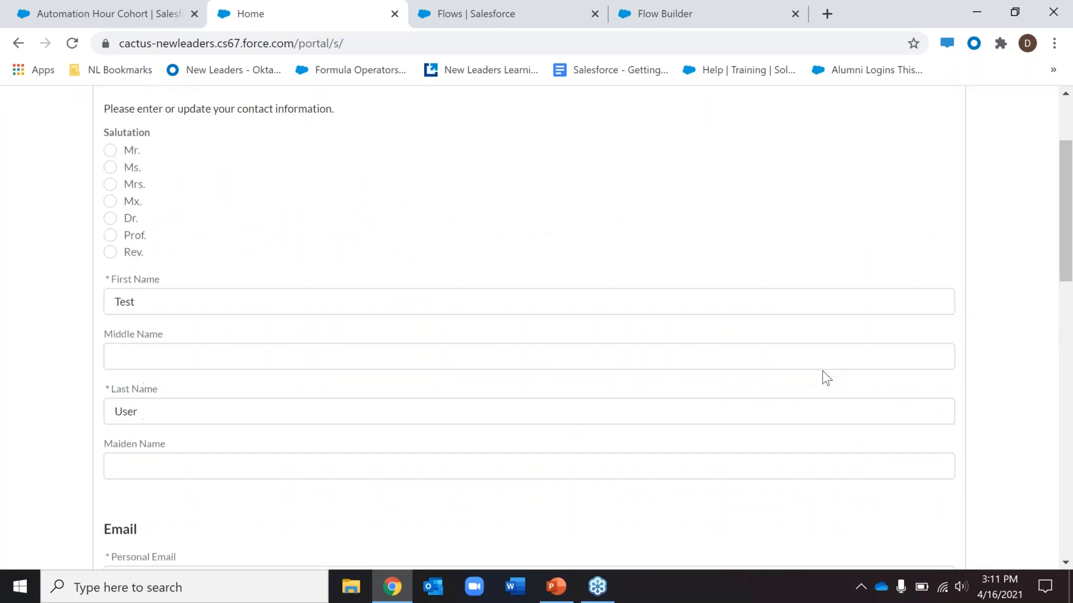
{"action": "scroll", "coordinate": [826, 378], "scroll_direction": "down", "scroll_amount": 3}
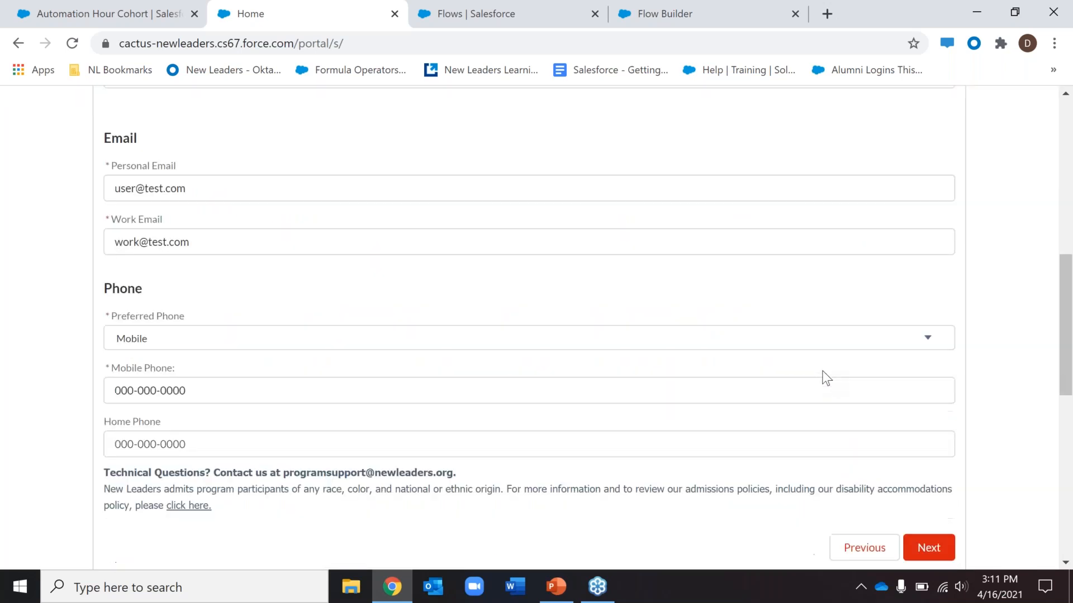
{"action": "left_click", "coordinate": [320, 183]}
{"action": "key", "text": "Tab"}
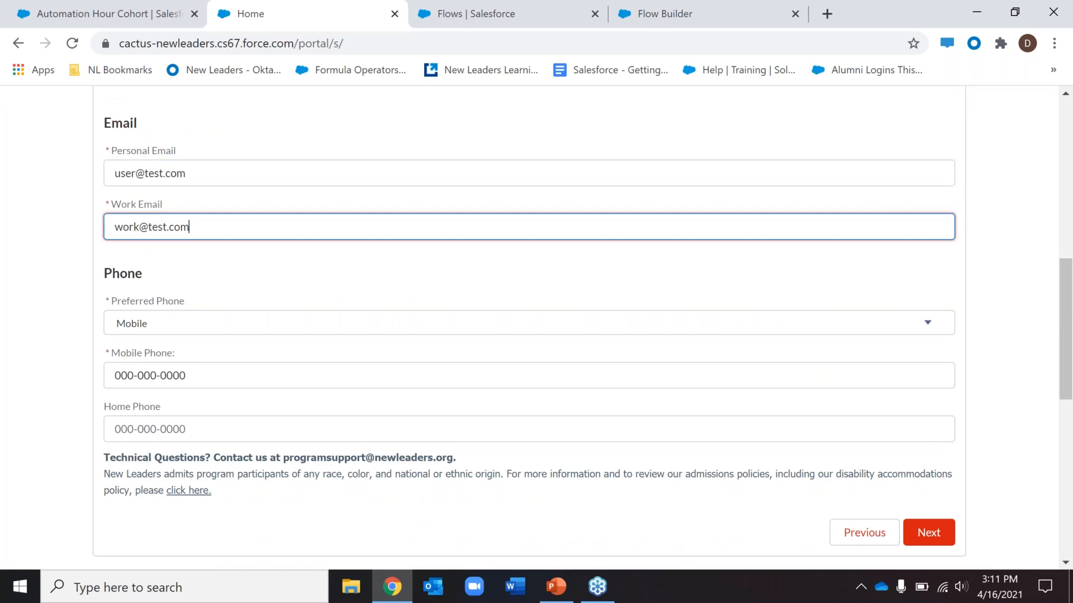
{"action": "left_click", "coordinate": [214, 383]}
{"action": "left_click", "coordinate": [283, 237]}
{"action": "left_click", "coordinate": [306, 163]}
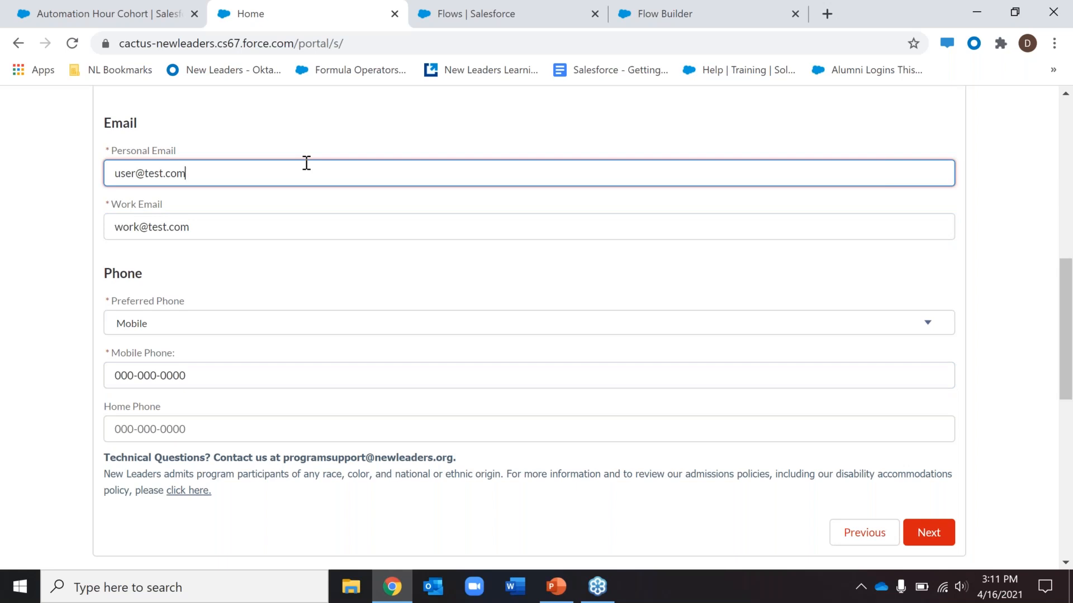
{"action": "scroll", "coordinate": [305, 163], "scroll_direction": "up", "scroll_amount": 6}
{"action": "scroll", "coordinate": [306, 163], "scroll_direction": "down", "scroll_amount": 3}
{"action": "scroll", "coordinate": [470, 249], "scroll_direction": "down", "scroll_amount": 2}
{"action": "left_click", "coordinate": [944, 552]}
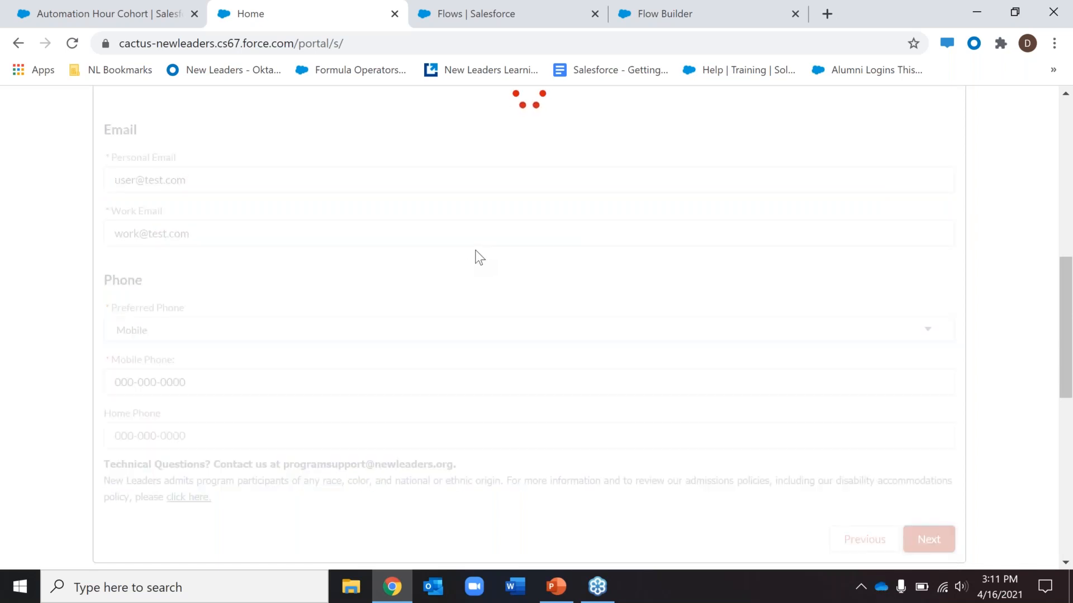
Choose New York as the state of the current school district on the Current Professional Experience page and continue
{"action": "scroll", "coordinate": [495, 261], "scroll_direction": "up", "scroll_amount": 1}
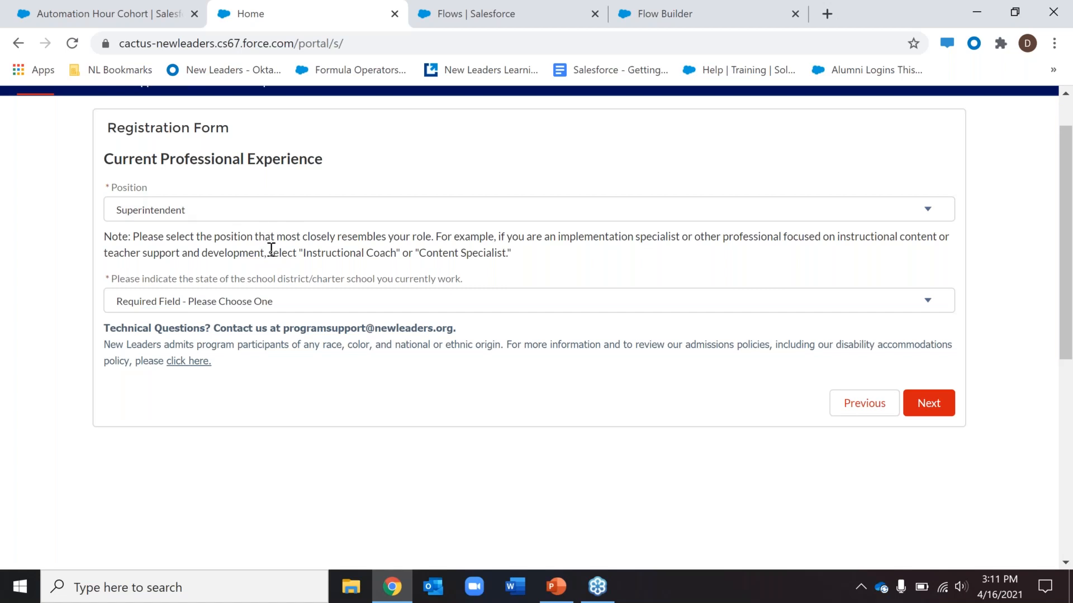
{"action": "left_click", "coordinate": [325, 292]}
{"action": "scroll", "coordinate": [315, 416], "scroll_direction": "down", "scroll_amount": 4}
{"action": "scroll", "coordinate": [315, 411], "scroll_direction": "down", "scroll_amount": 3}
{"action": "left_click", "coordinate": [203, 420]}
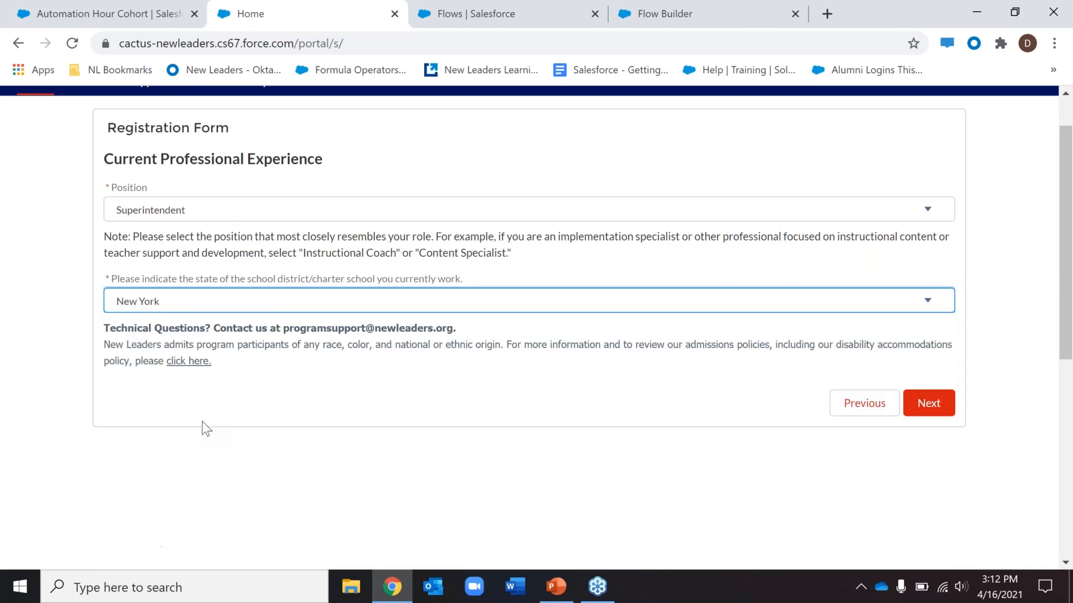
{"action": "left_click", "coordinate": [926, 404]}
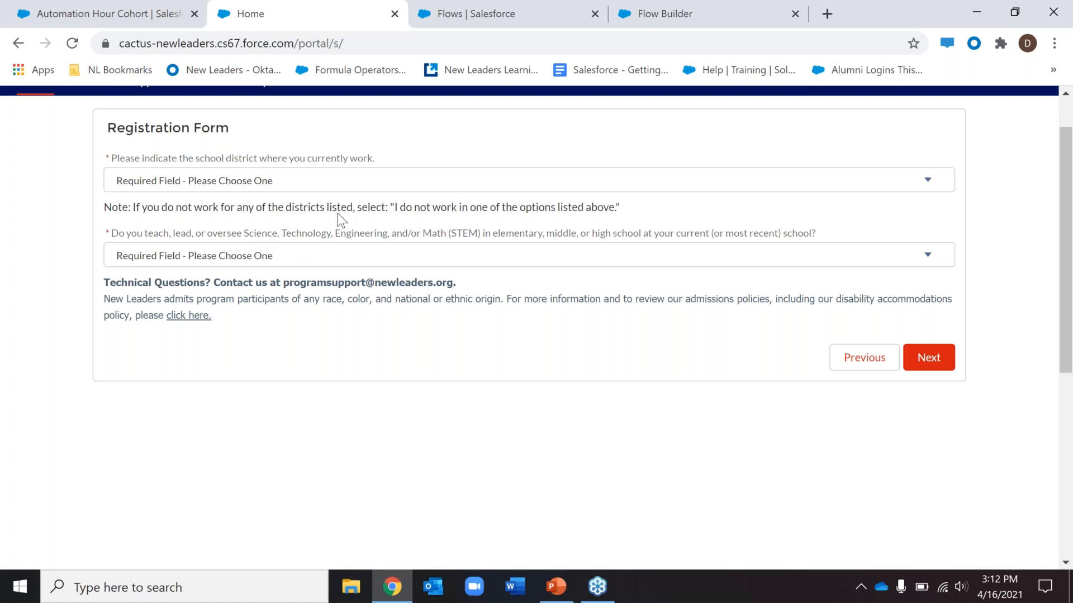
Set the school district to New York City Department of Education, answer No to the STEM question, and continue
{"action": "left_click", "coordinate": [190, 184]}
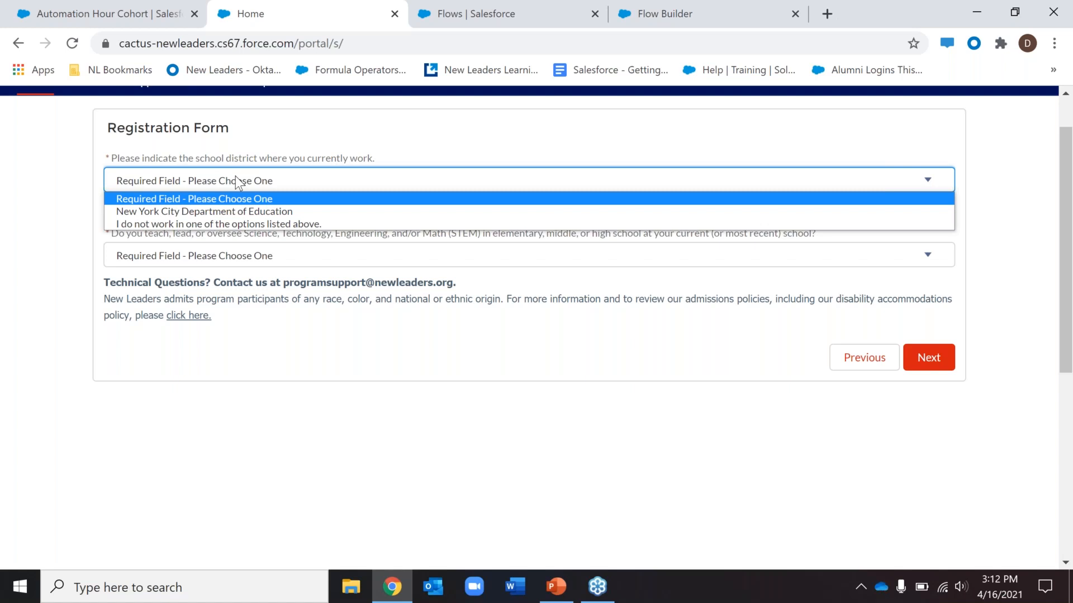
{"action": "left_click", "coordinate": [265, 211]}
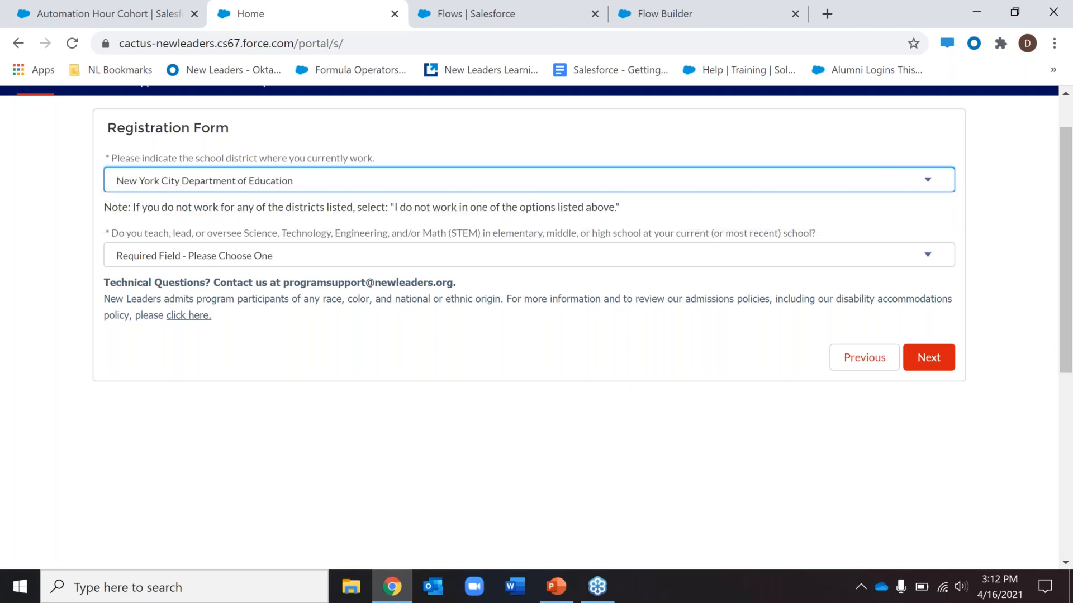
{"action": "left_click", "coordinate": [280, 248]}
{"action": "left_click", "coordinate": [250, 296]}
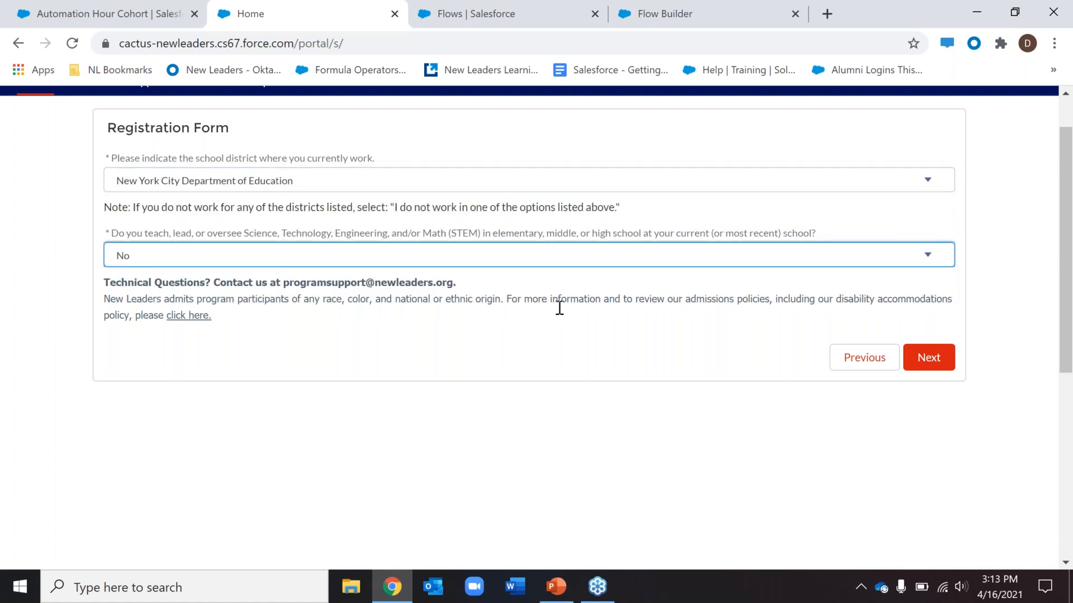
{"action": "left_click", "coordinate": [925, 356]}
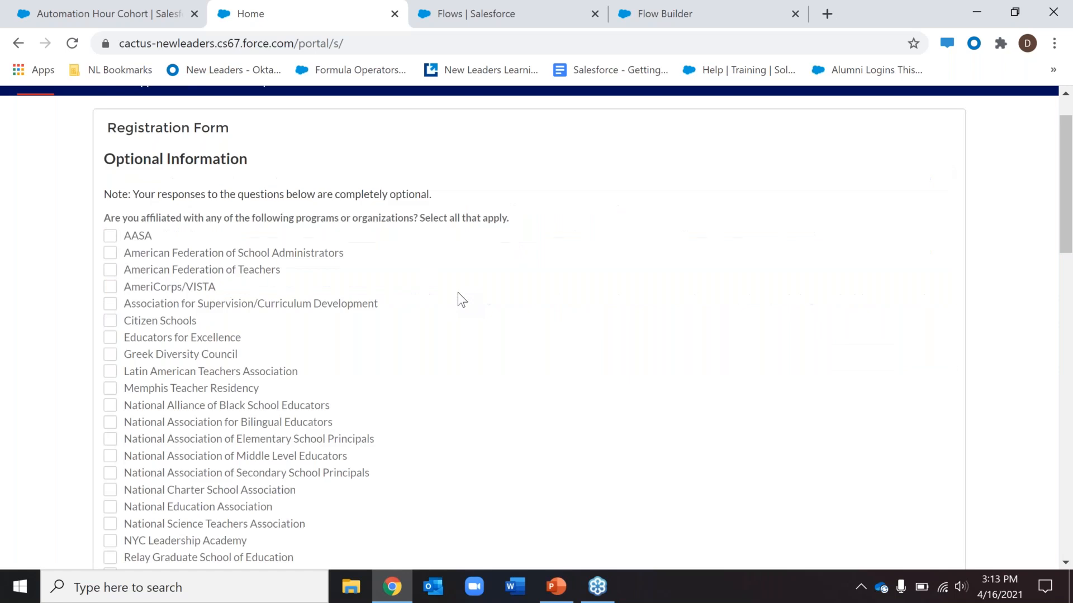
Go through the Optional Information page and continue without answering the affiliation, gender and ethnicity questions
{"action": "scroll", "coordinate": [457, 292], "scroll_direction": "down", "scroll_amount": 9}
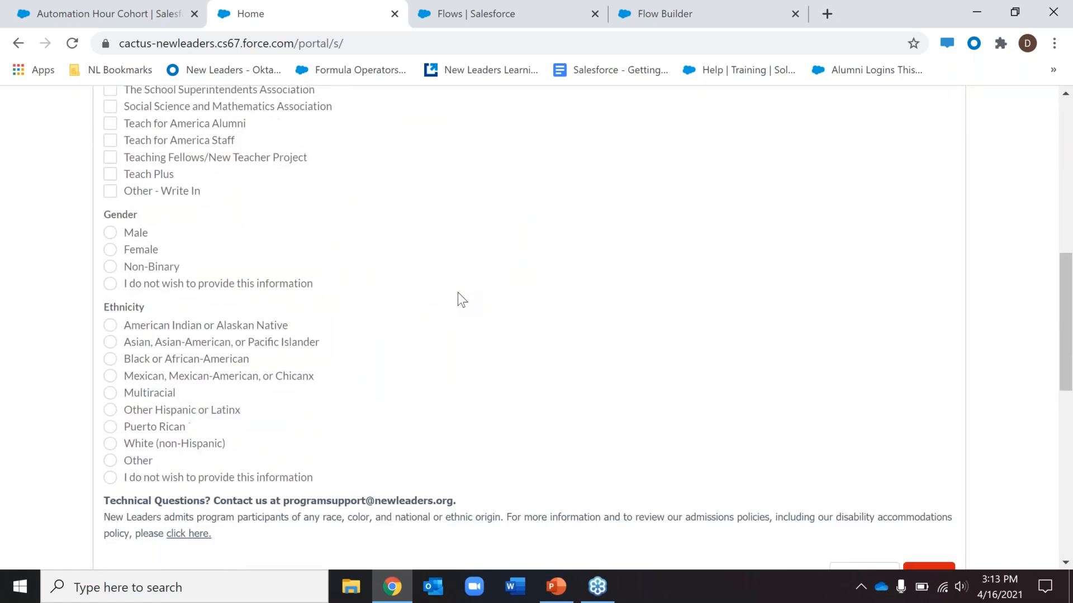
{"action": "scroll", "coordinate": [457, 293], "scroll_direction": "down", "scroll_amount": 3}
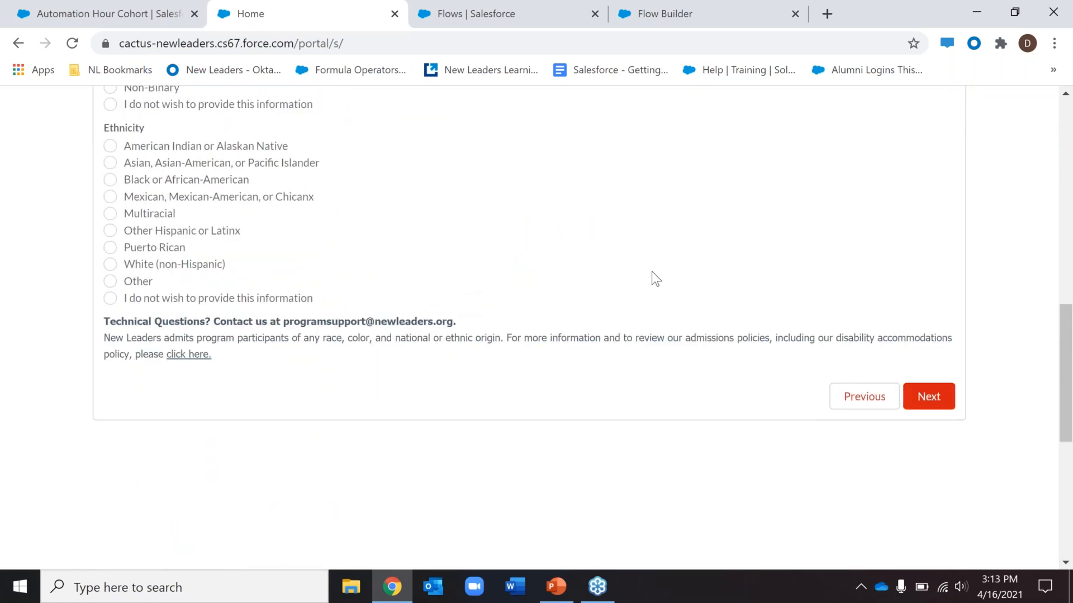
{"action": "scroll", "coordinate": [651, 271], "scroll_direction": "up", "scroll_amount": 1}
{"action": "left_click", "coordinate": [929, 413]}
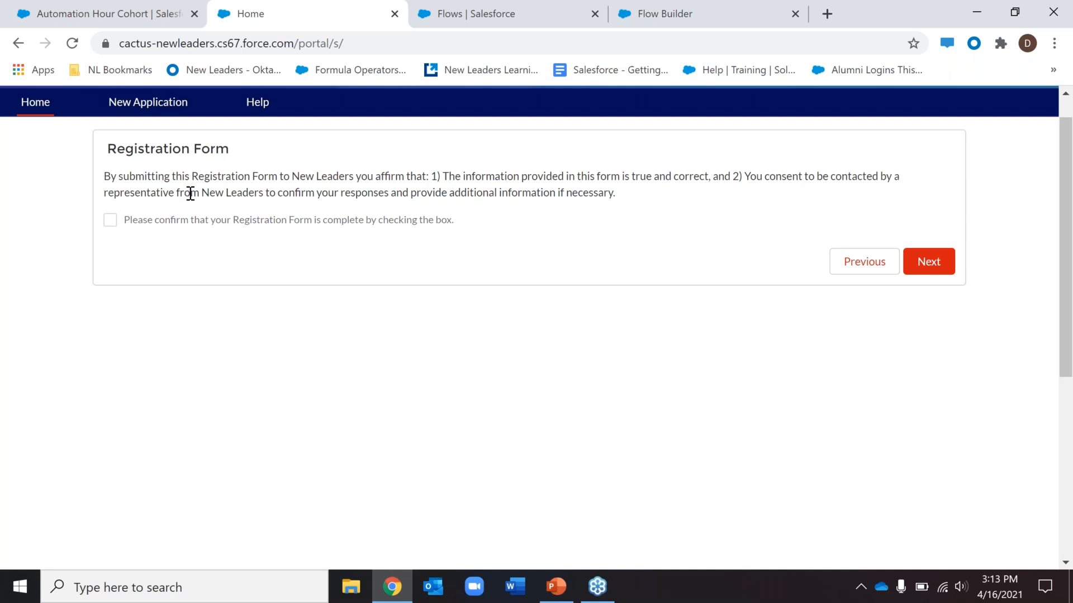
Confirm that the Registration Form is complete, submit it, and highlight the instruction about returning to the participant homepage
{"action": "left_click", "coordinate": [931, 264]}
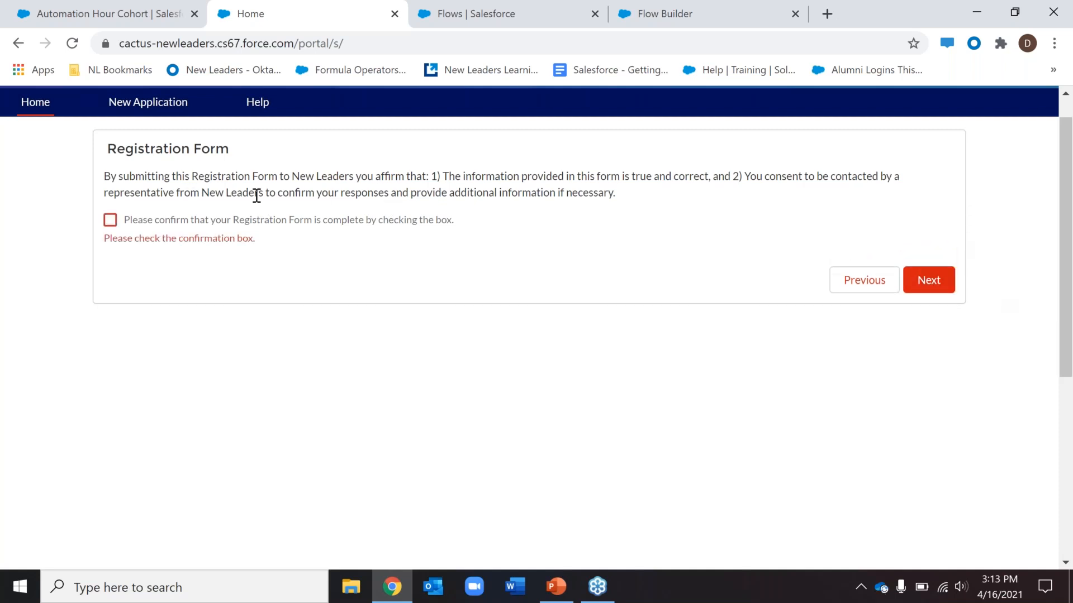
{"action": "left_click", "coordinate": [110, 220]}
{"action": "left_click", "coordinate": [933, 324]}
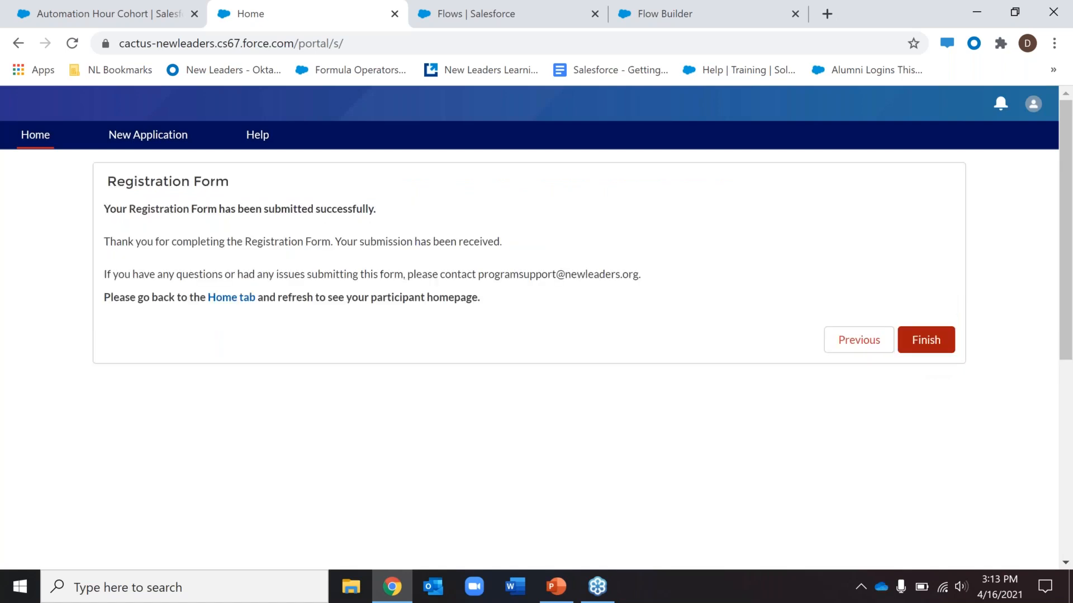
{"action": "triple_click", "coordinate": [325, 297]}
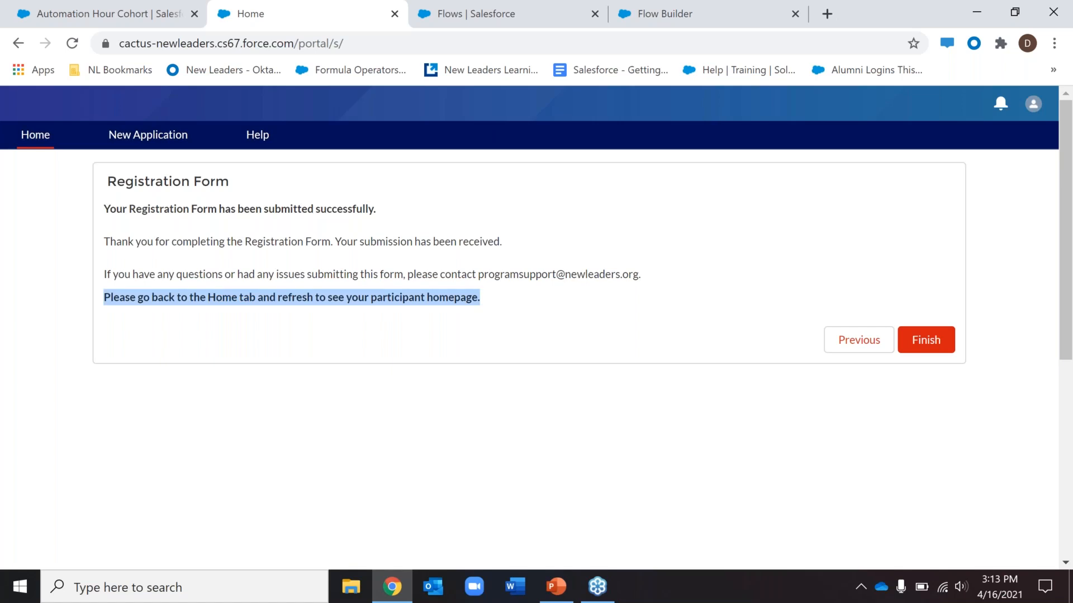
Highlight the instruction to return to the Home tab, and reload the portal home page
{"action": "left_click", "coordinate": [308, 267]}
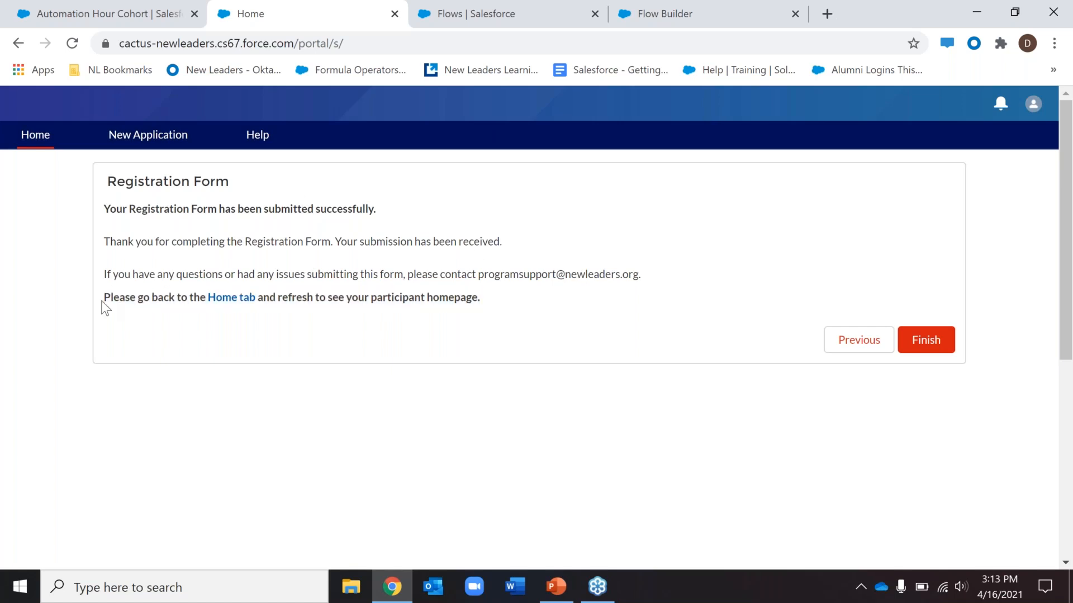
{"action": "left_click_drag", "start_coordinate": [102, 301], "coordinate": [390, 297]}
{"action": "left_click", "coordinate": [390, 297]}
{"action": "left_click", "coordinate": [73, 43]}
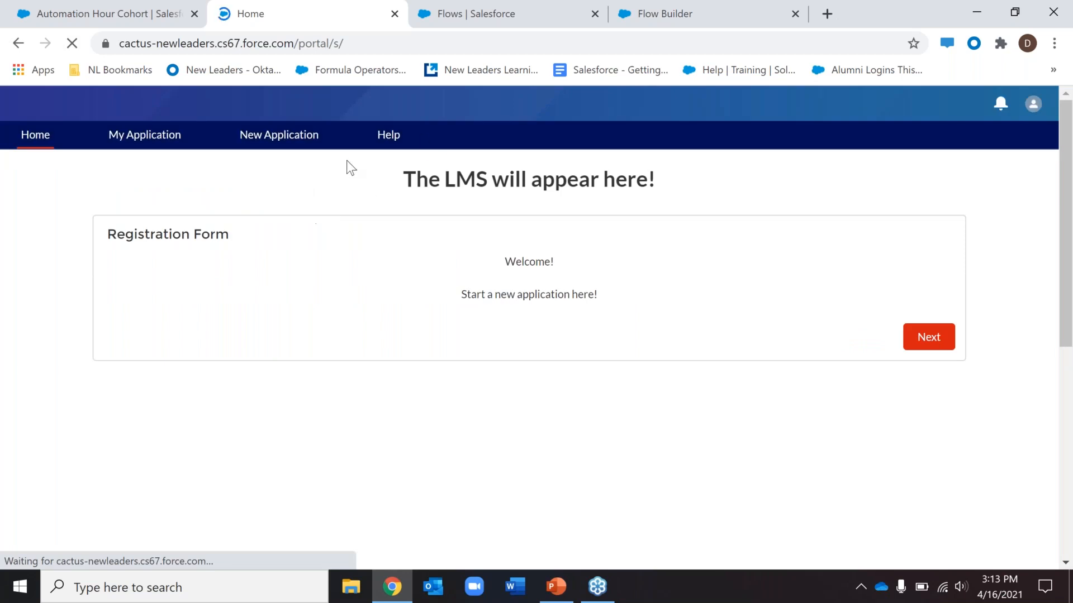
Highlight the "The LMS will appear here!" heading on the participant homepage, including the word LMS
{"action": "triple_click", "coordinate": [413, 184]}
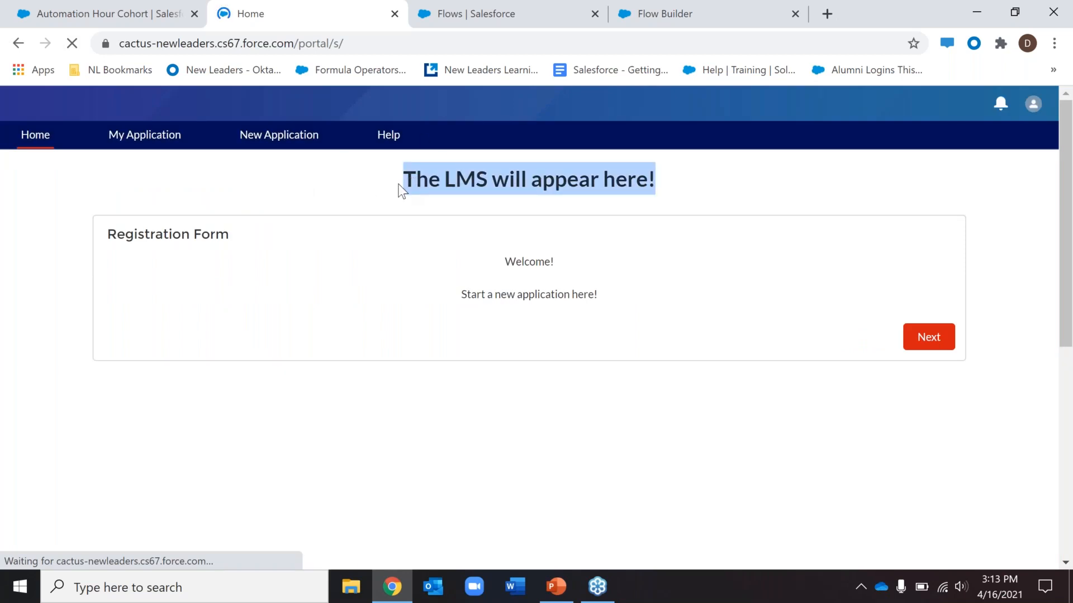
{"action": "triple_click", "coordinate": [455, 192]}
{"action": "left_click", "coordinate": [452, 182]}
{"action": "double_click", "coordinate": [453, 180]}
{"action": "left_click", "coordinate": [479, 181]}
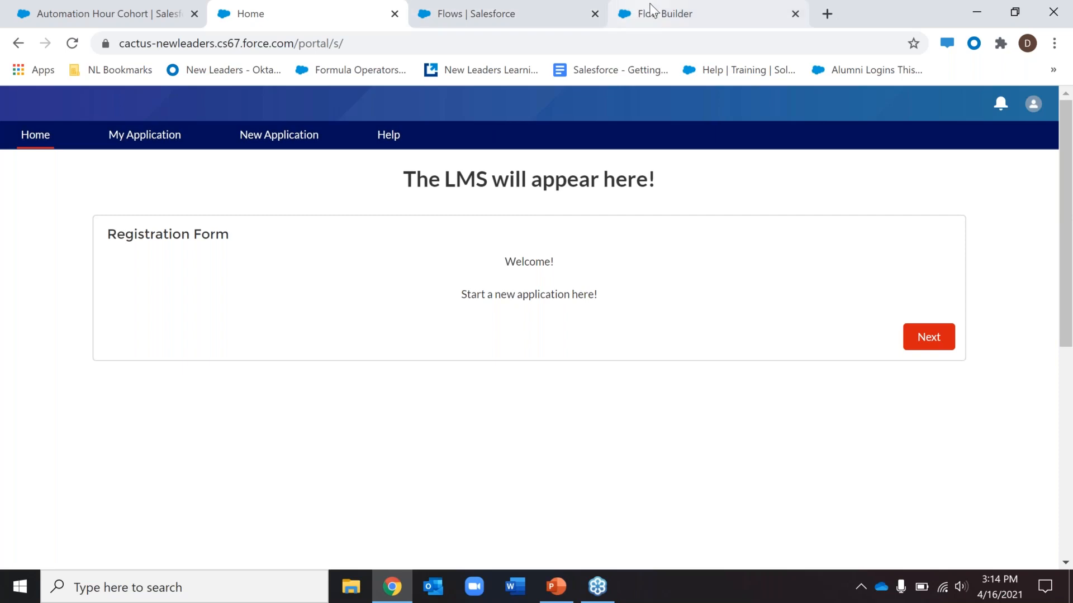
Switch to the Registration Form flow in Flow Builder and enlarge its opening section around the Start element and CohortCode screen
{"action": "left_click", "coordinate": [662, 11]}
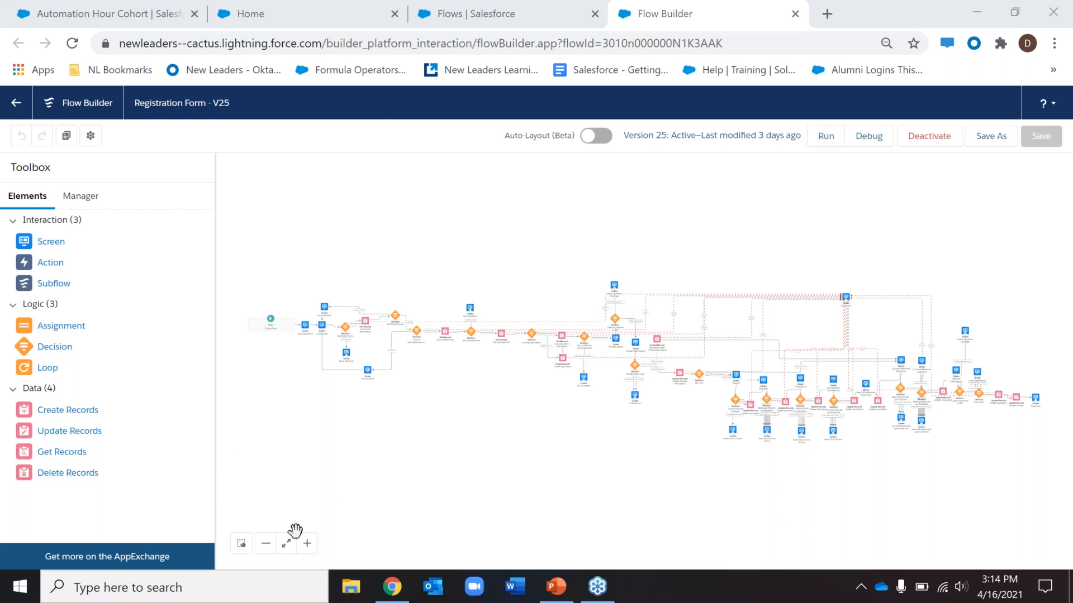
{"action": "left_click", "coordinate": [308, 544]}
{"action": "left_click_drag", "start_coordinate": [304, 364], "coordinate": [847, 401]}
{"action": "left_click_drag", "start_coordinate": [523, 450], "coordinate": [623, 447]}
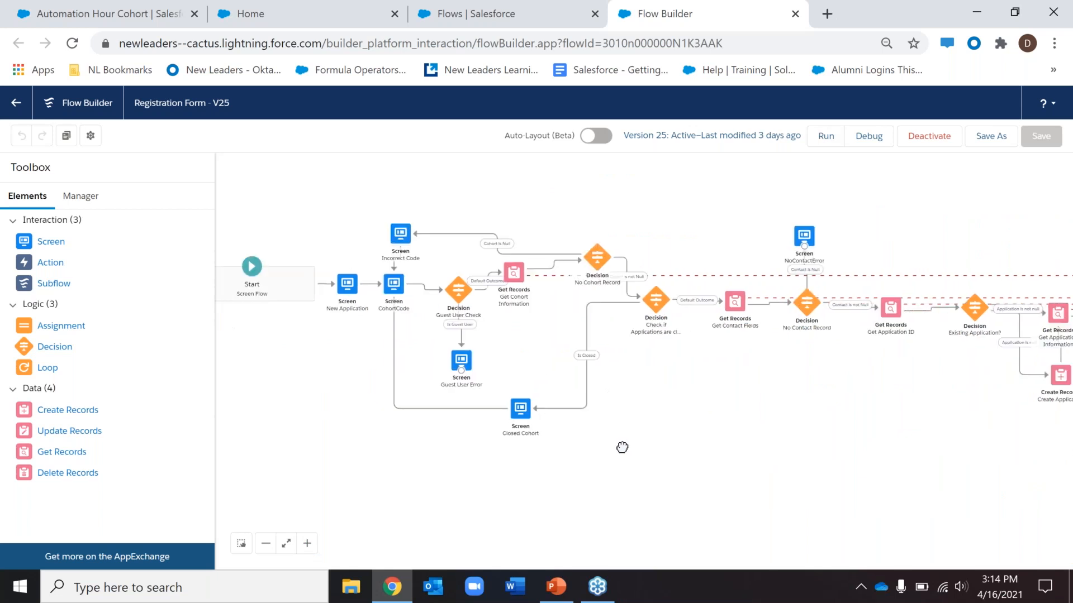
{"action": "left_click", "coordinate": [307, 544]}
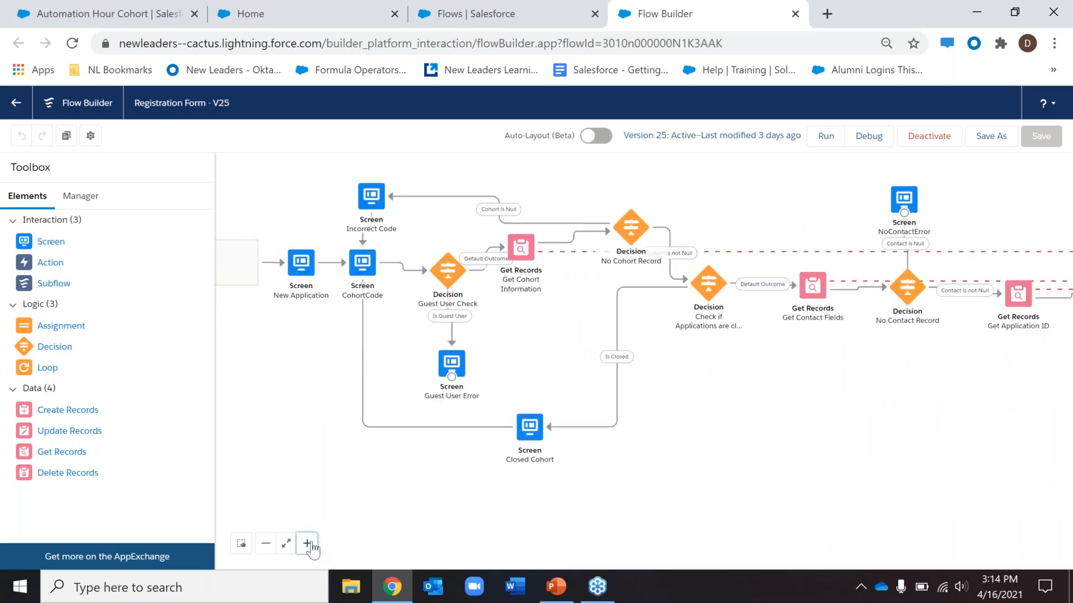
{"action": "left_click_drag", "start_coordinate": [387, 480], "coordinate": [485, 509]}
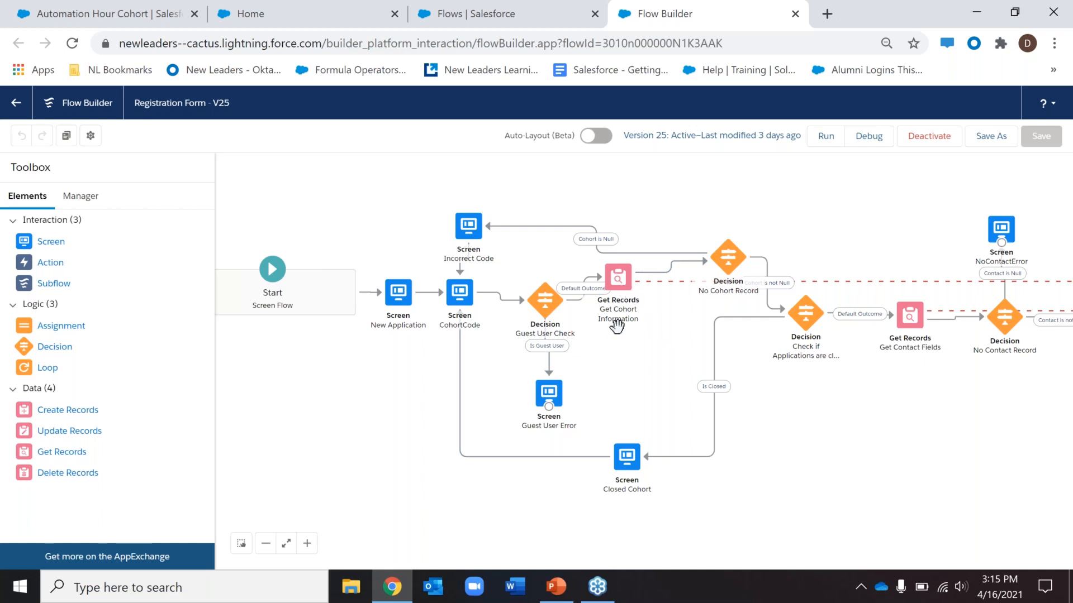
Examine the Get Cohort Information element's cohort code filter and compare it with the Cohort Code field on the Automation Hour Cohort record
{"action": "left_click_drag", "start_coordinate": [617, 327], "coordinate": [575, 329]}
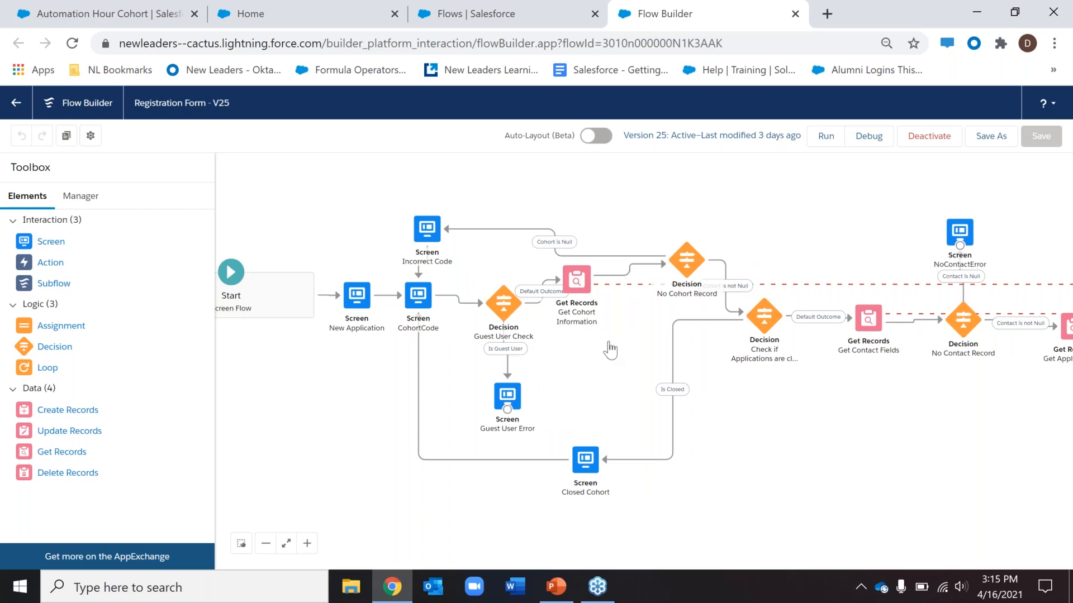
{"action": "double_click", "coordinate": [576, 279]}
{"action": "scroll", "coordinate": [663, 392], "scroll_direction": "down", "scroll_amount": 1}
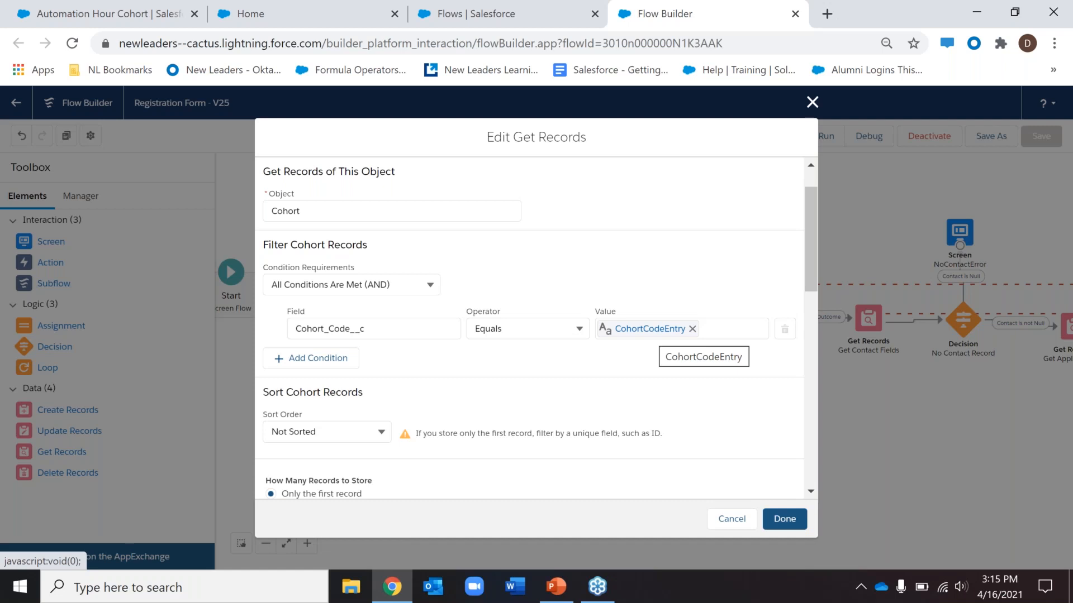
{"action": "left_click", "coordinate": [812, 103]}
{"action": "left_click_drag", "start_coordinate": [817, 229], "coordinate": [754, 231]}
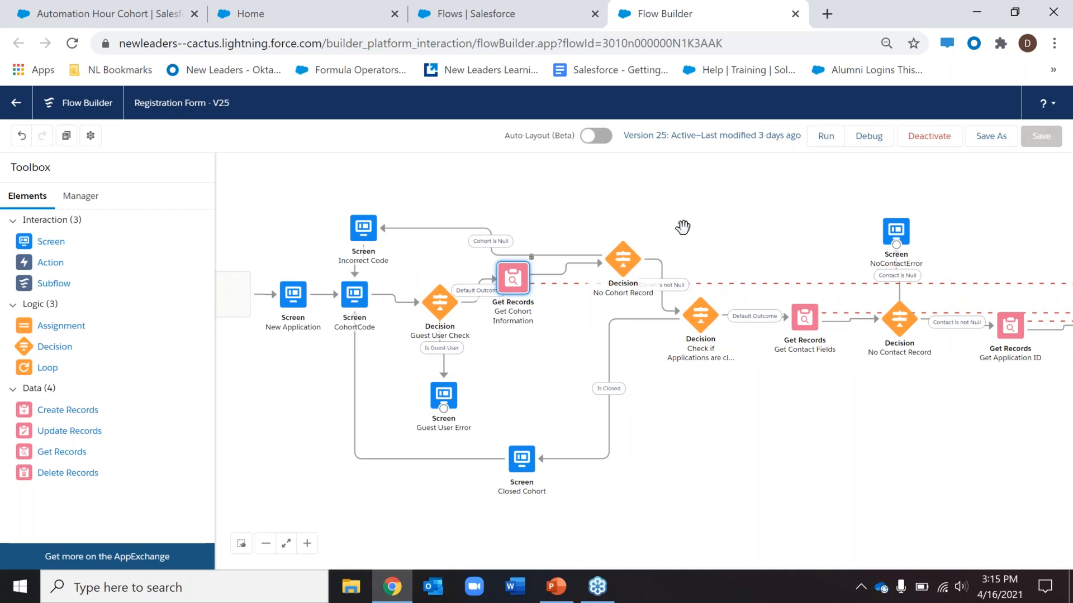
{"action": "left_click", "coordinate": [113, 14]}
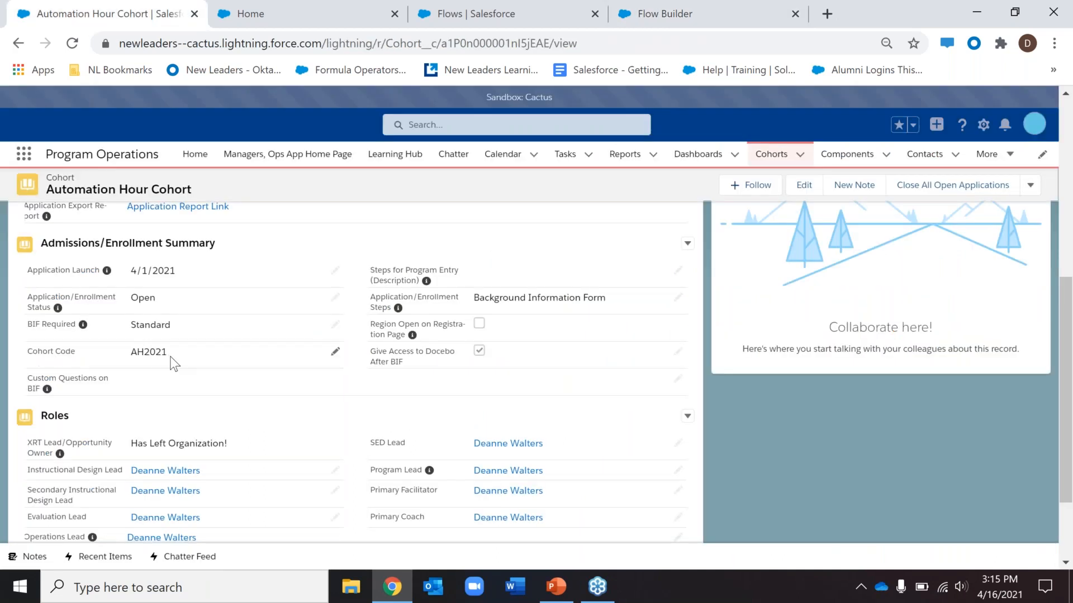
{"action": "left_click", "coordinate": [688, 2]}
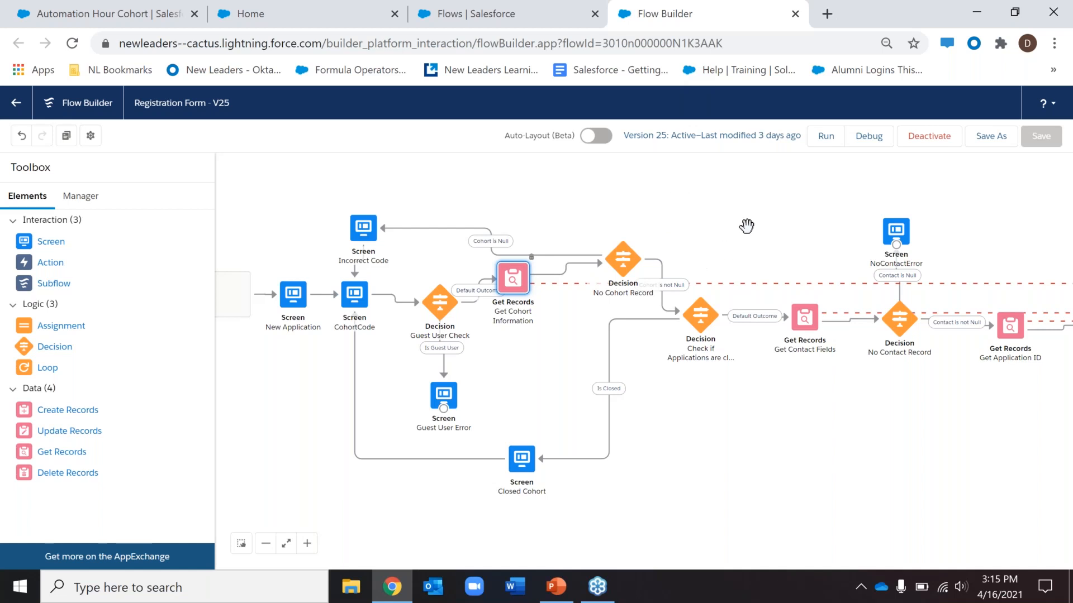
Trace the No Cohort Record decision along its Cohort is Null path to the Incorrect Code screen, and highlight the closed-applications decision
{"action": "left_click_drag", "start_coordinate": [537, 250], "coordinate": [513, 255]}
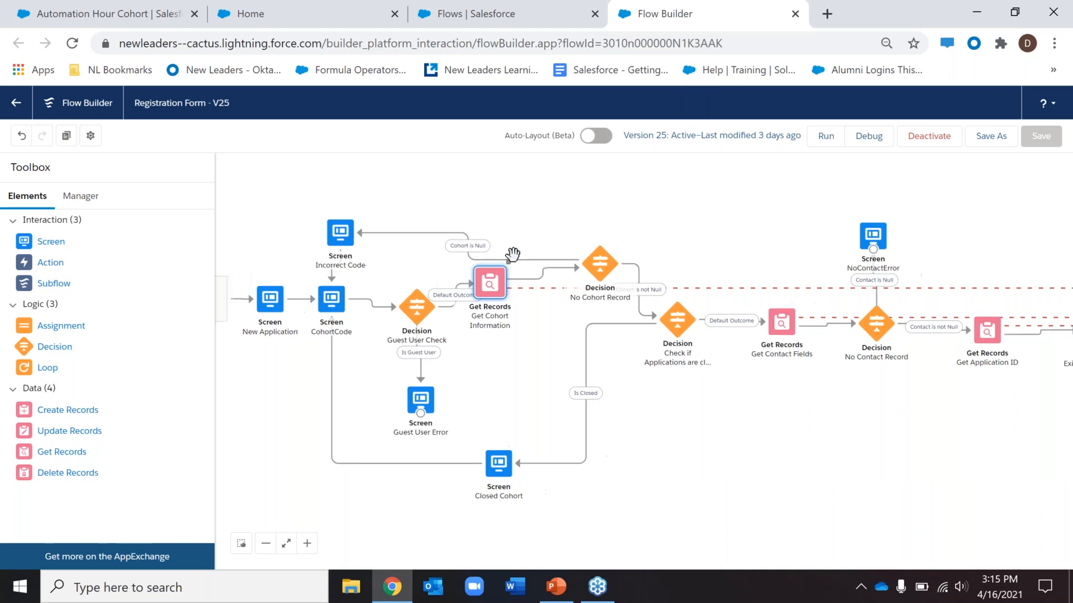
{"action": "left_click", "coordinate": [601, 270]}
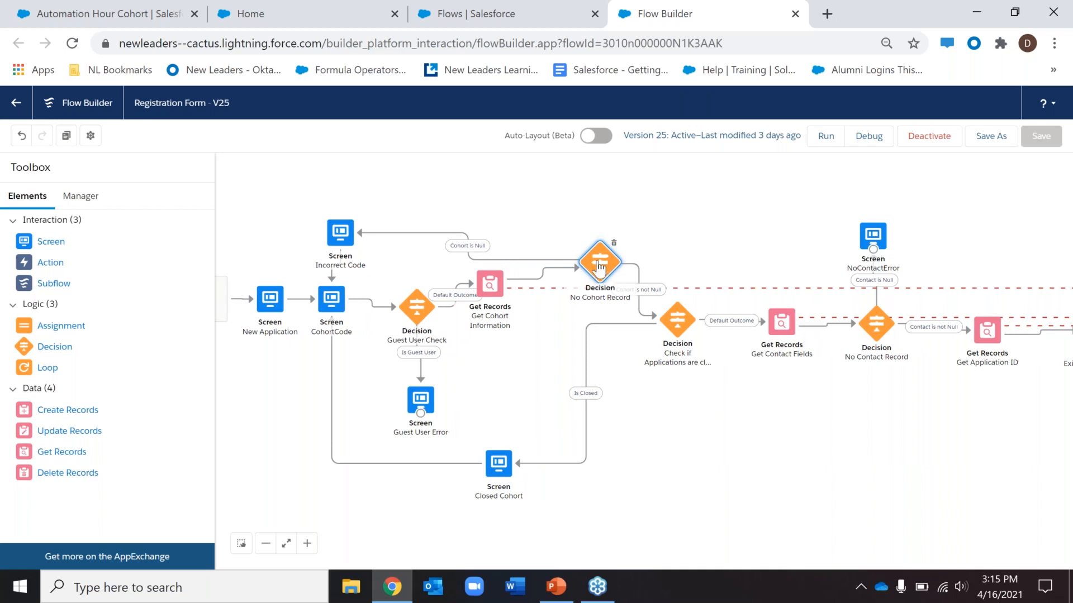
{"action": "left_click", "coordinate": [475, 254]}
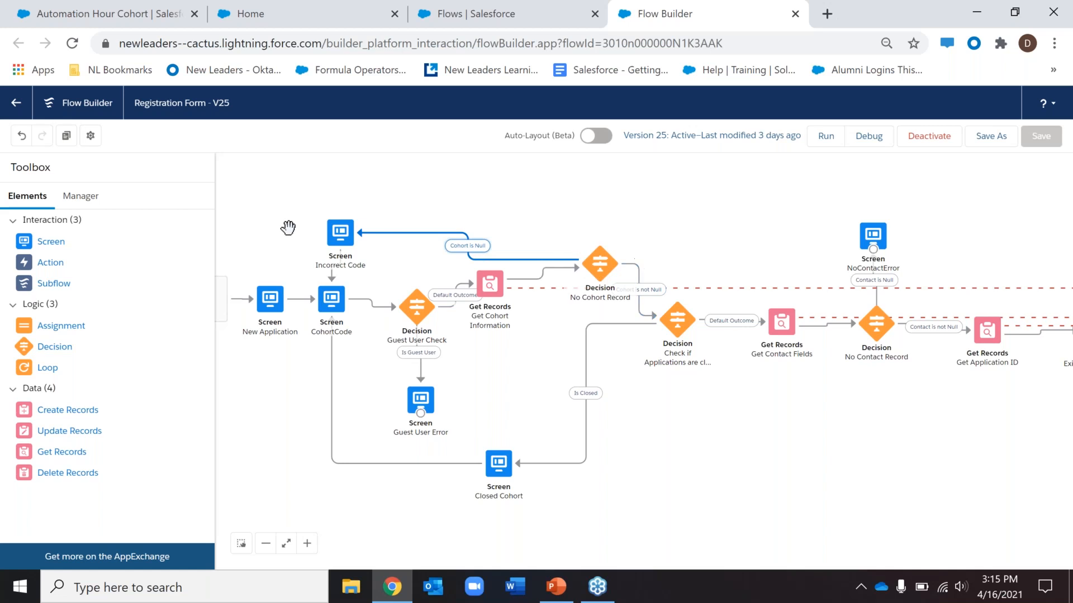
{"action": "left_click", "coordinate": [356, 243]}
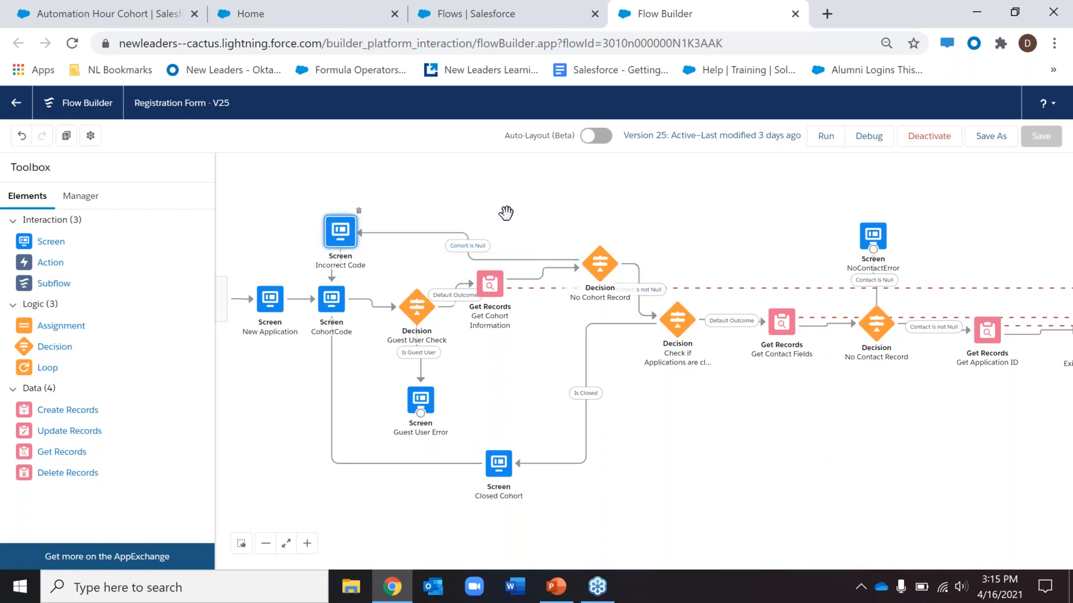
{"action": "left_click", "coordinate": [679, 324]}
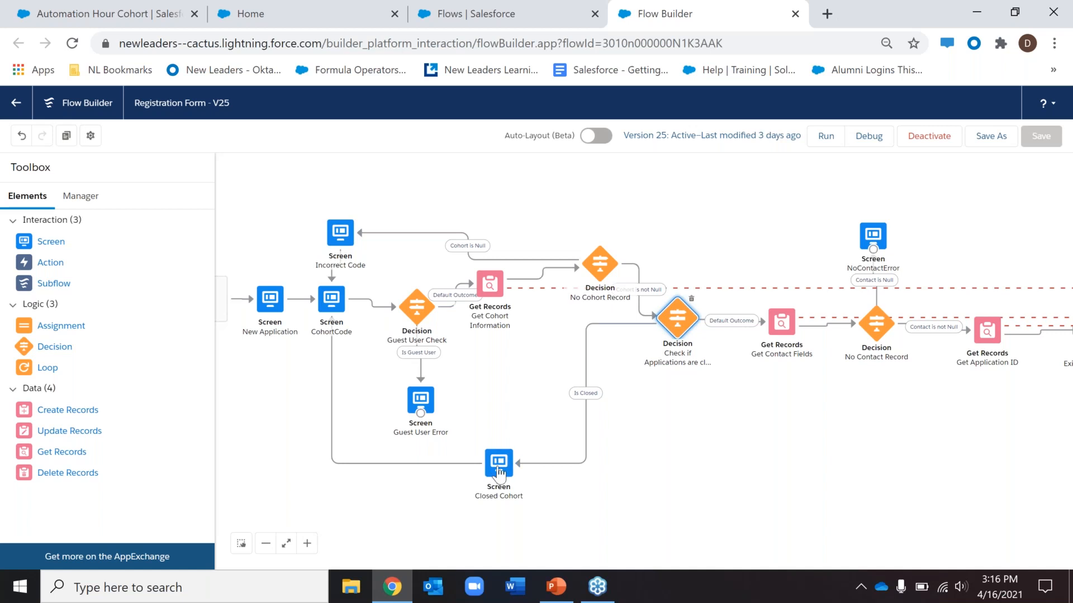
Highlight the Get Contact Fields element and review the No Contact Record decision with its NoContactError branch
{"action": "left_click_drag", "start_coordinate": [619, 436], "coordinate": [436, 443]}
{"action": "left_click_drag", "start_coordinate": [810, 451], "coordinate": [642, 444]}
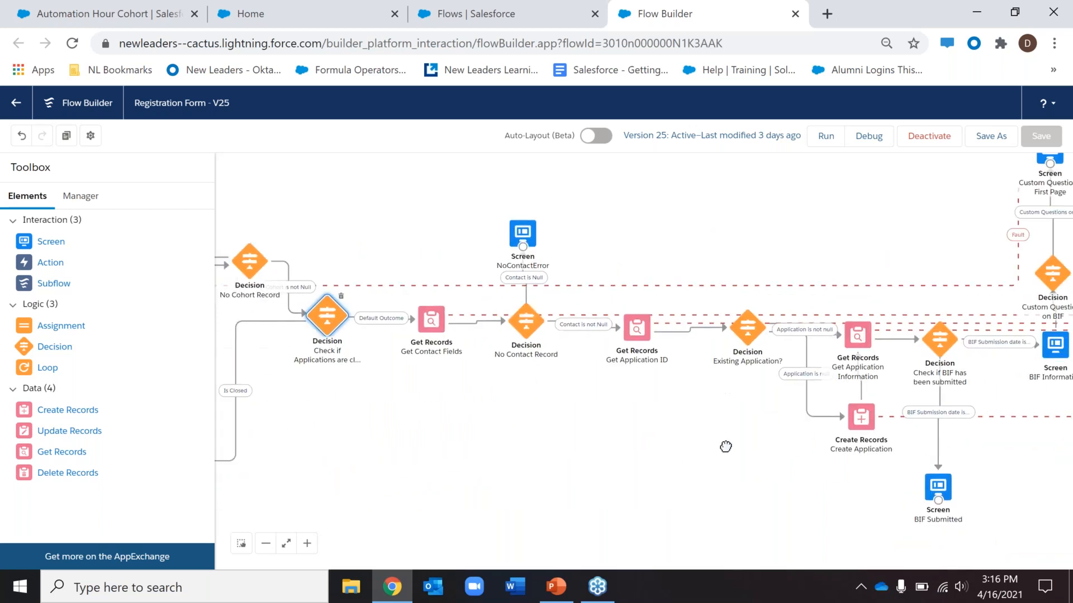
{"action": "left_click", "coordinate": [431, 320]}
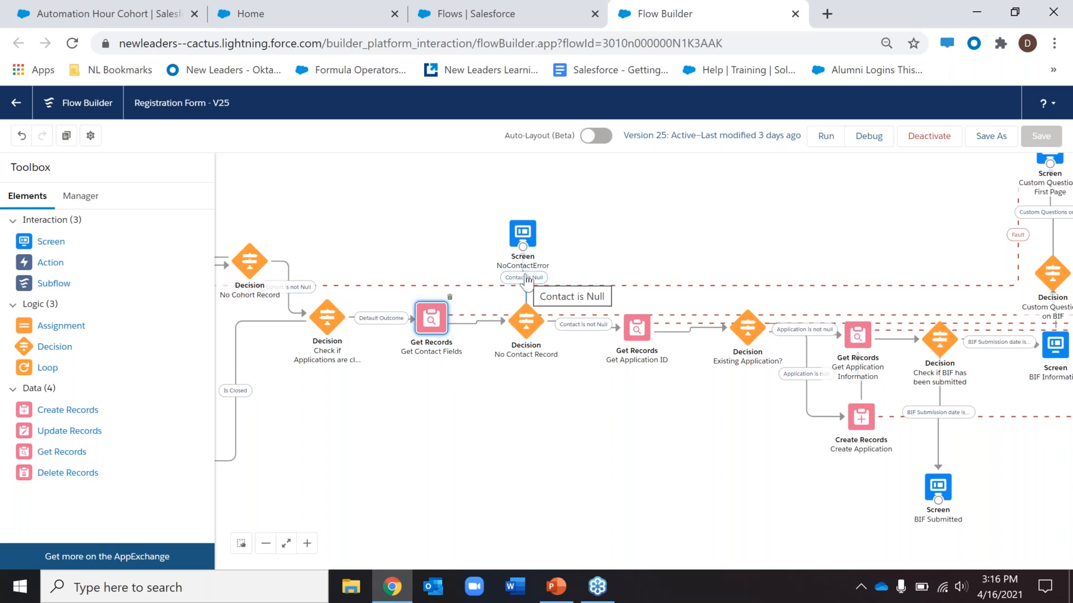
{"action": "left_click_drag", "start_coordinate": [750, 434], "coordinate": [711, 433]}
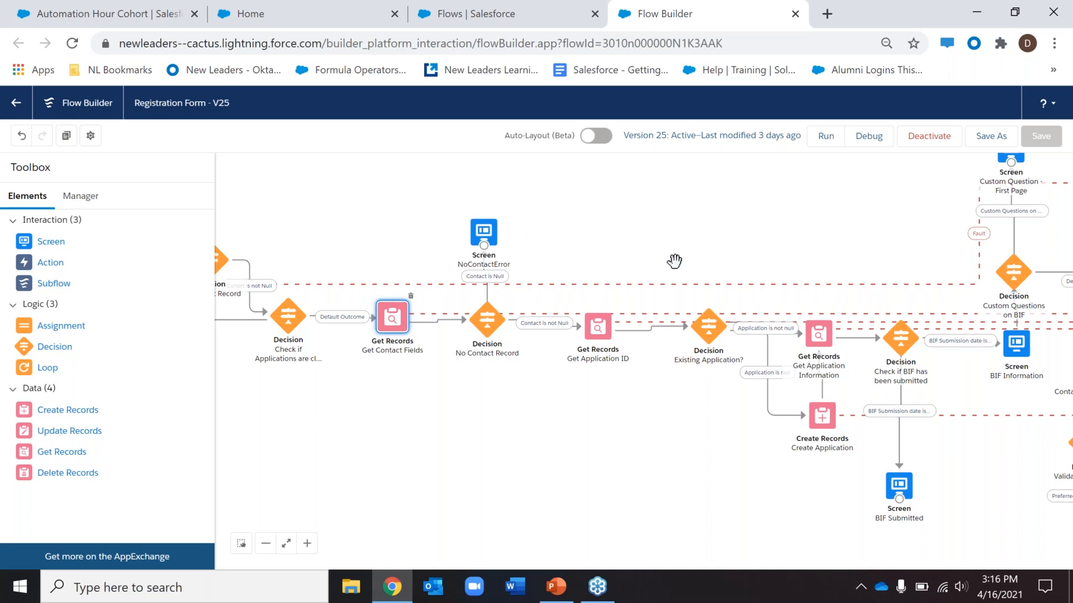
{"action": "left_click_drag", "start_coordinate": [654, 256], "coordinate": [560, 225]}
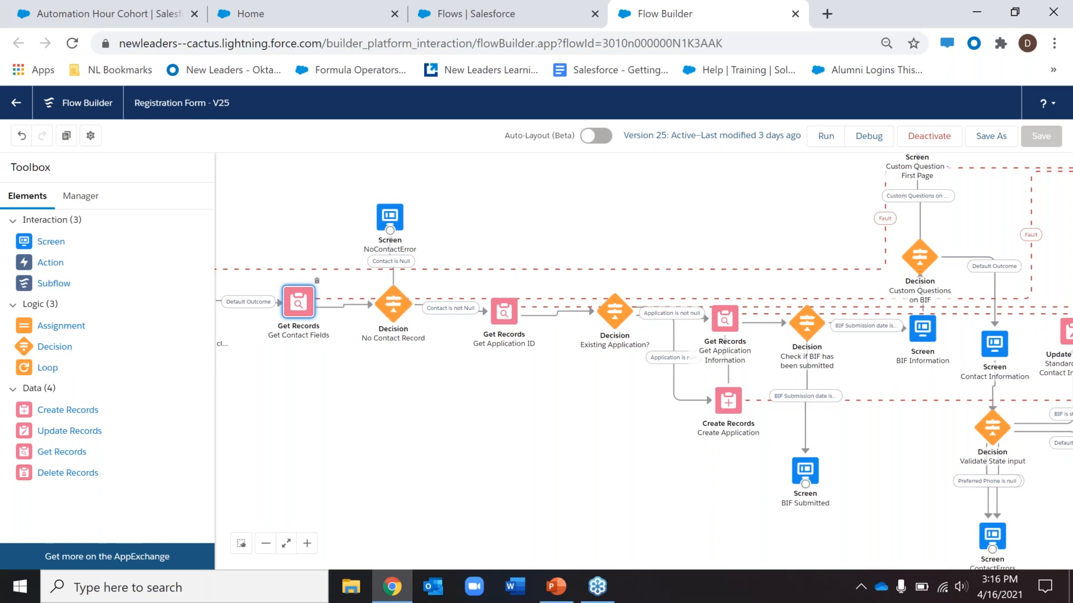
Highlight the Get Application ID element and review the Existing Application? decision and its path to Create Application
{"action": "left_click", "coordinate": [326, 390]}
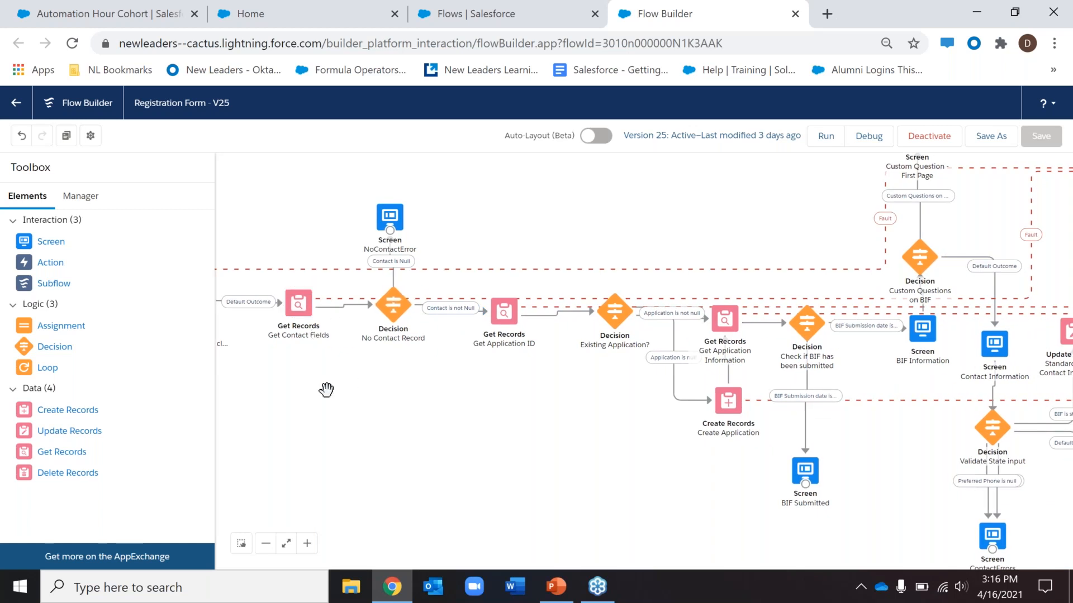
{"action": "left_click_drag", "start_coordinate": [453, 368], "coordinate": [818, 340]}
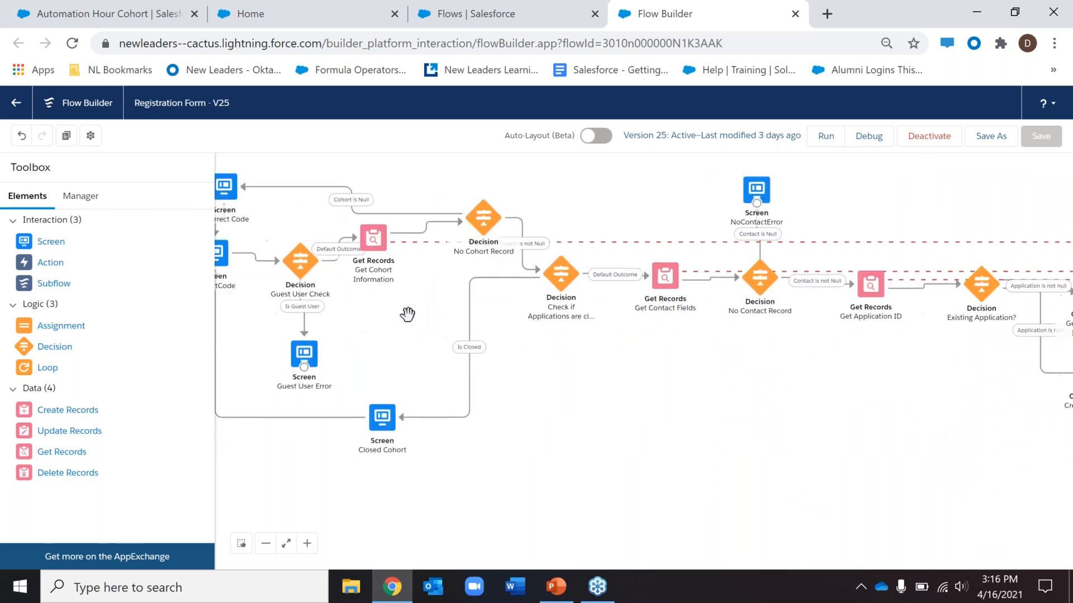
{"action": "left_click_drag", "start_coordinate": [921, 412], "coordinate": [685, 397]}
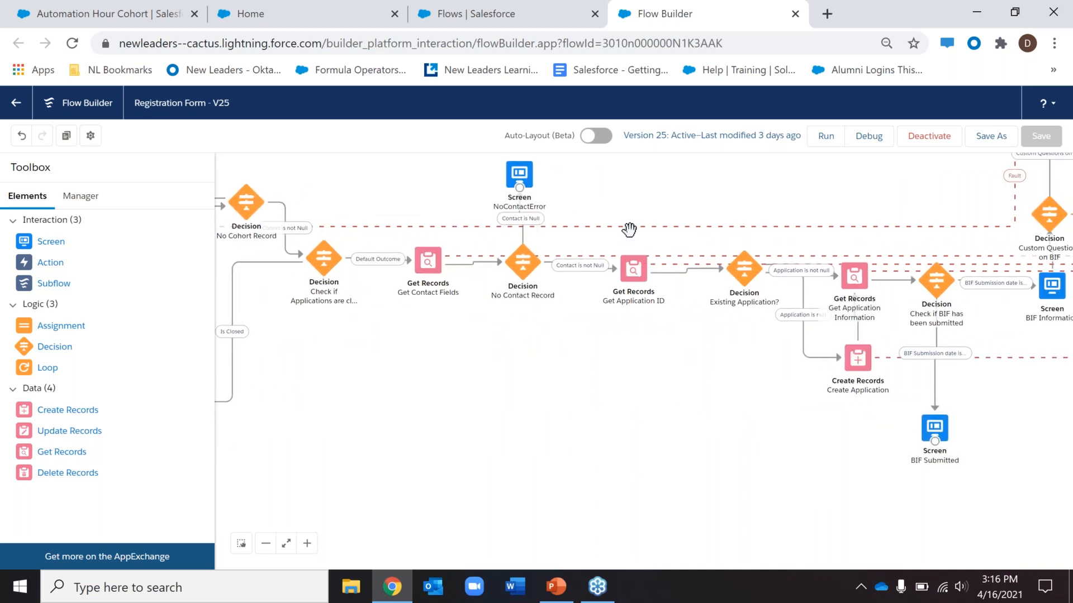
{"action": "left_click", "coordinate": [633, 267]}
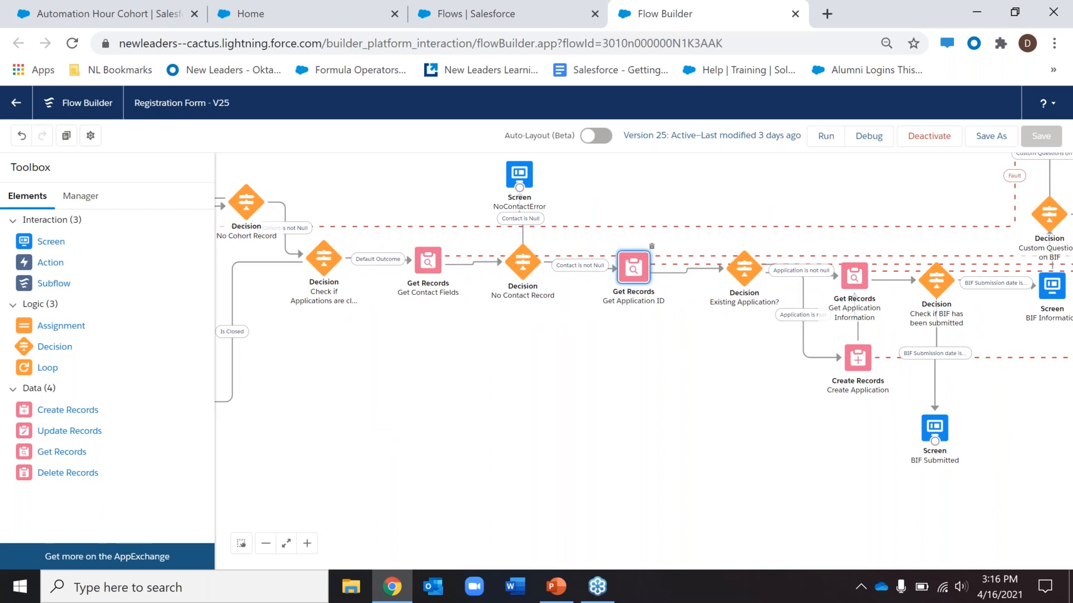
{"action": "left_click_drag", "start_coordinate": [643, 365], "coordinate": [426, 360]}
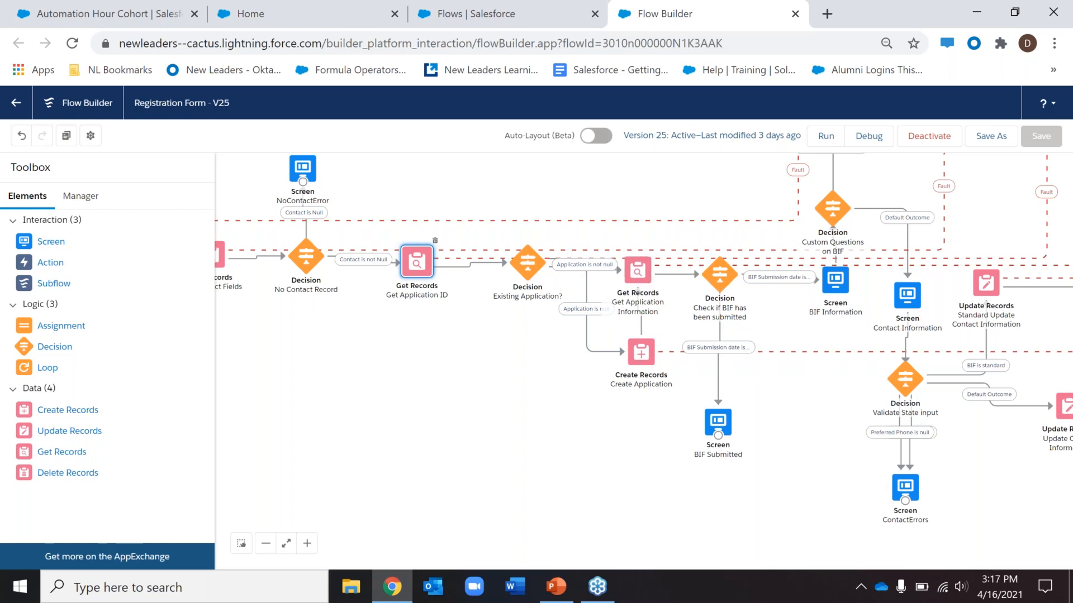
Inspect how the Get Application Information element filters and stores application fields, and close it without changes
{"action": "left_click_drag", "start_coordinate": [719, 198], "coordinate": [556, 215]}
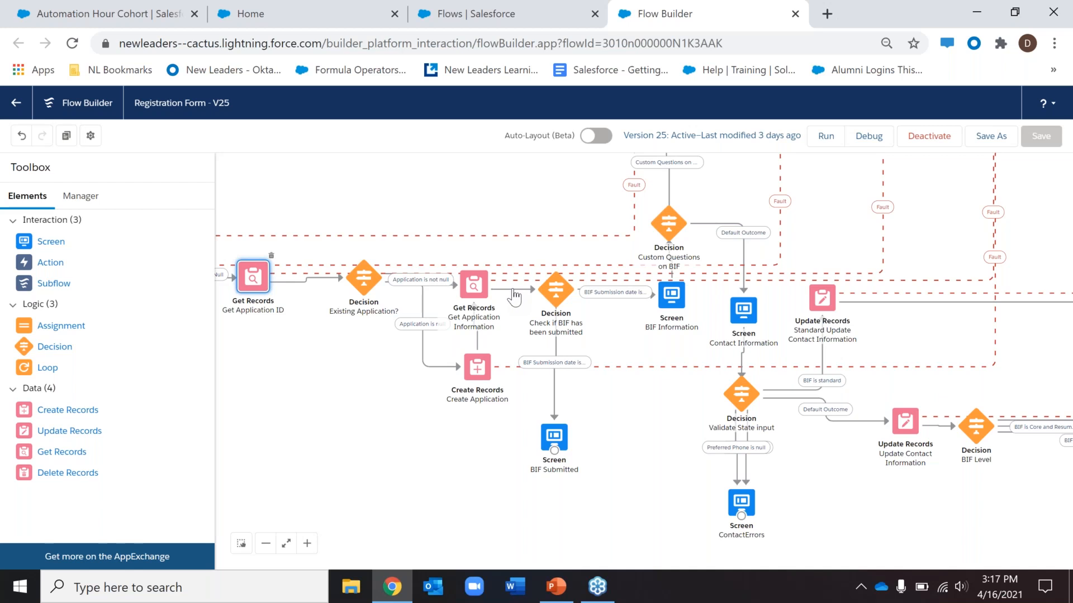
{"action": "double_click", "coordinate": [474, 291]}
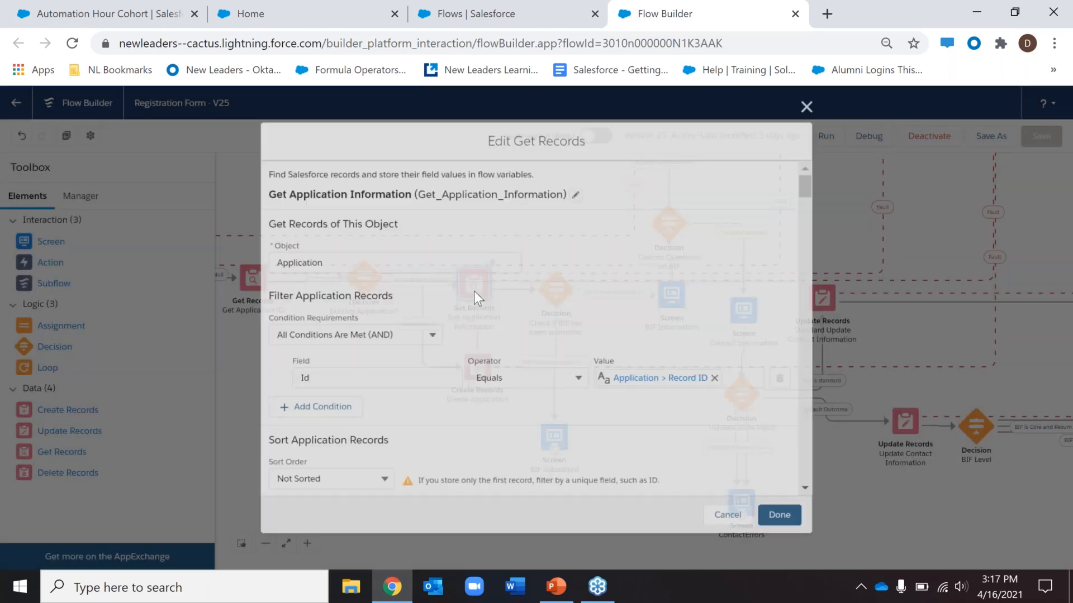
{"action": "scroll", "coordinate": [581, 417], "scroll_direction": "down", "scroll_amount": 8}
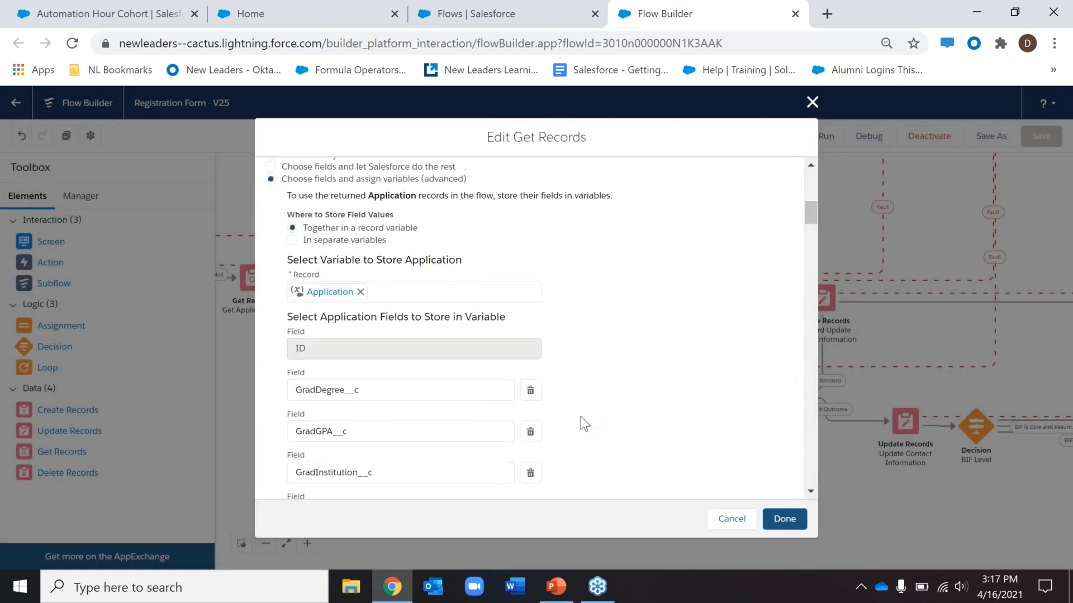
{"action": "scroll", "coordinate": [581, 417], "scroll_direction": "up", "scroll_amount": 1}
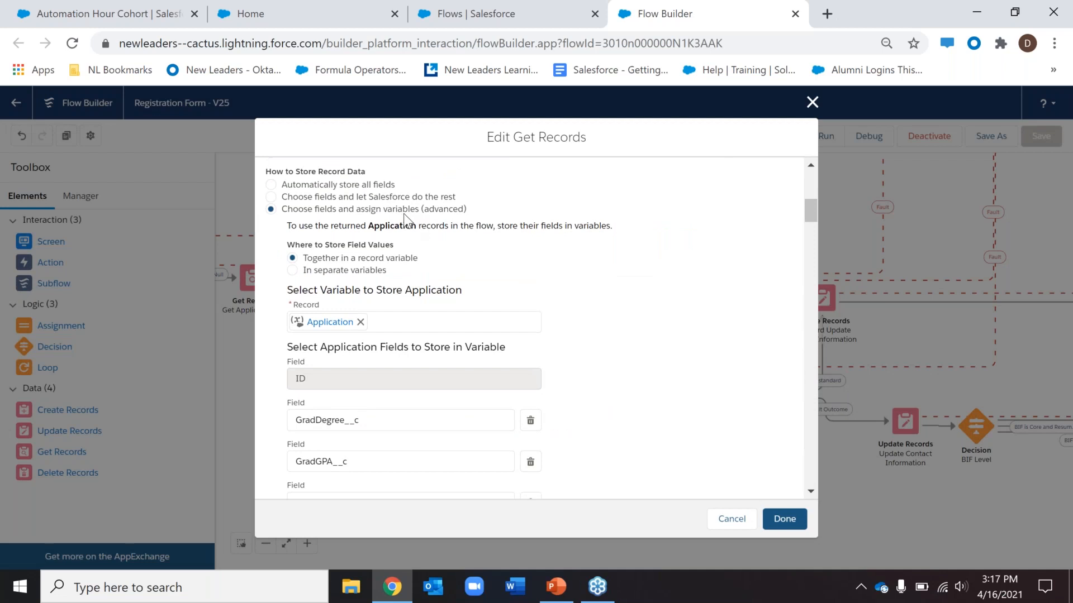
{"action": "left_click", "coordinate": [737, 520]}
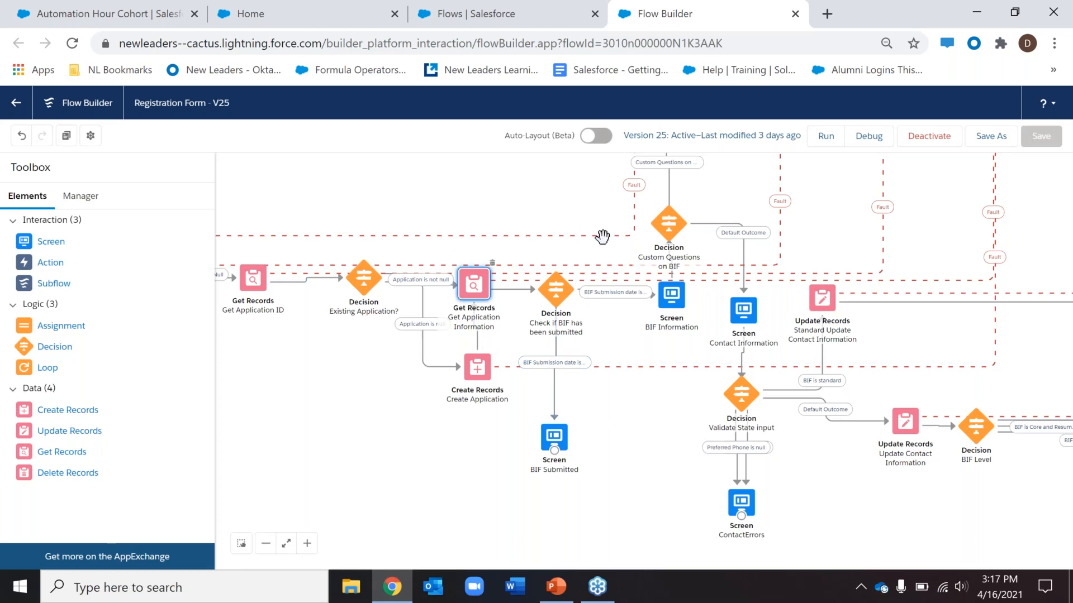
Highlight the decision that checks whether the BIF has been submitted and the BIF Submitted screen it leads to
{"action": "left_click_drag", "start_coordinate": [601, 238], "coordinate": [429, 241]}
{"action": "left_click", "coordinate": [397, 302]}
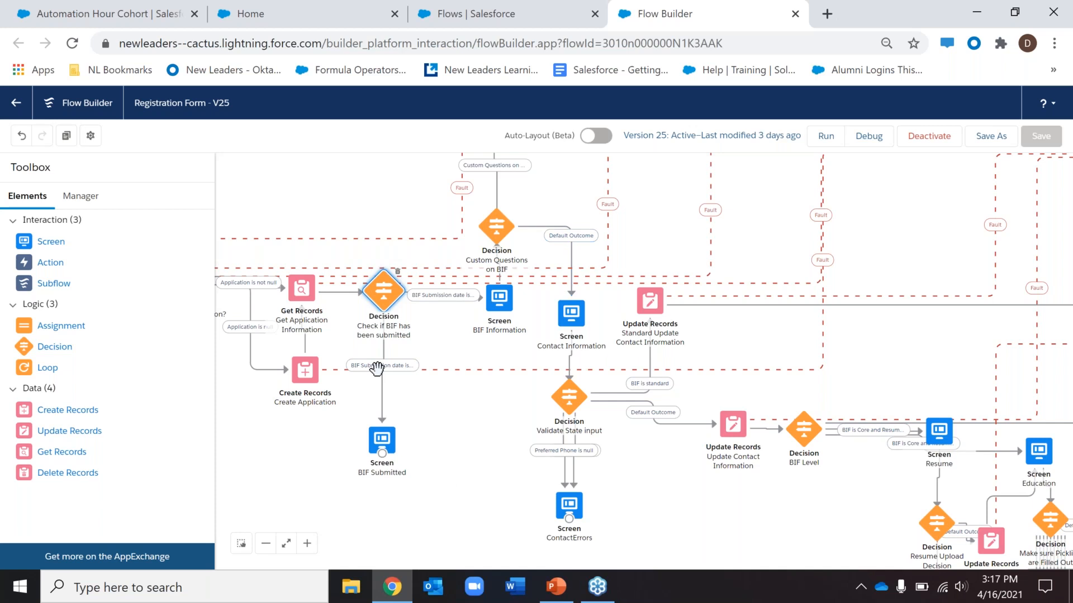
{"action": "left_click", "coordinate": [389, 445]}
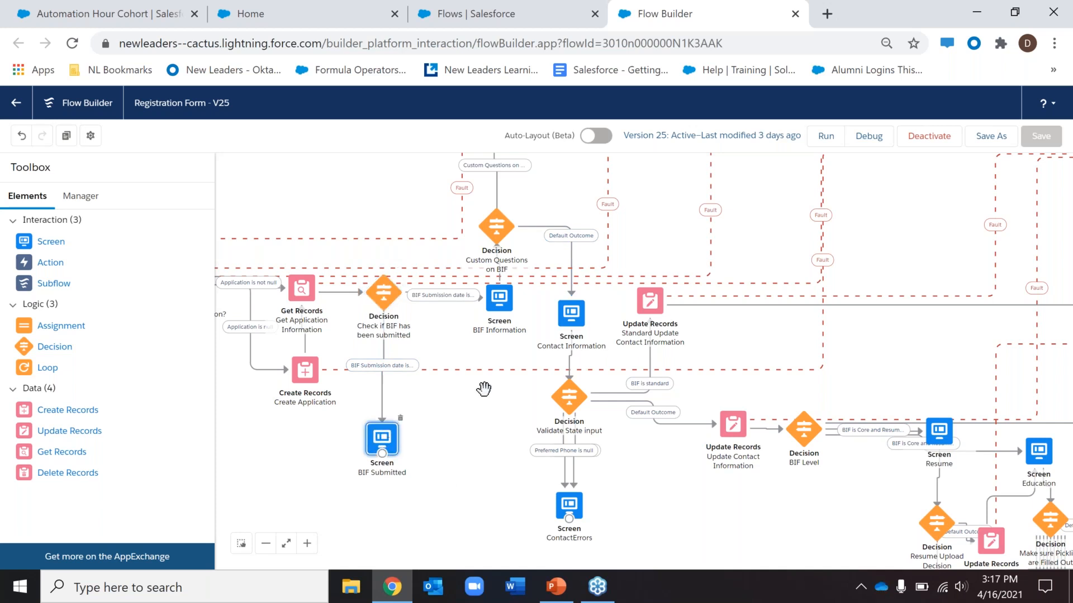
{"action": "left_click_drag", "start_coordinate": [442, 369], "coordinate": [405, 409]}
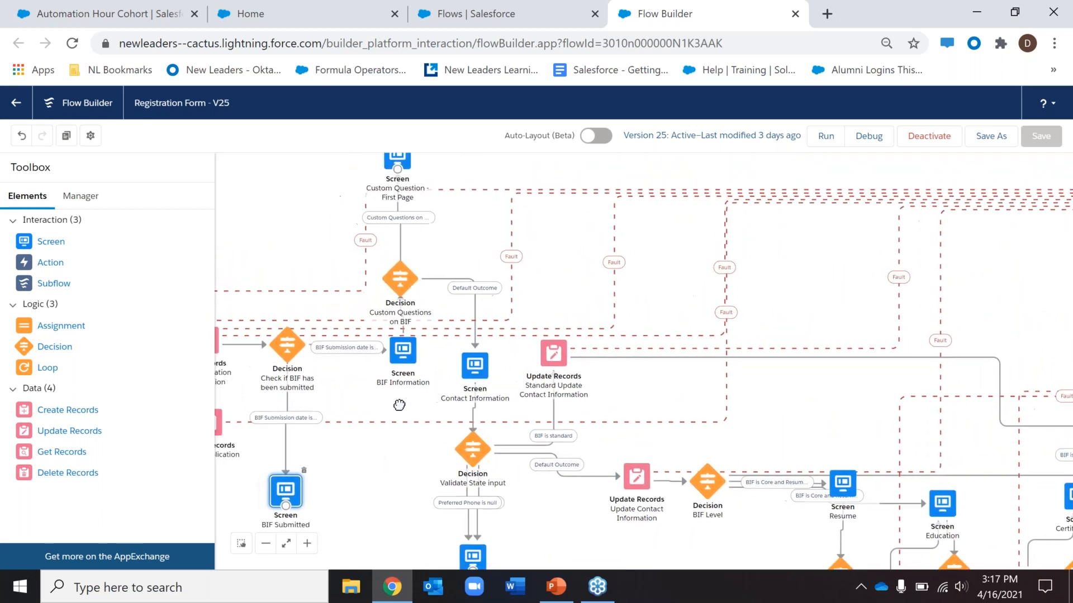
Highlight the BIF Information screen, the Custom Questions on BIF decision and its branch to the Custom Question - First Page screen
{"action": "left_click", "coordinate": [412, 360]}
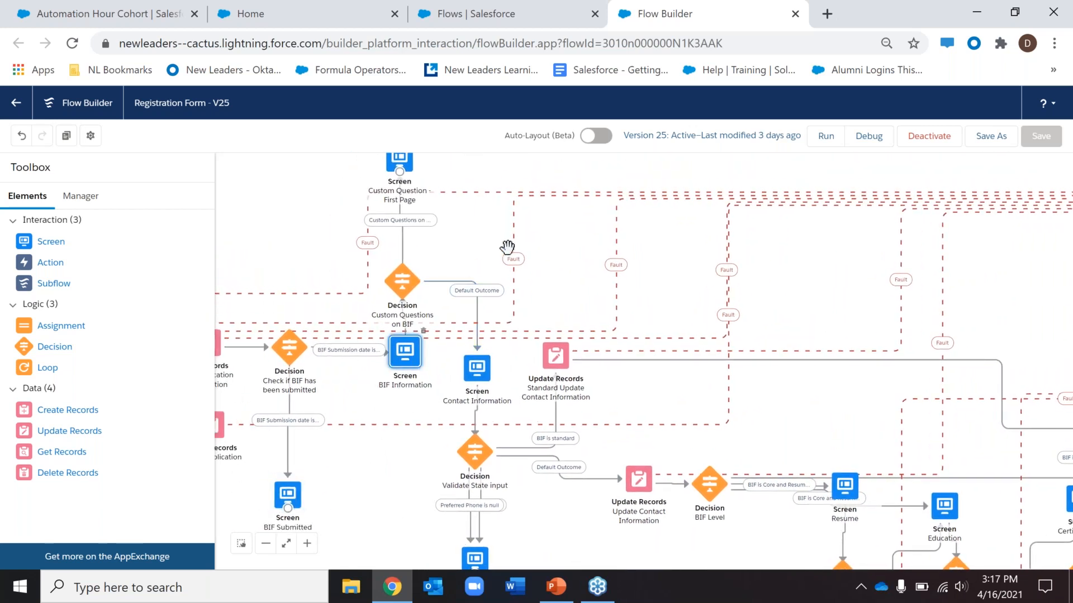
{"action": "left_click_drag", "start_coordinate": [450, 254], "coordinate": [454, 261]}
{"action": "left_click", "coordinate": [405, 285]}
{"action": "left_click", "coordinate": [423, 229]}
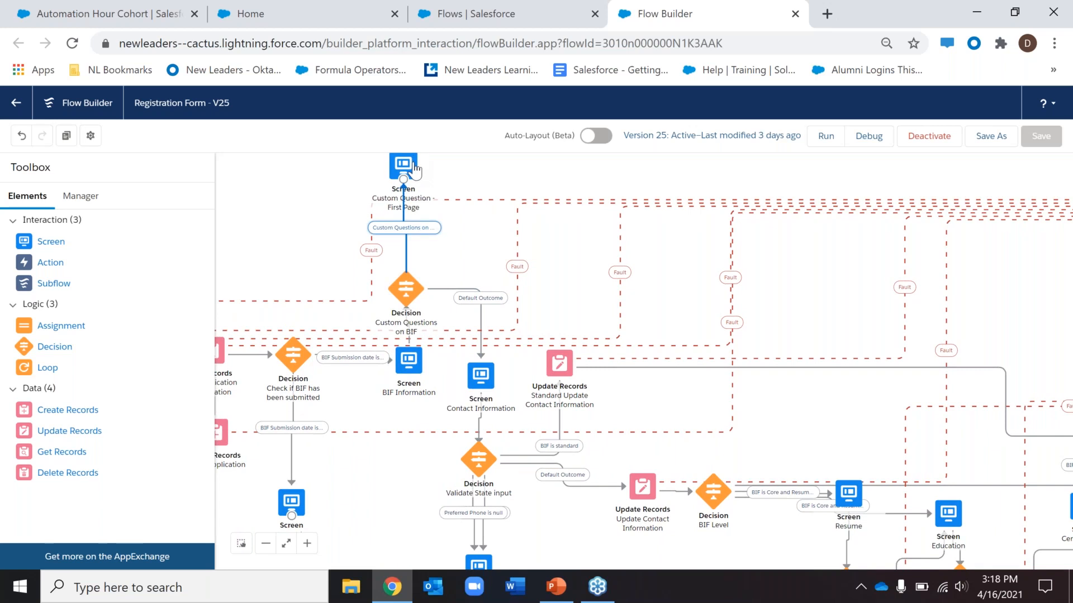
{"action": "left_click", "coordinate": [414, 170]}
{"action": "left_click_drag", "start_coordinate": [456, 170], "coordinate": [449, 178]}
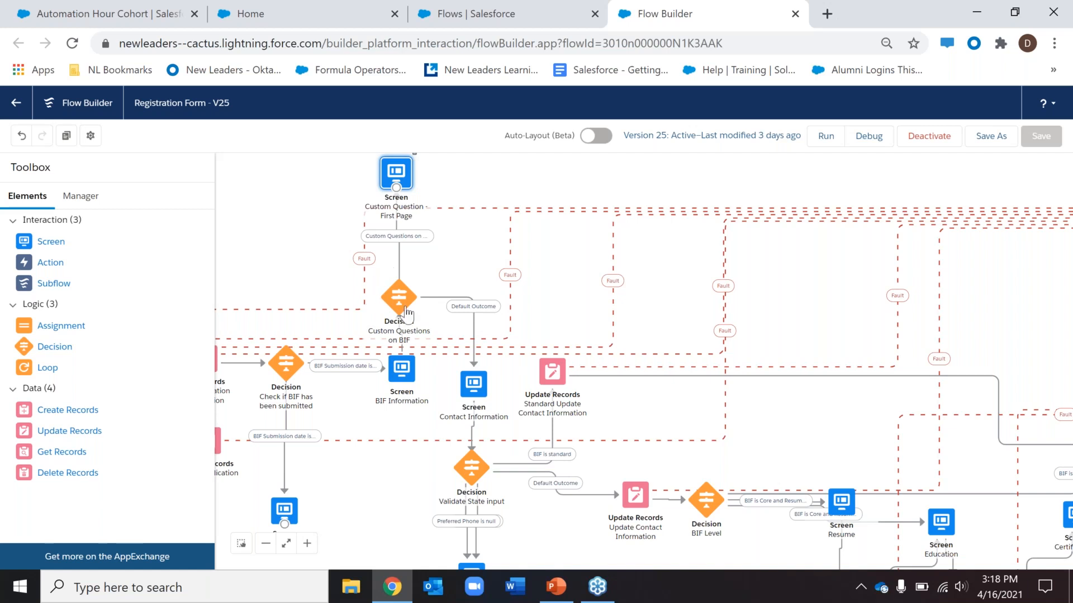
{"action": "left_click", "coordinate": [401, 238]}
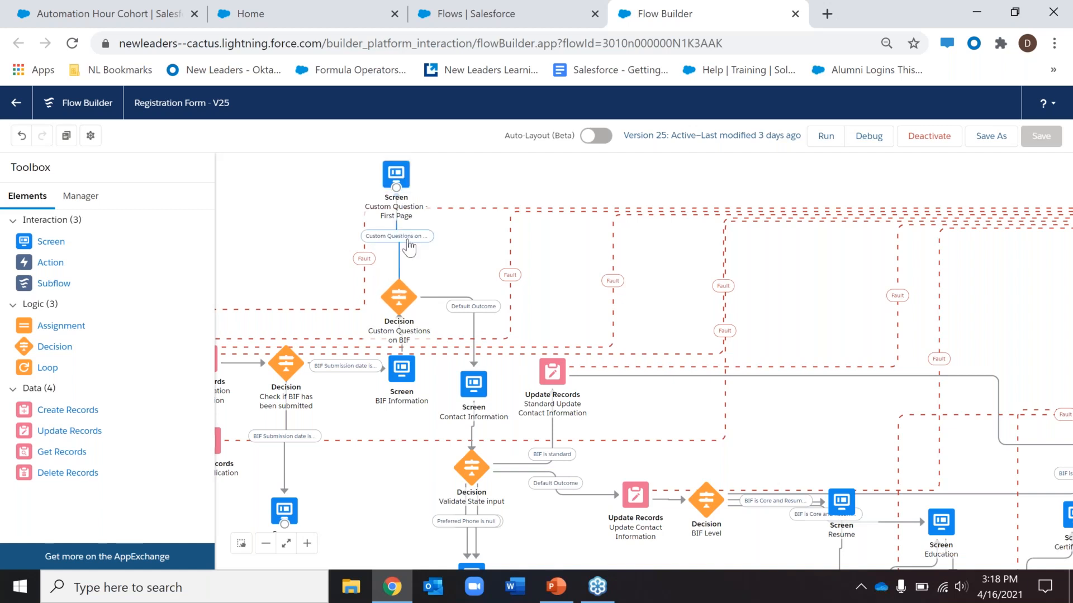
Check the Custom Questions on BIF field on the cohort record, and highlight the flow's default outcome path to the Contact Information screen
{"action": "left_click", "coordinate": [154, 8]}
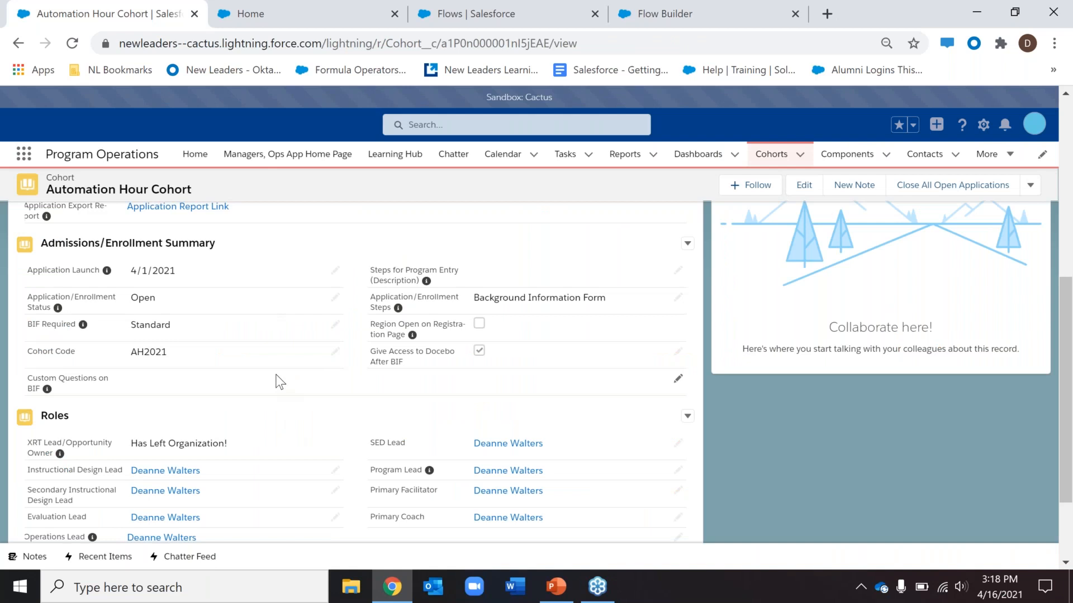
{"action": "left_click", "coordinate": [648, 21]}
{"action": "left_click_drag", "start_coordinate": [592, 257], "coordinate": [532, 154]}
{"action": "left_click", "coordinate": [415, 226]}
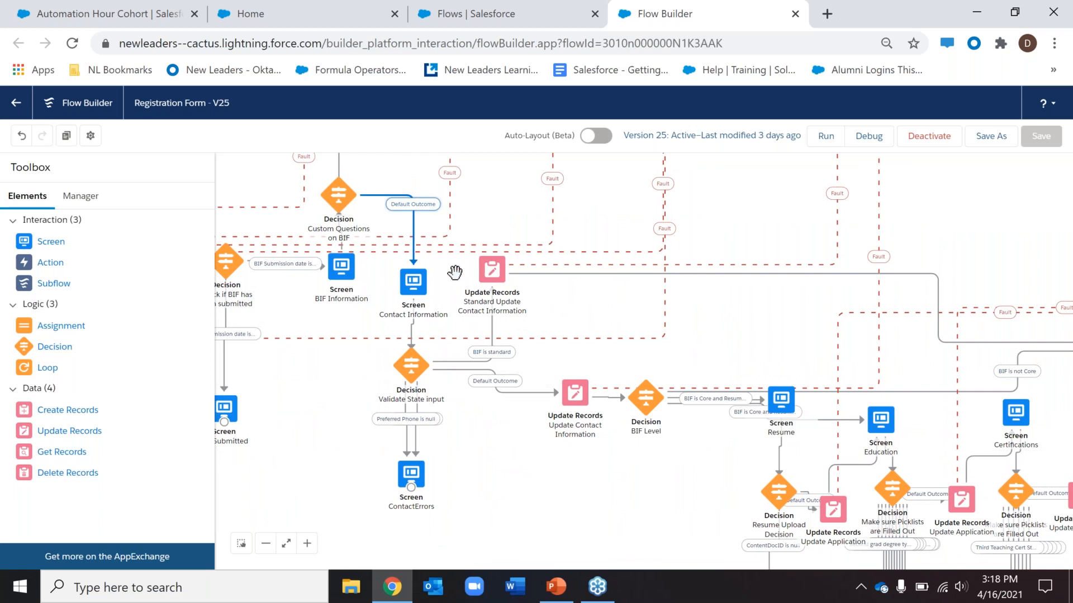
{"action": "left_click", "coordinate": [419, 288]}
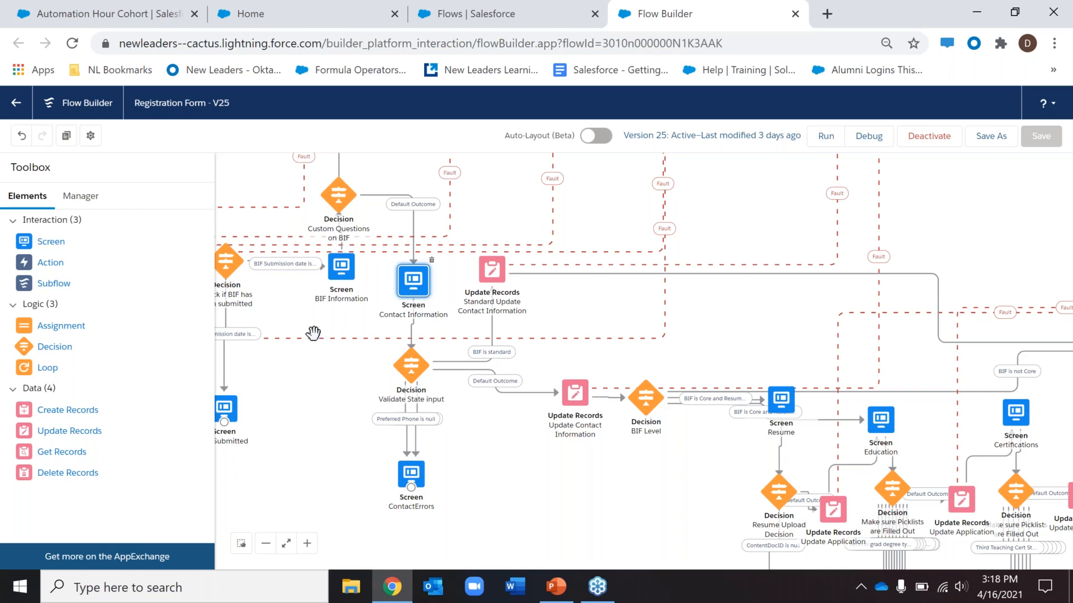
Inspect the choices of the Preferred Phone picklist on the Contact Information screen, and close the screen without changes
{"action": "left_click_drag", "start_coordinate": [366, 335], "coordinate": [420, 333]}
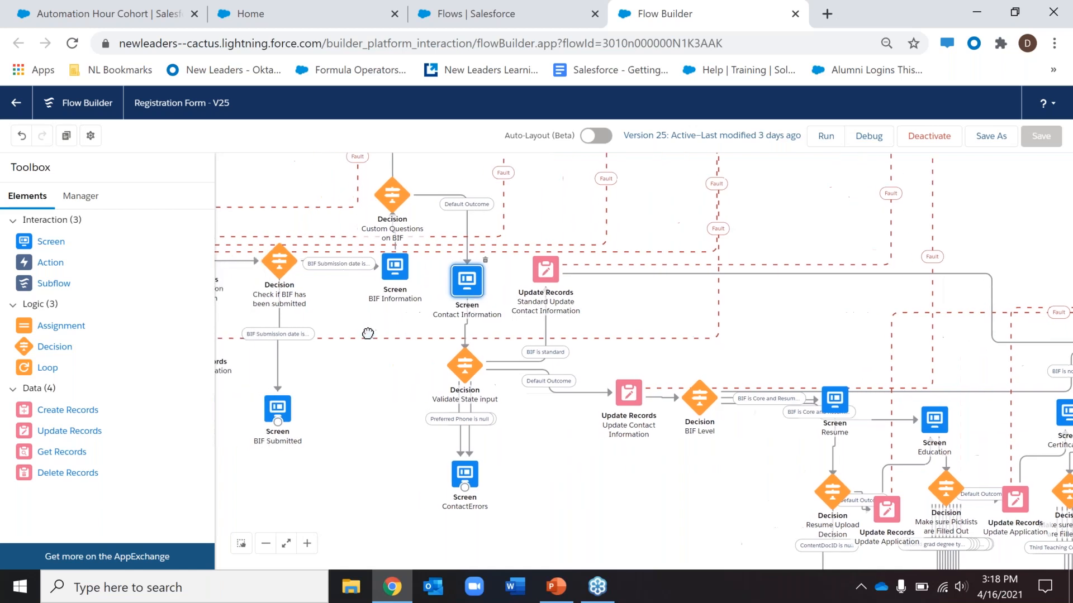
{"action": "double_click", "coordinate": [467, 291]}
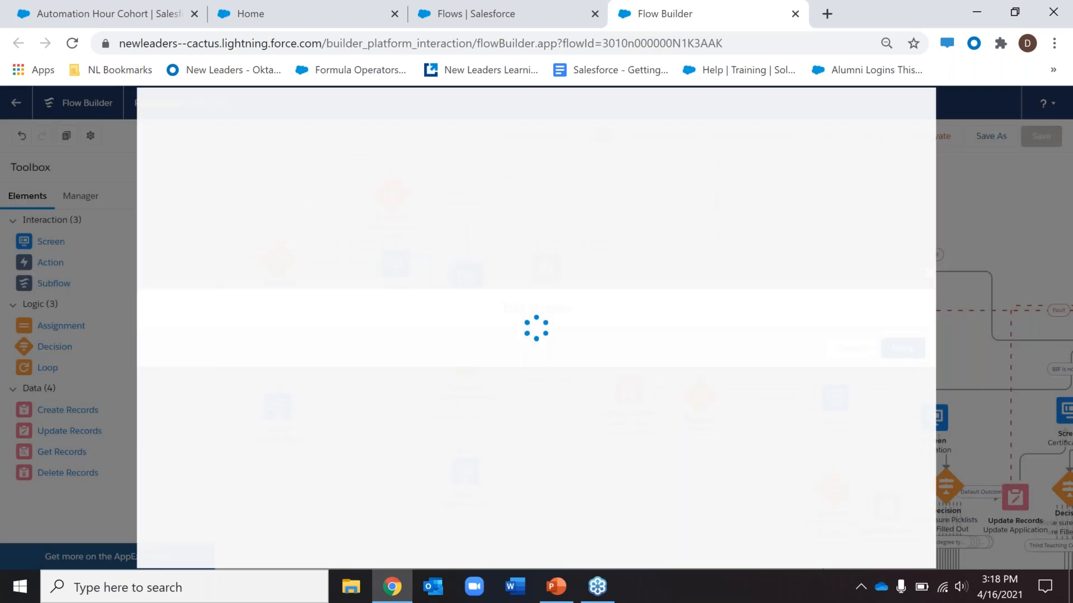
{"action": "scroll", "coordinate": [500, 352], "scroll_direction": "down", "scroll_amount": 8}
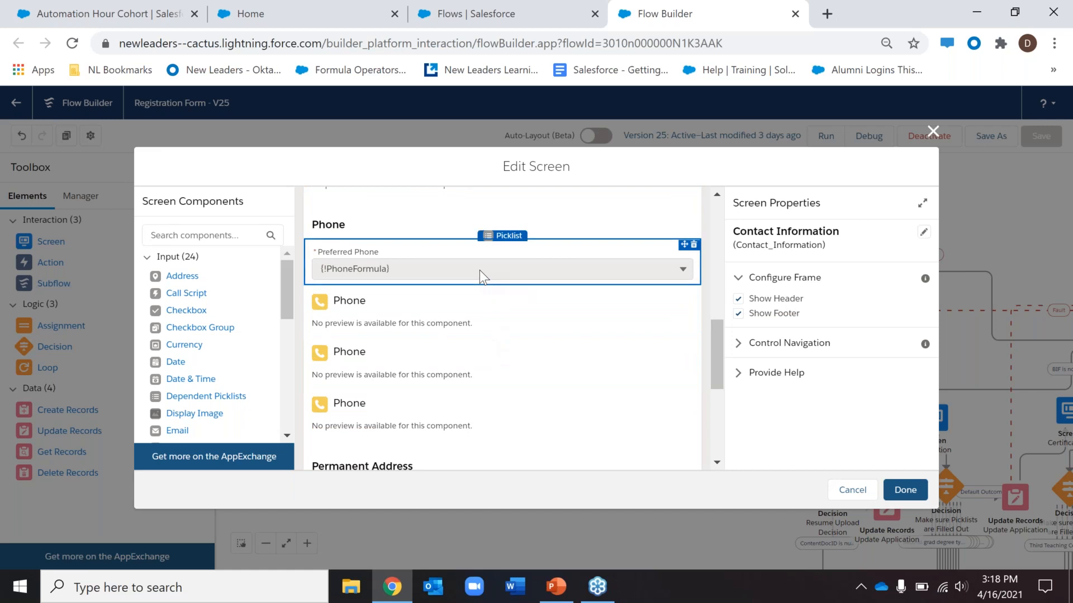
{"action": "left_click", "coordinate": [480, 270]}
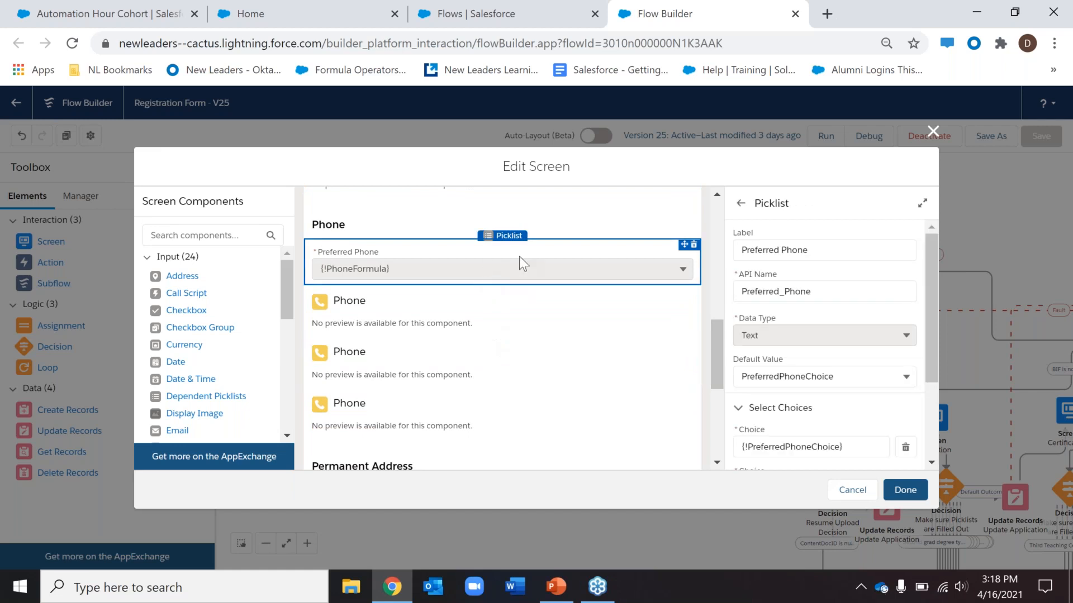
{"action": "scroll", "coordinate": [838, 312], "scroll_direction": "down", "scroll_amount": 3}
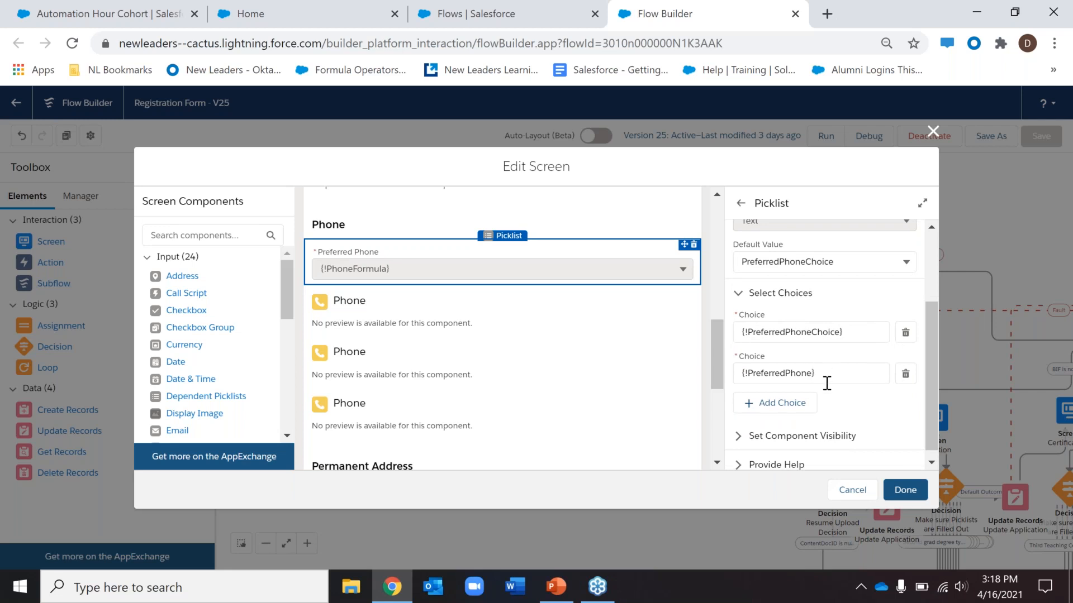
{"action": "left_click", "coordinate": [806, 375]}
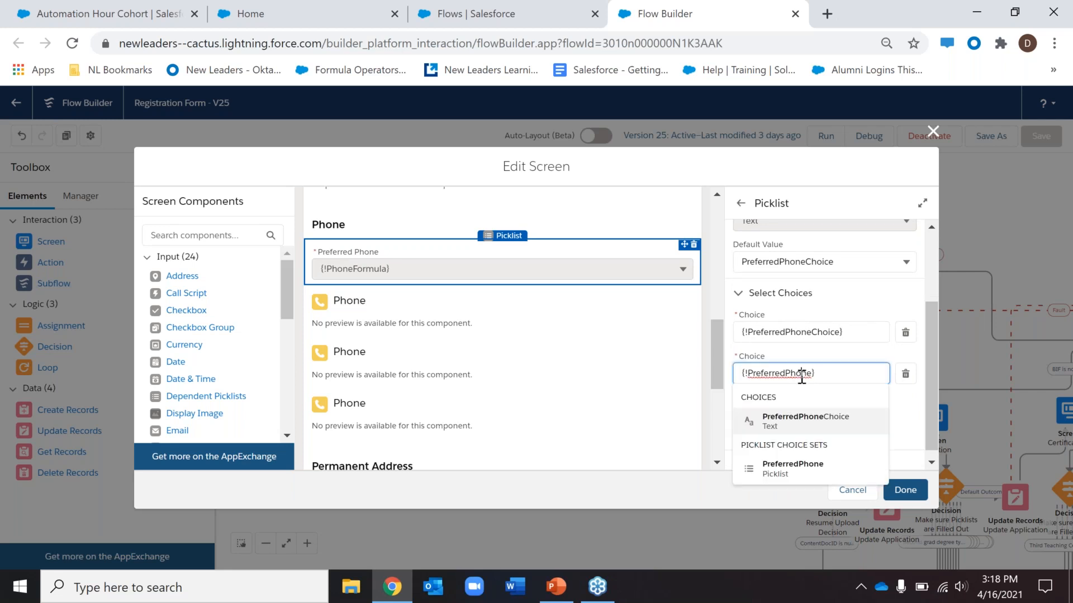
{"action": "left_click", "coordinate": [826, 351]}
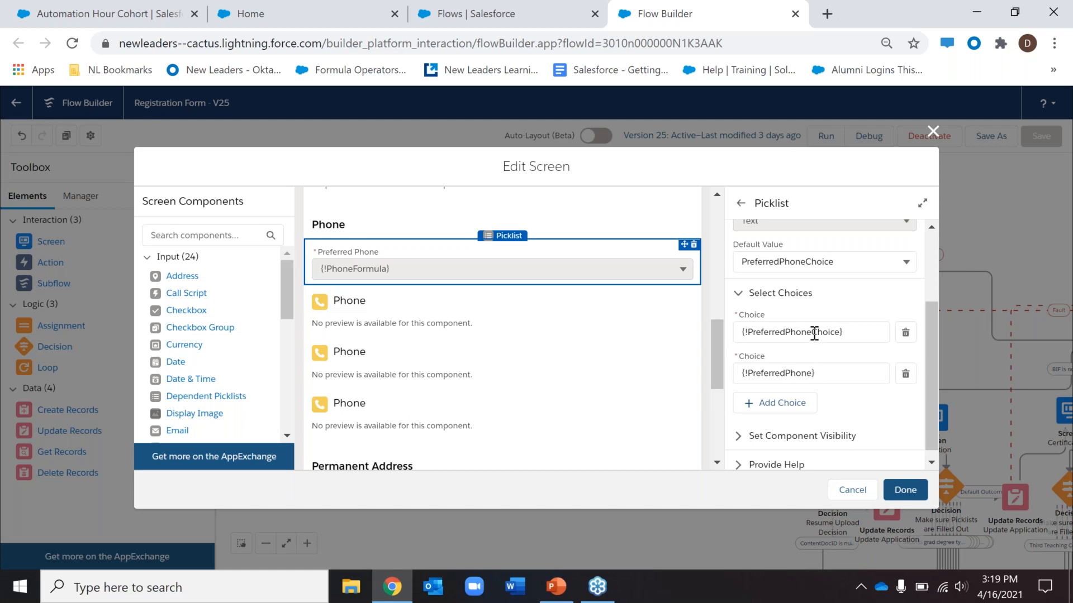
{"action": "left_click", "coordinate": [844, 491]}
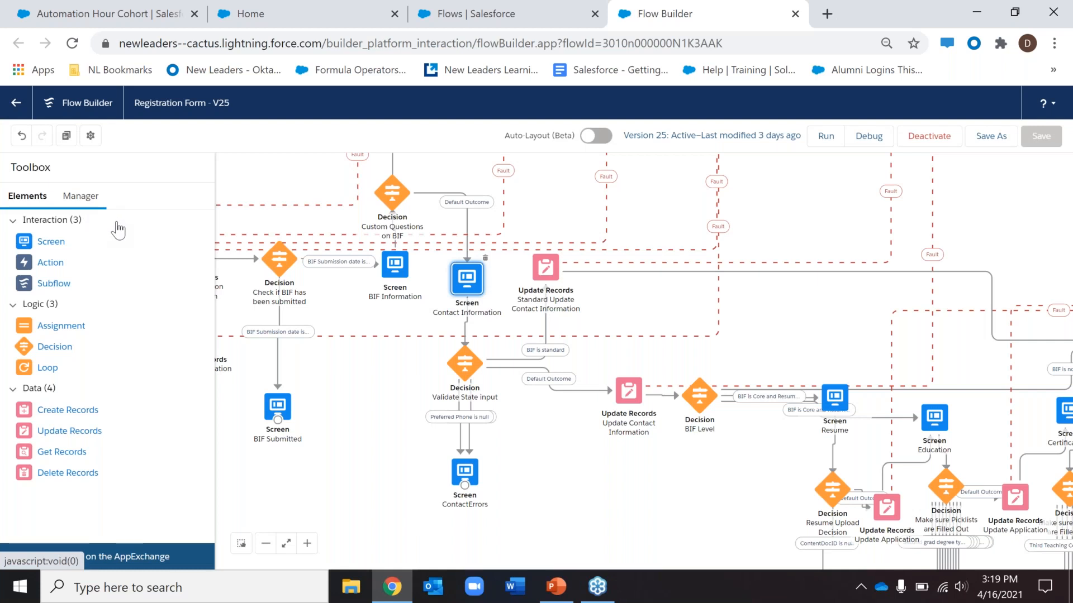
Search the flow's resources for "phone" and open the PhoneFormula formula
{"action": "left_click", "coordinate": [92, 200]}
{"action": "left_click", "coordinate": [95, 236]}
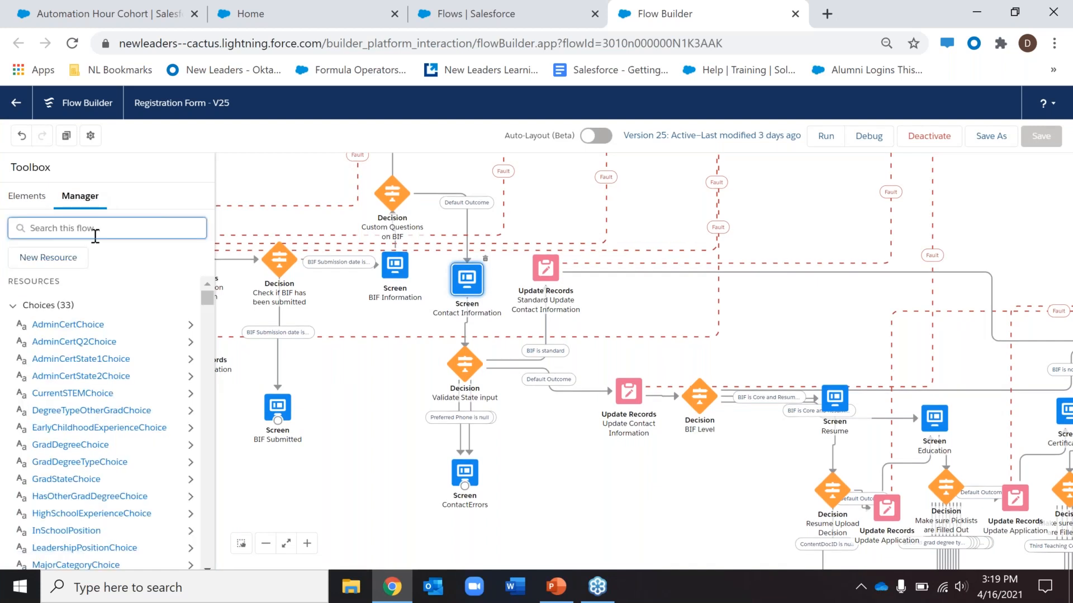
{"action": "type", "text": "phone"}
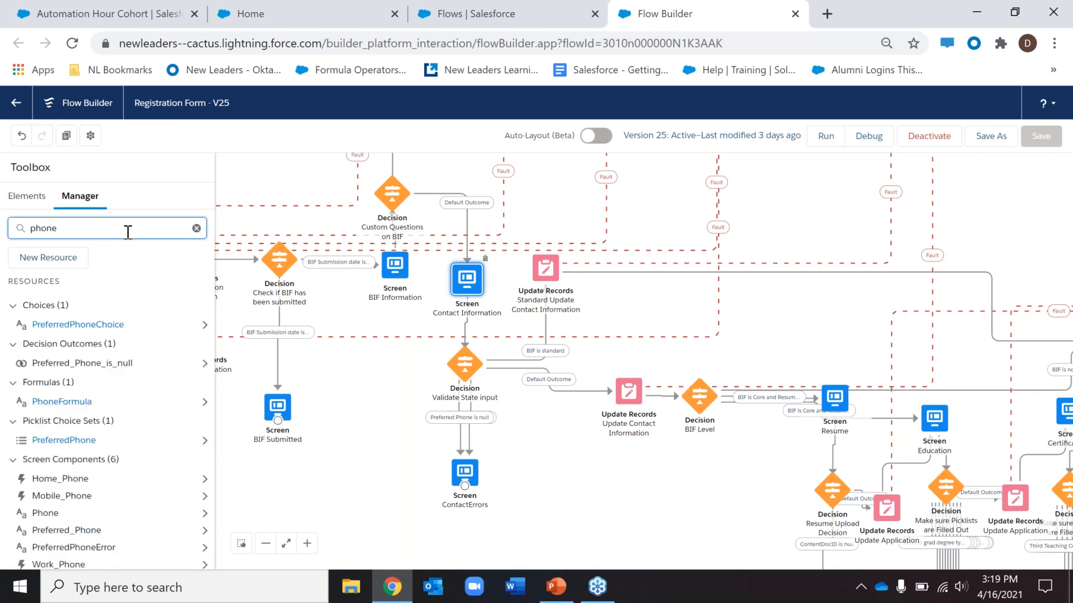
{"action": "left_click", "coordinate": [56, 402]}
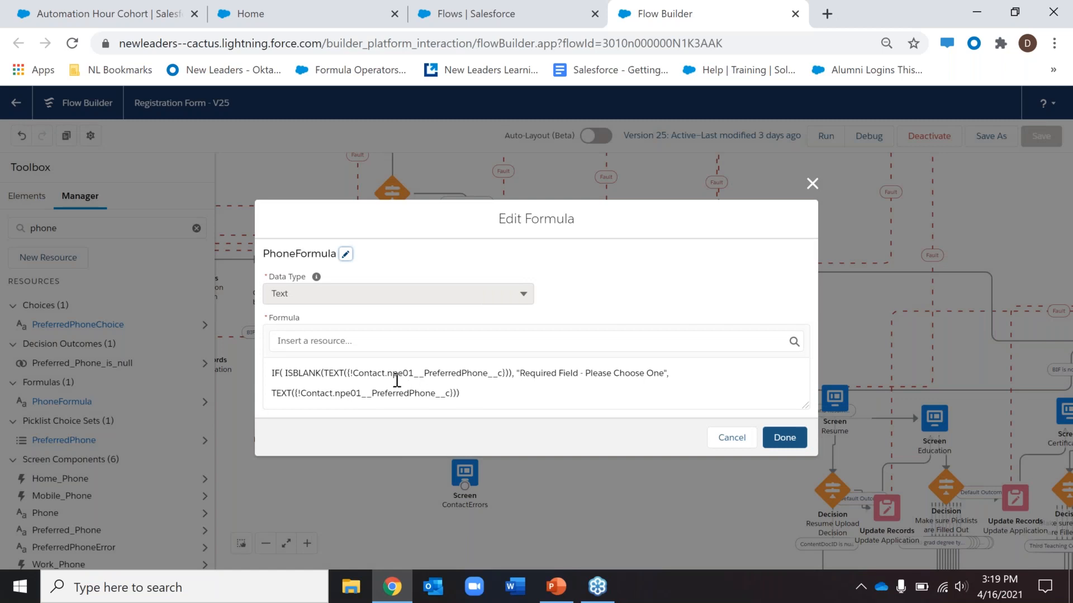
Examine PhoneFormula's ISBLANK test, its "Required Field - Please Choose One" text and its preferred phone reference, and close it without changes
{"action": "left_click", "coordinate": [302, 373]}
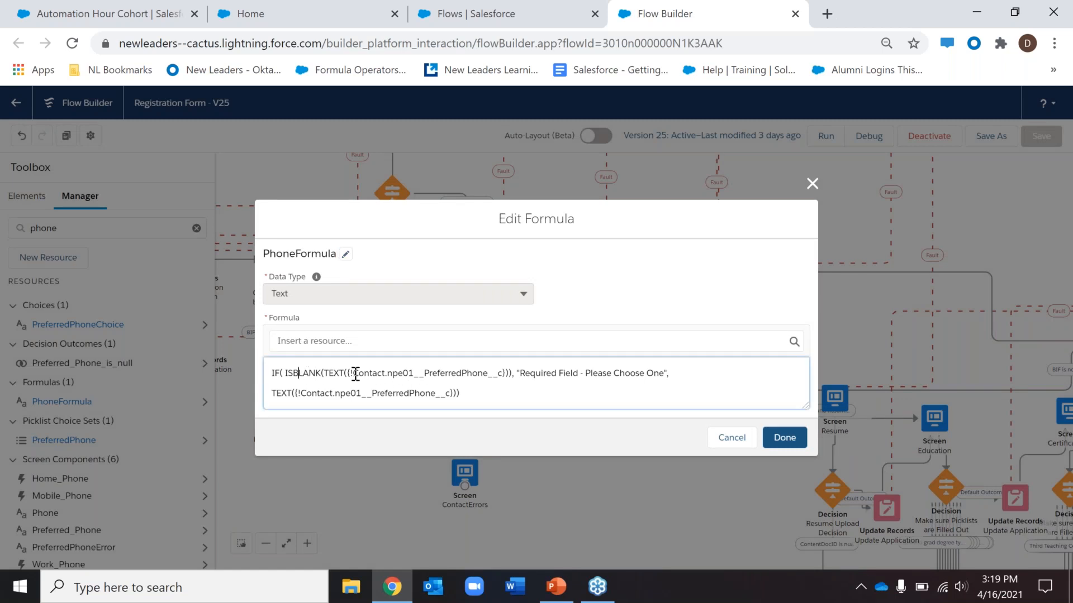
{"action": "left_click", "coordinate": [438, 373]}
{"action": "left_click_drag", "start_coordinate": [520, 374], "coordinate": [666, 378]}
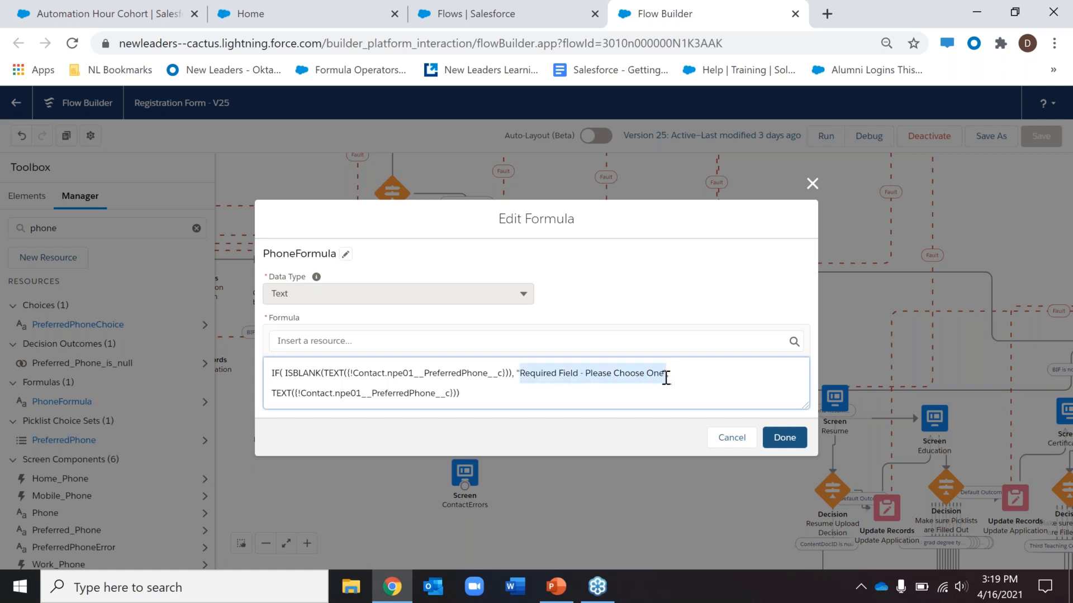
{"action": "left_click", "coordinate": [666, 379]}
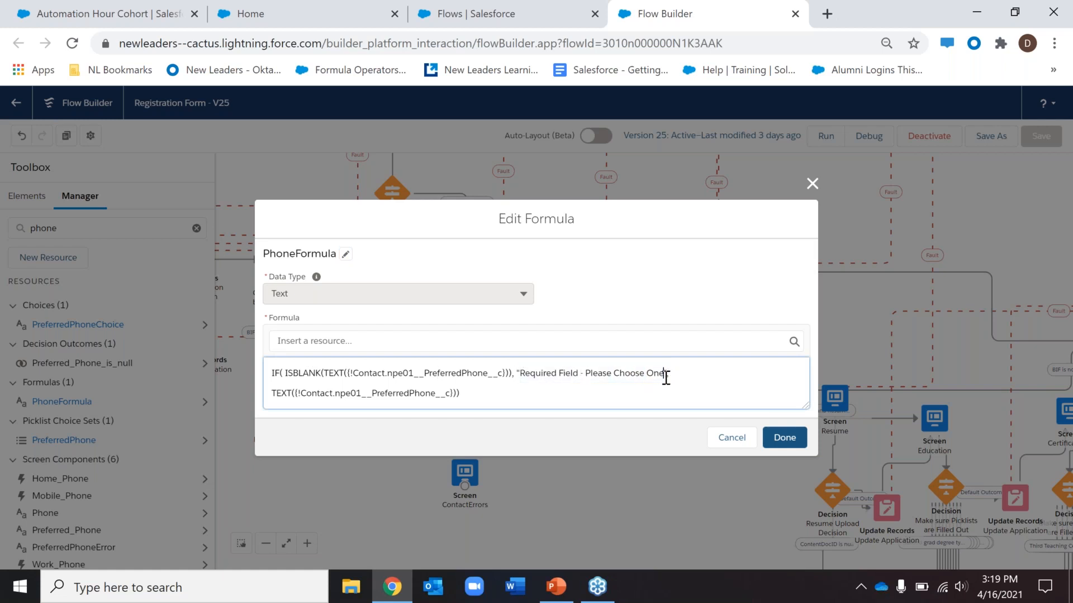
{"action": "left_click", "coordinate": [430, 393]}
{"action": "left_click_drag", "start_coordinate": [295, 393], "coordinate": [452, 393]}
{"action": "left_click", "coordinate": [484, 392]}
{"action": "left_click", "coordinate": [727, 437]}
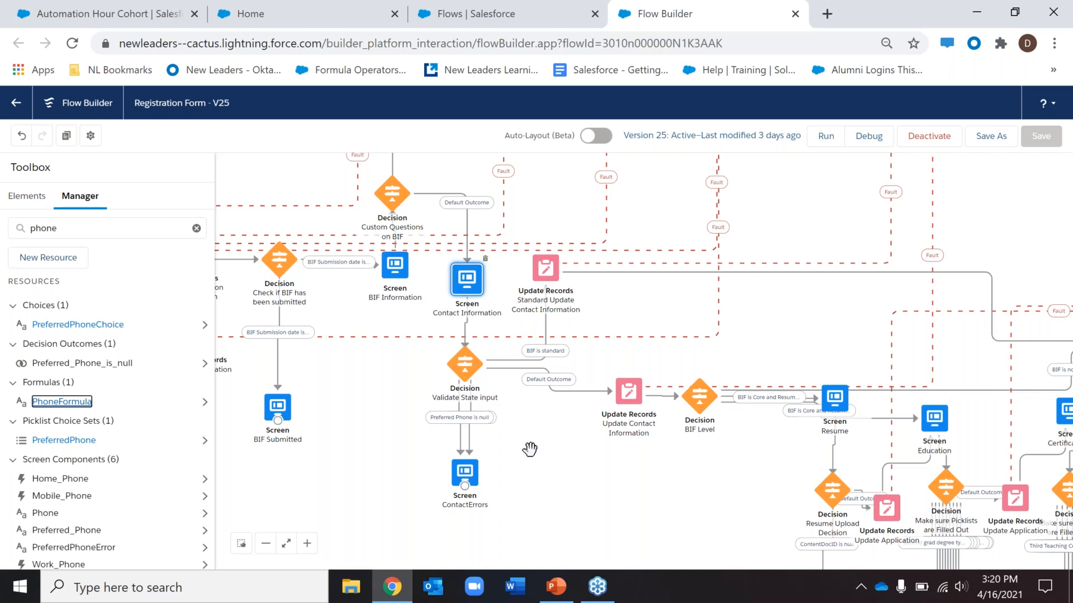
Search the resources for "phone" again, inspect the label and value of PreferredPhoneChoice, and close it without changes
{"action": "left_click", "coordinate": [196, 229]}
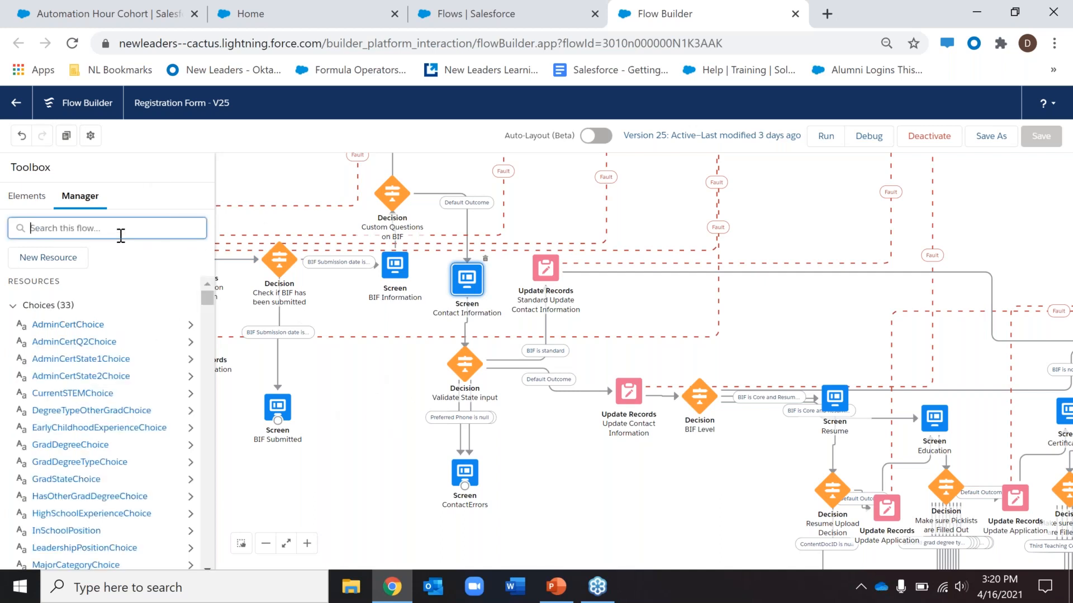
{"action": "type", "text": "phone"}
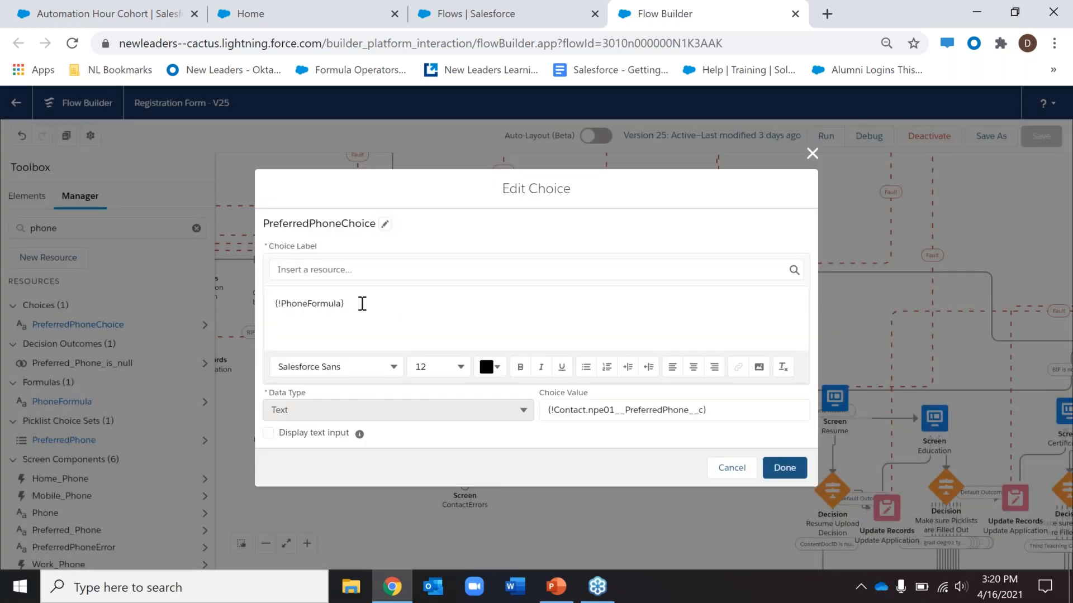
{"action": "left_click", "coordinate": [362, 303]}
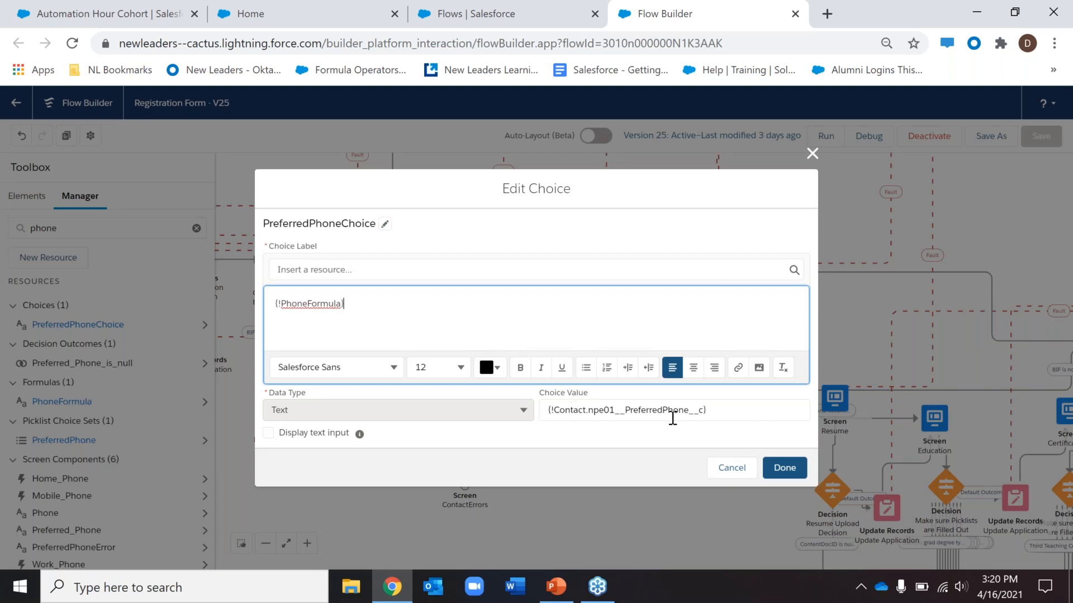
{"action": "left_click", "coordinate": [728, 479]}
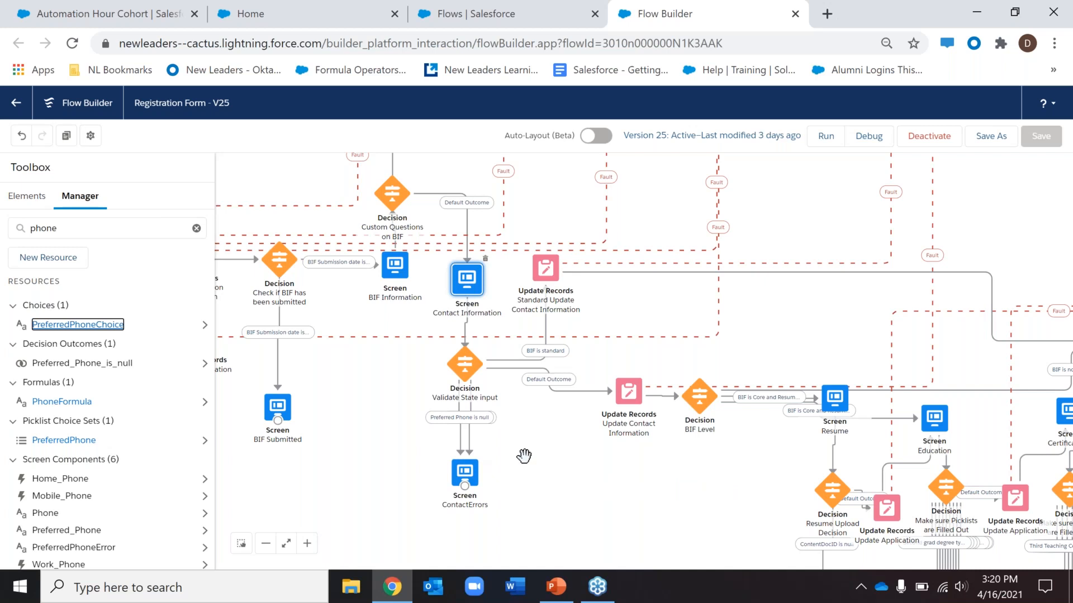
Review the State is Required outcome conditions in the Validate State input decision, and close it without changes
{"action": "double_click", "coordinate": [469, 373]}
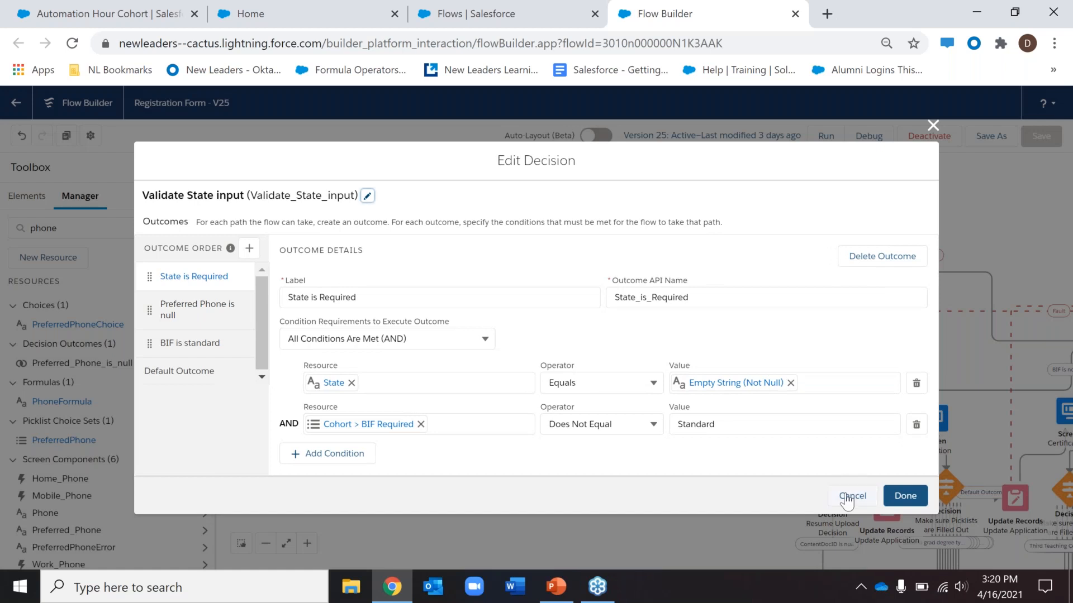
{"action": "left_click", "coordinate": [847, 497]}
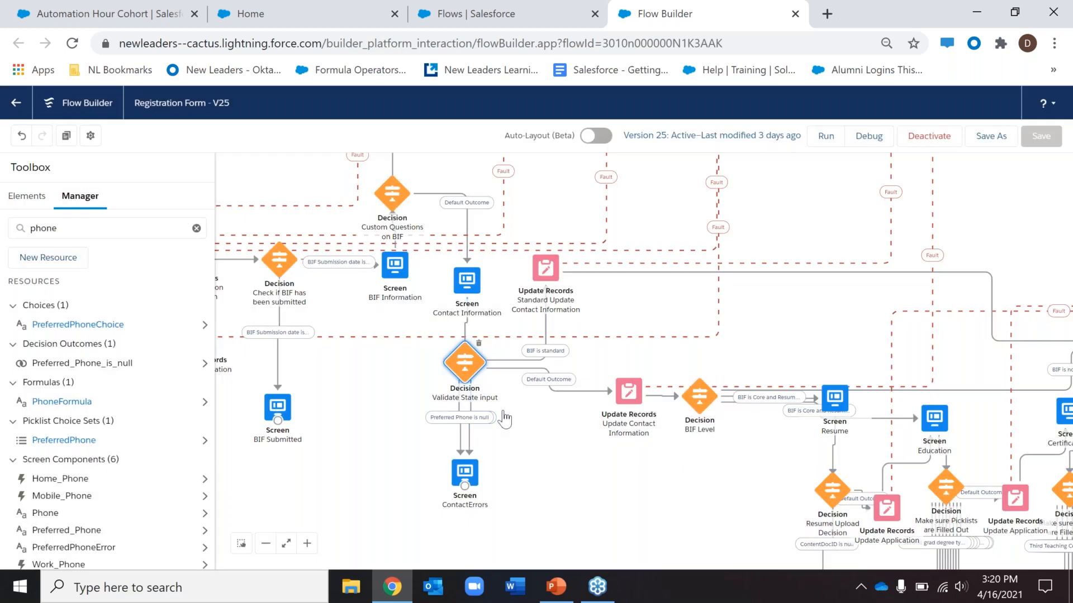
{"action": "double_click", "coordinate": [461, 357]}
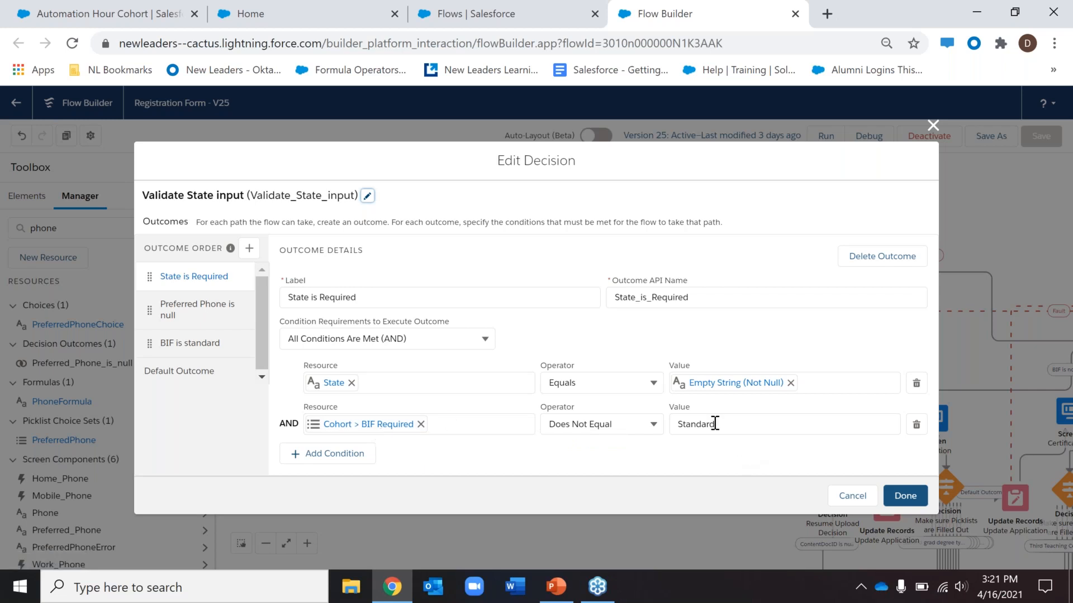
{"action": "left_click", "coordinate": [933, 125]}
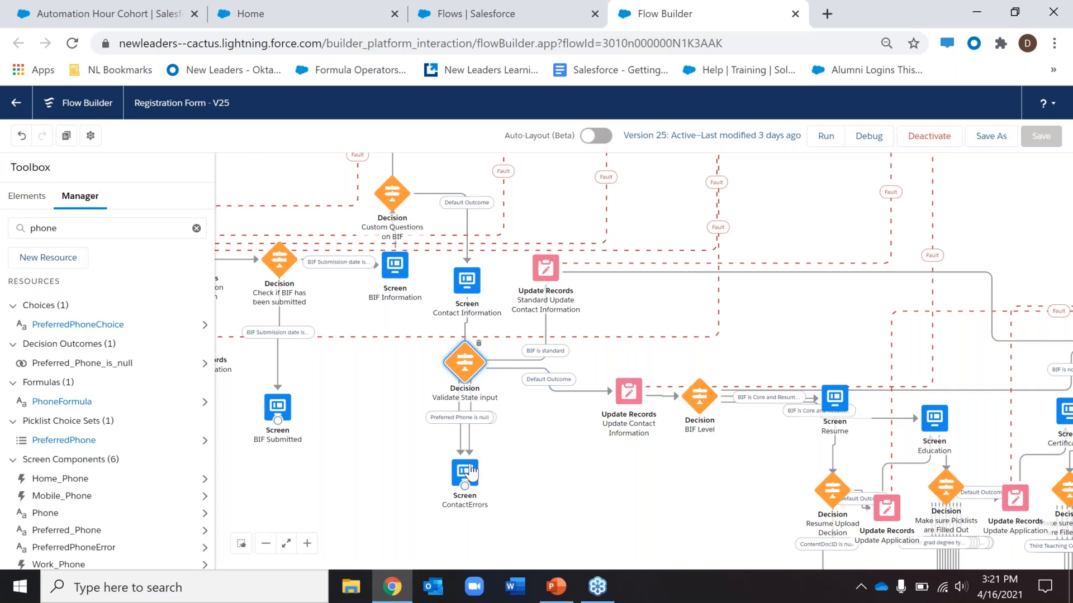
Inspect the component visibility condition of the missing-state error text on the ContactErrors screen, and close the screen editor
{"action": "double_click", "coordinate": [500, 473]}
{"action": "left_click", "coordinate": [583, 255]}
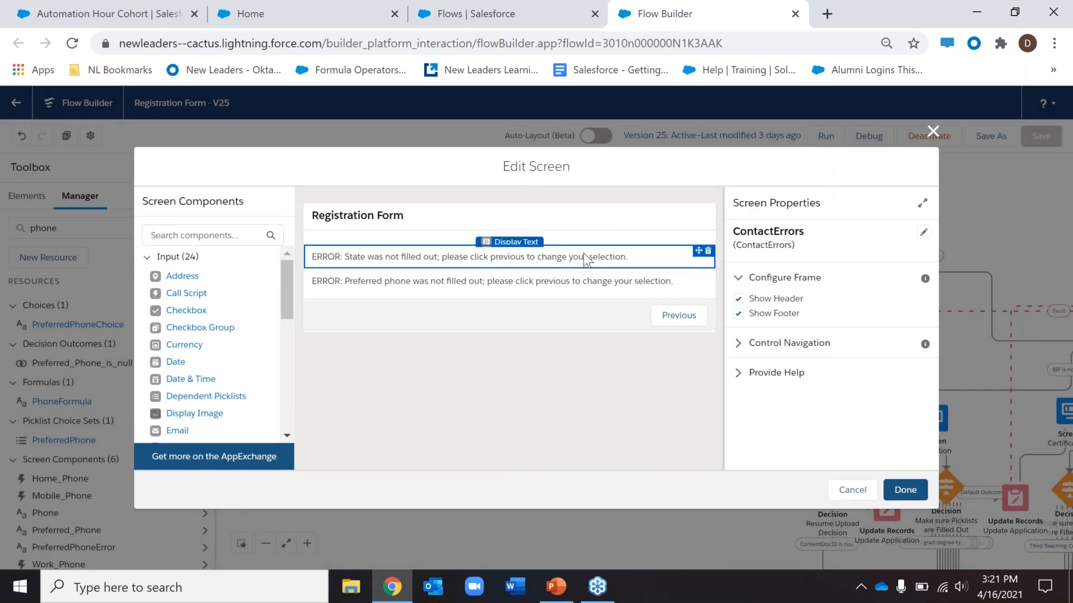
{"action": "scroll", "coordinate": [874, 368], "scroll_direction": "down", "scroll_amount": 2}
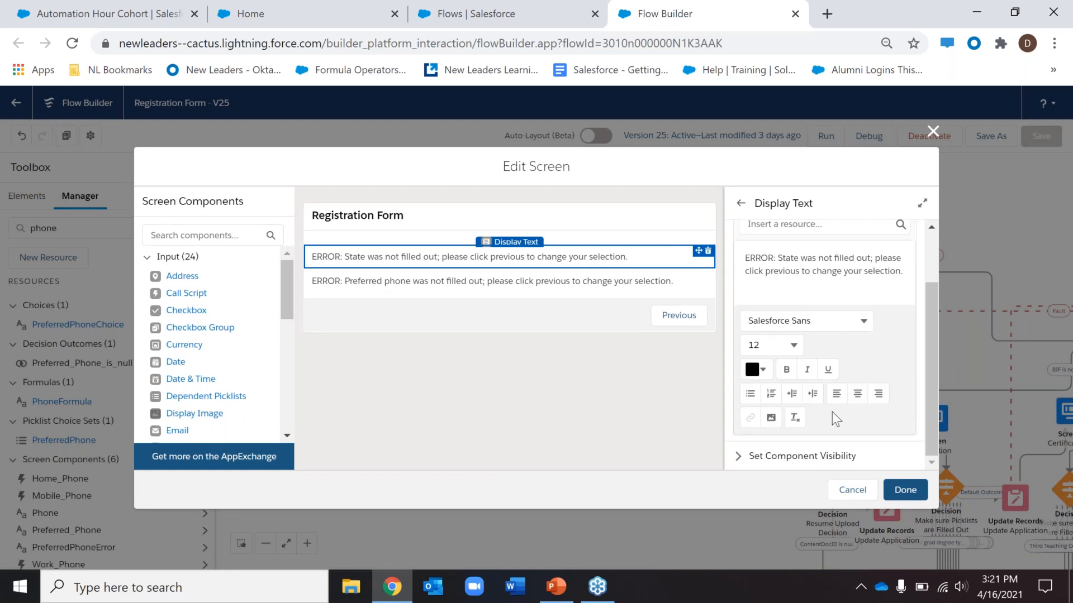
{"action": "left_click", "coordinate": [822, 457]}
{"action": "scroll", "coordinate": [861, 414], "scroll_direction": "down", "scroll_amount": 2}
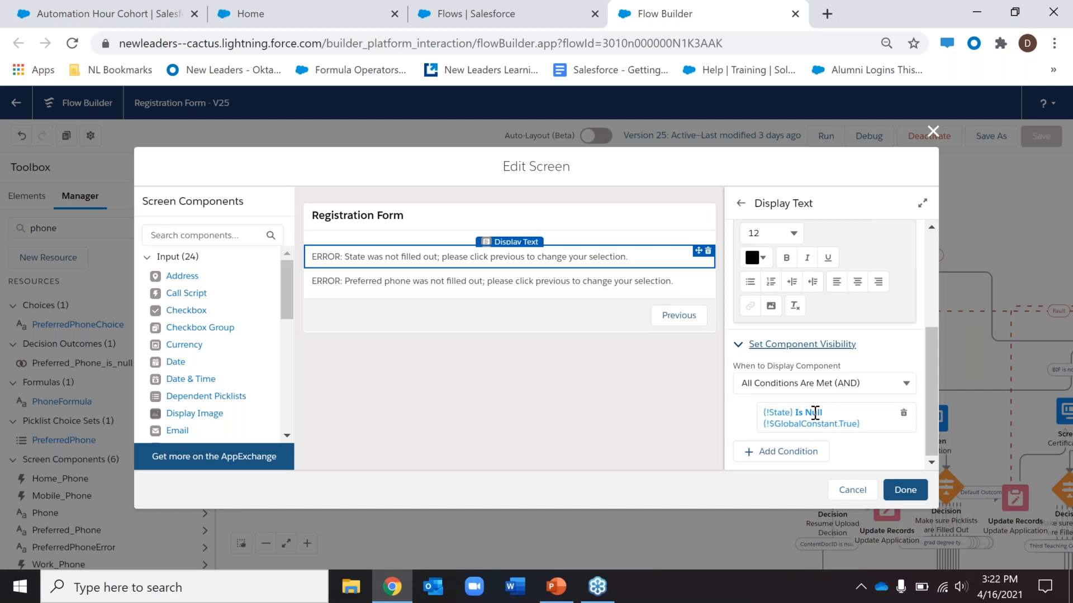
{"action": "left_click", "coordinate": [905, 490]}
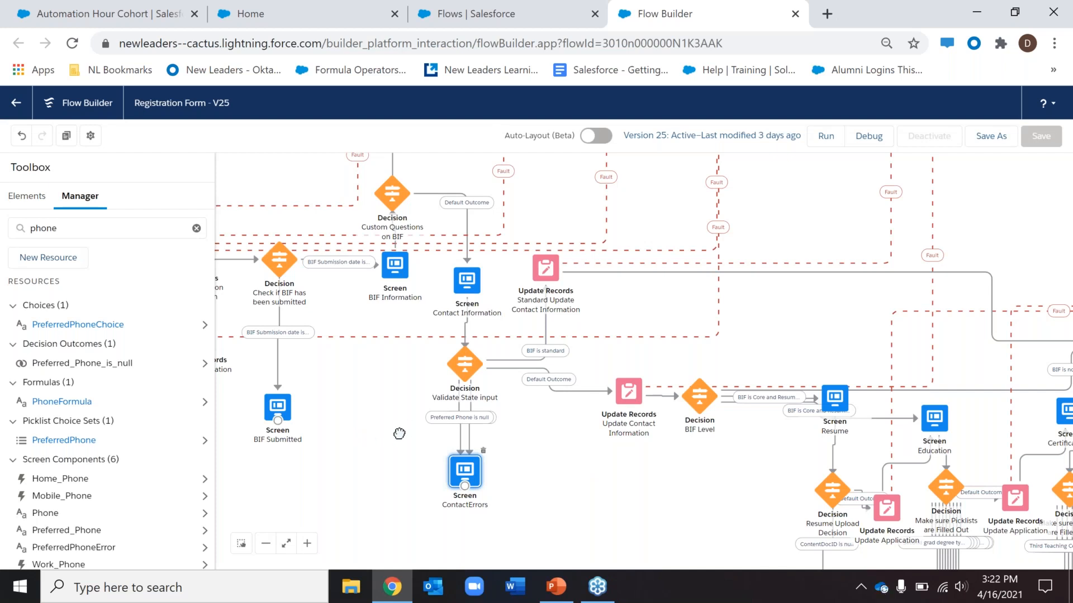
{"action": "left_click_drag", "start_coordinate": [398, 433], "coordinate": [521, 440]}
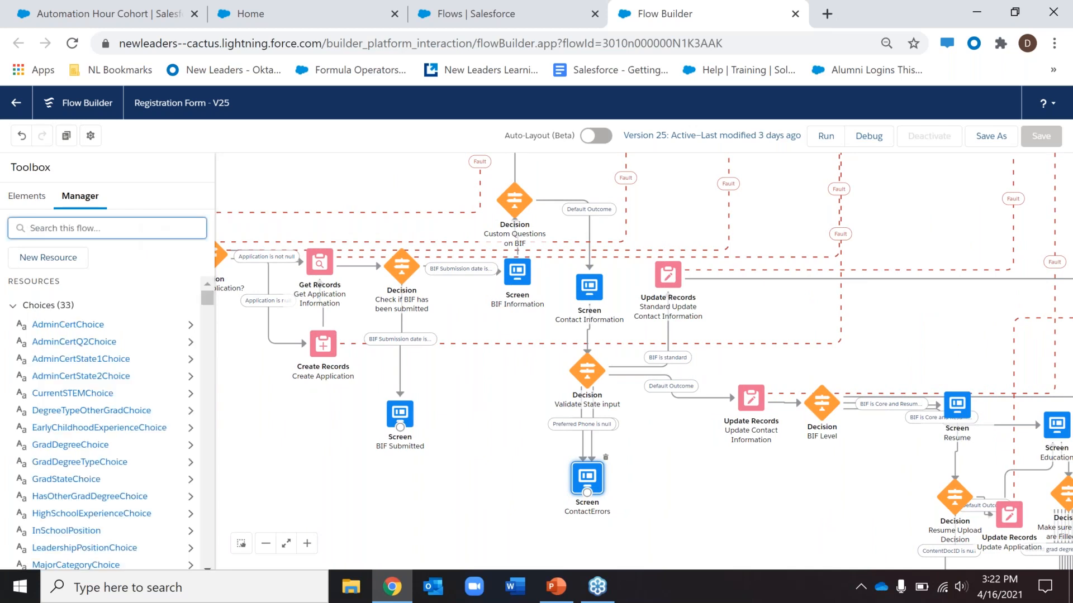
Search the resources for "record", examine the RecordType formula's Cohort.Program__c = "Alumni" test, and close it without changes
{"action": "type", "text": "record"}
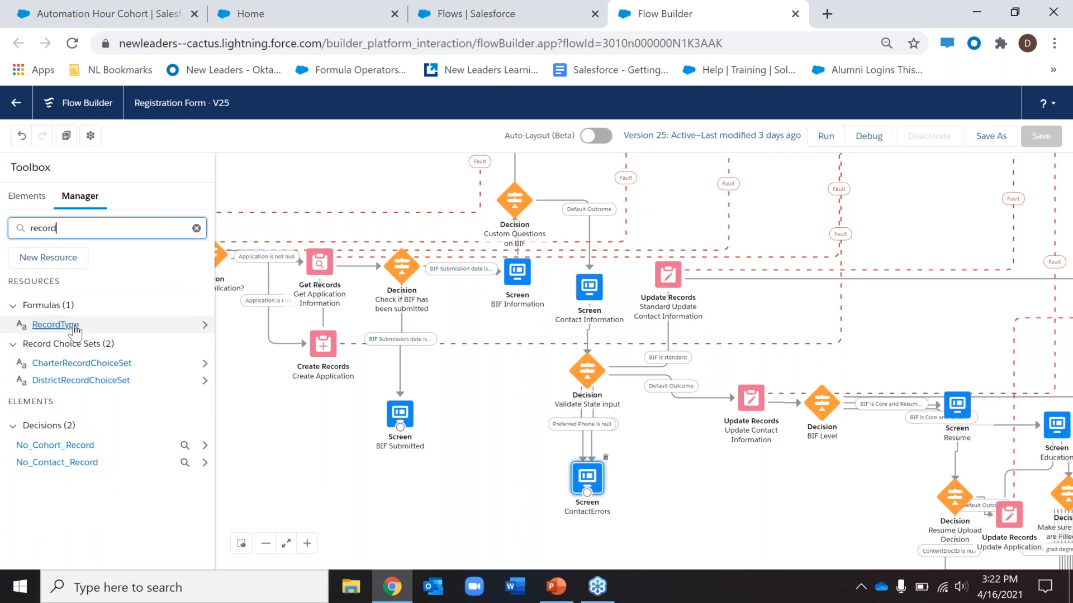
{"action": "left_click", "coordinate": [21, 330]}
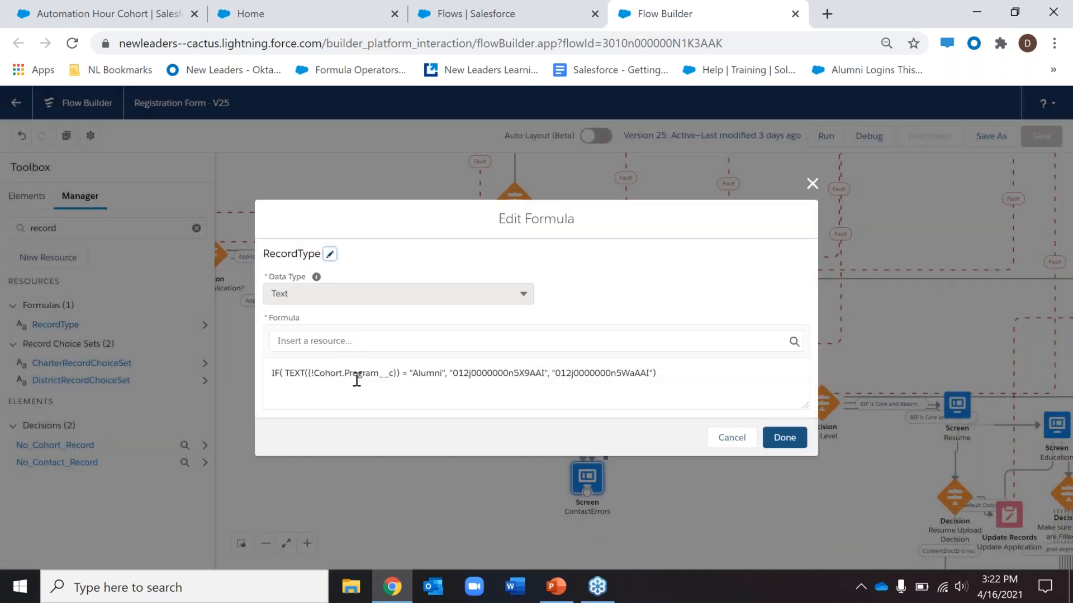
{"action": "left_click", "coordinate": [422, 370]}
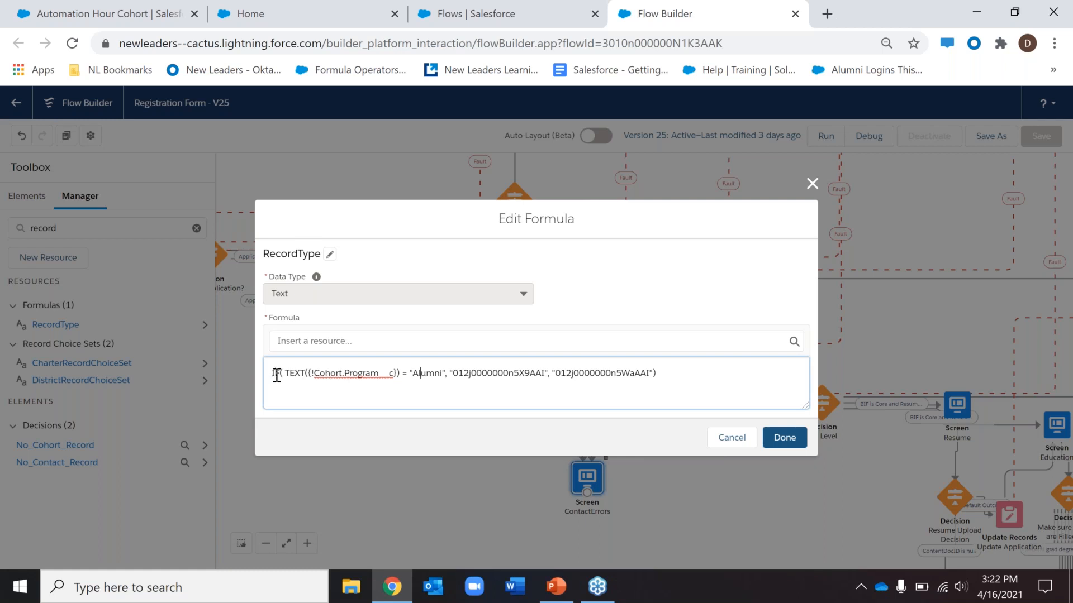
{"action": "left_click_drag", "start_coordinate": [287, 376], "coordinate": [451, 372]}
{"action": "left_click", "coordinate": [370, 373]}
{"action": "left_click", "coordinate": [721, 438]}
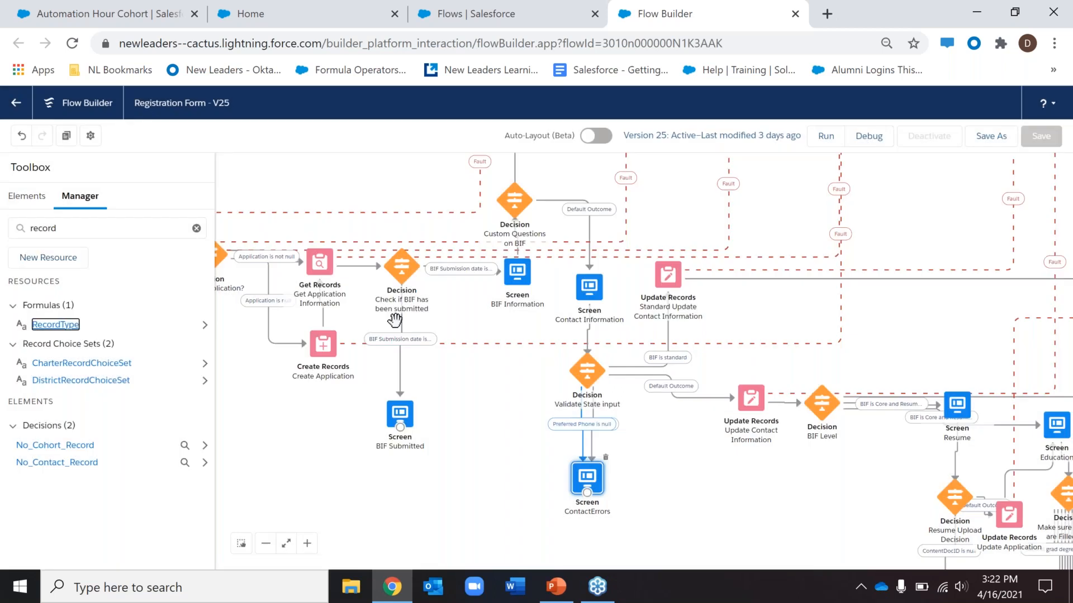
Review the field assignments of the Create Application element, including RecordTypeId, and close it without changes
{"action": "left_click", "coordinate": [326, 351]}
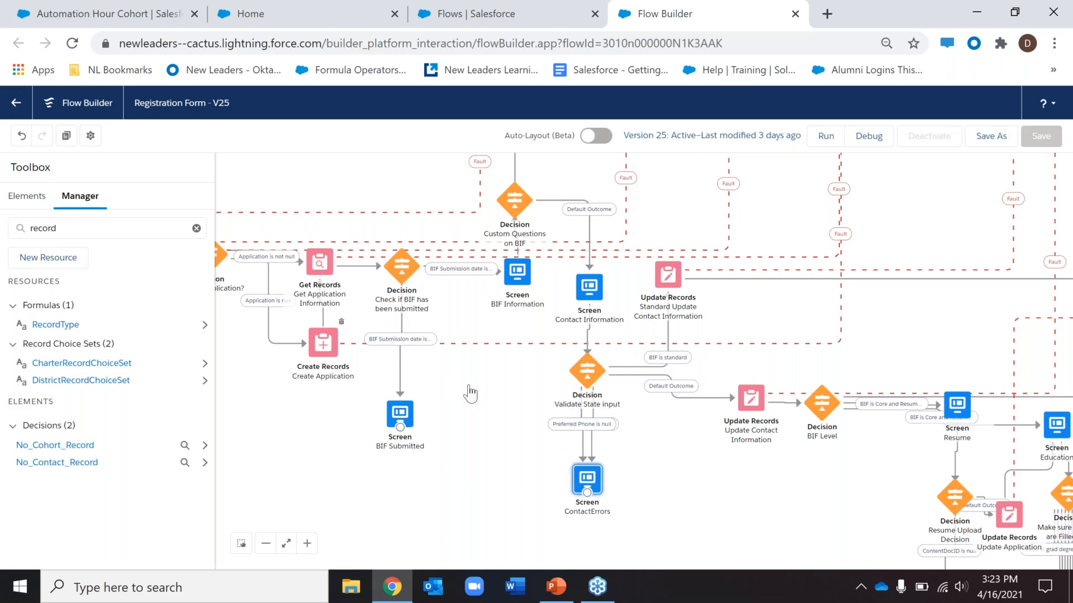
{"action": "scroll", "coordinate": [518, 394], "scroll_direction": "down", "scroll_amount": 3}
{"action": "scroll", "coordinate": [517, 393], "scroll_direction": "down", "scroll_amount": 1}
{"action": "scroll", "coordinate": [594, 371], "scroll_direction": "down", "scroll_amount": 3}
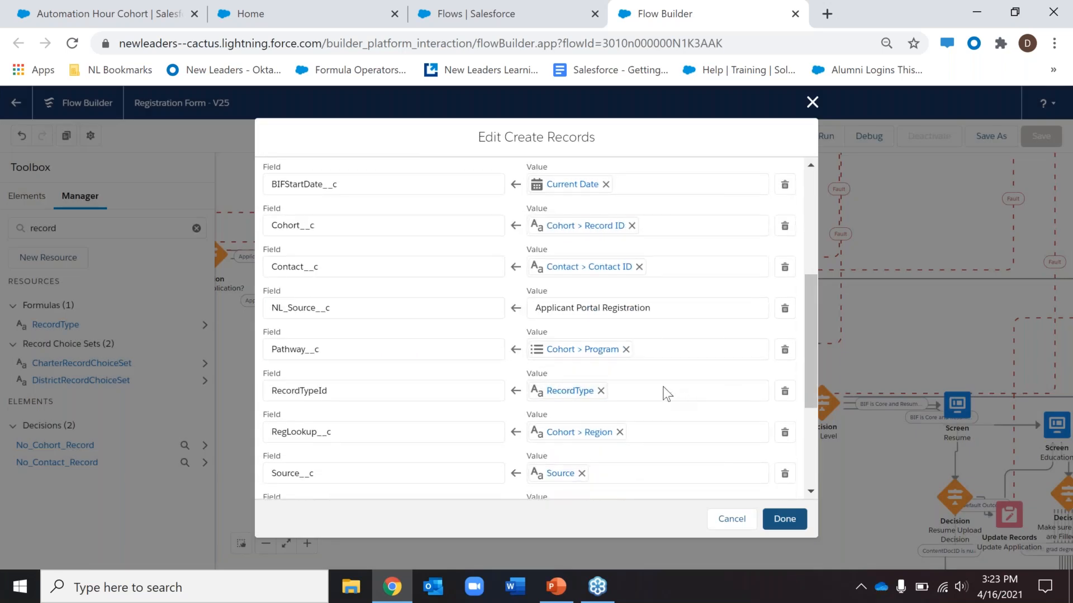
{"action": "left_click", "coordinate": [716, 518]}
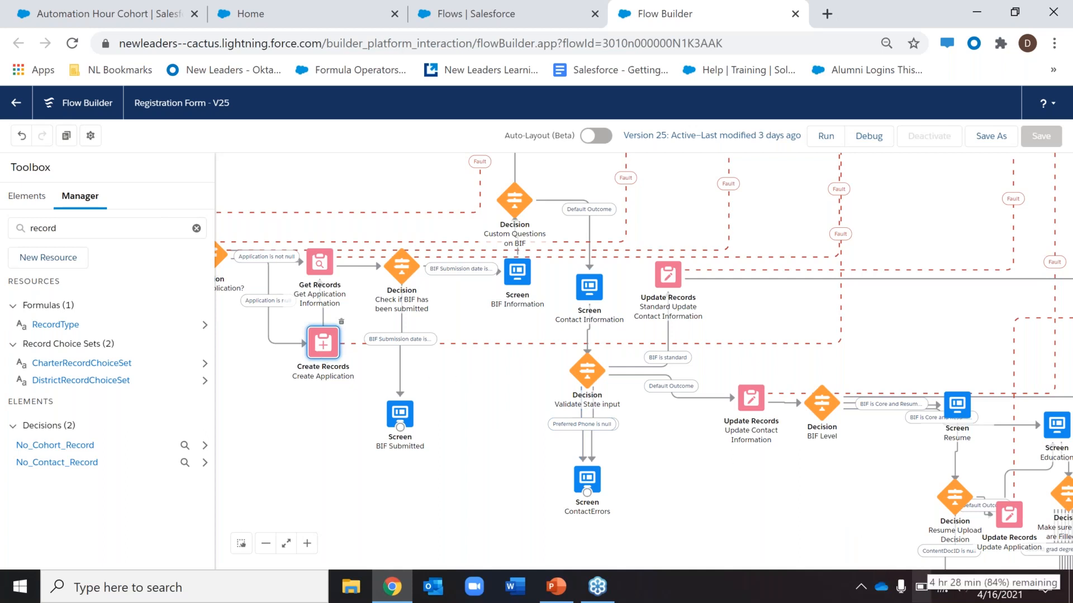
Inspect the BIF is standard outcome's condition in the Validate State input decision, and close it without changes
{"action": "left_click_drag", "start_coordinate": [794, 481], "coordinate": [558, 414]}
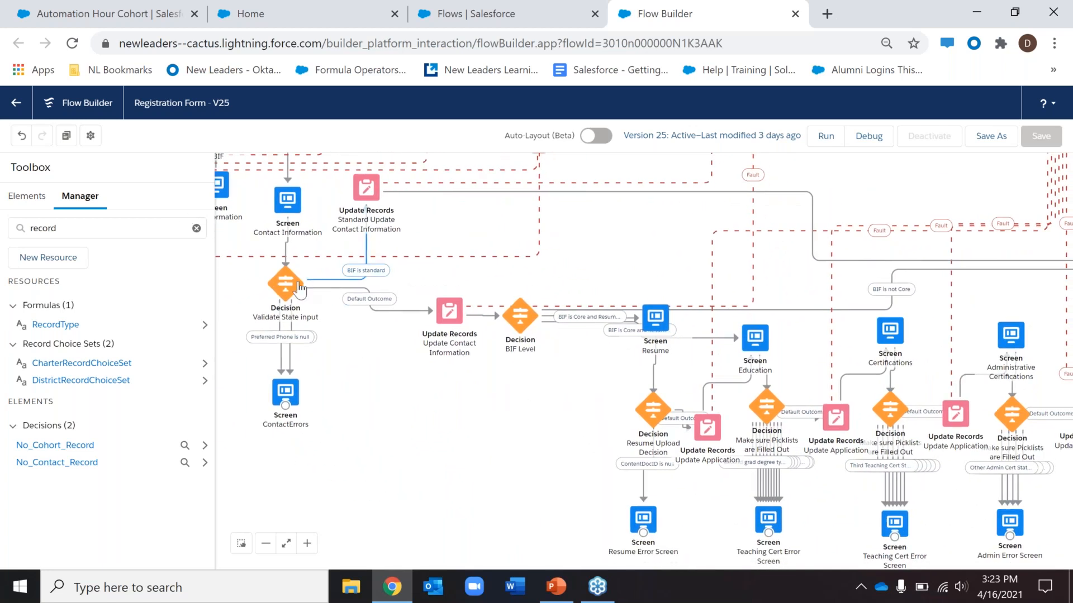
{"action": "double_click", "coordinate": [299, 288]}
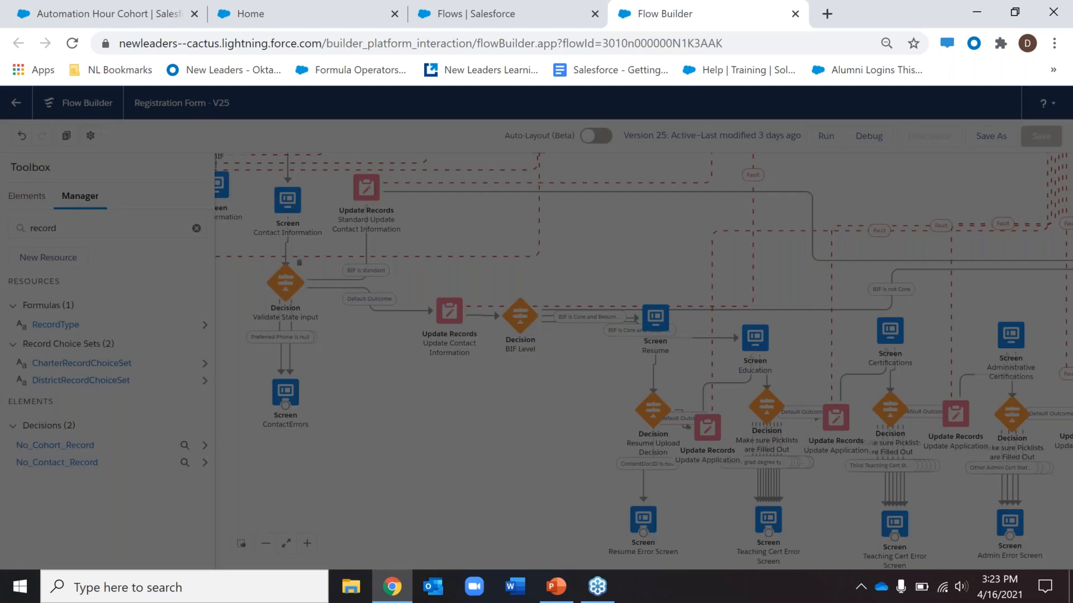
{"action": "left_click", "coordinate": [220, 359]}
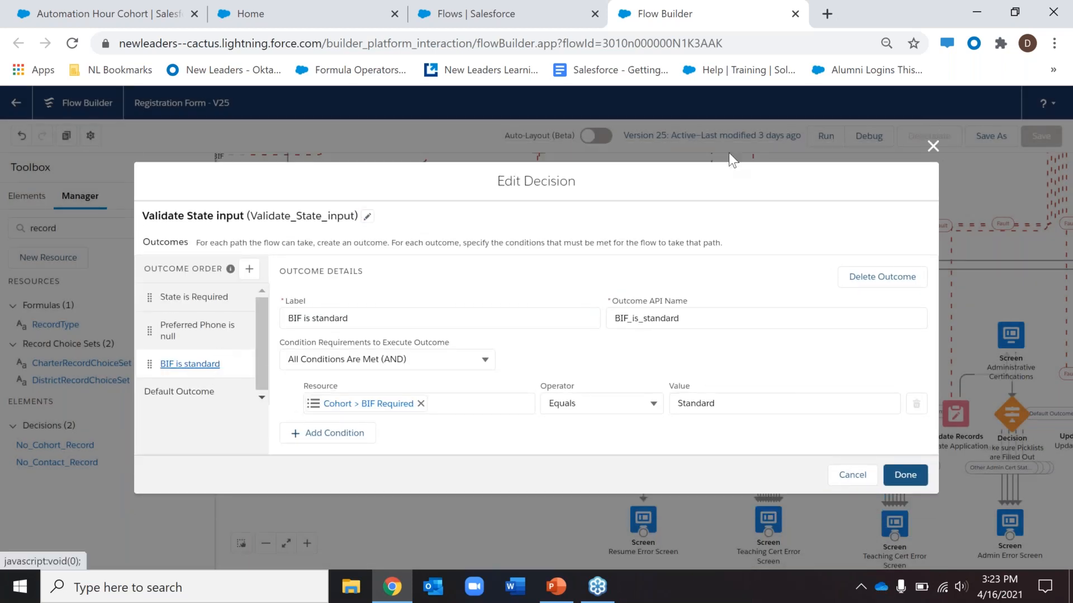
{"action": "left_click", "coordinate": [933, 147]}
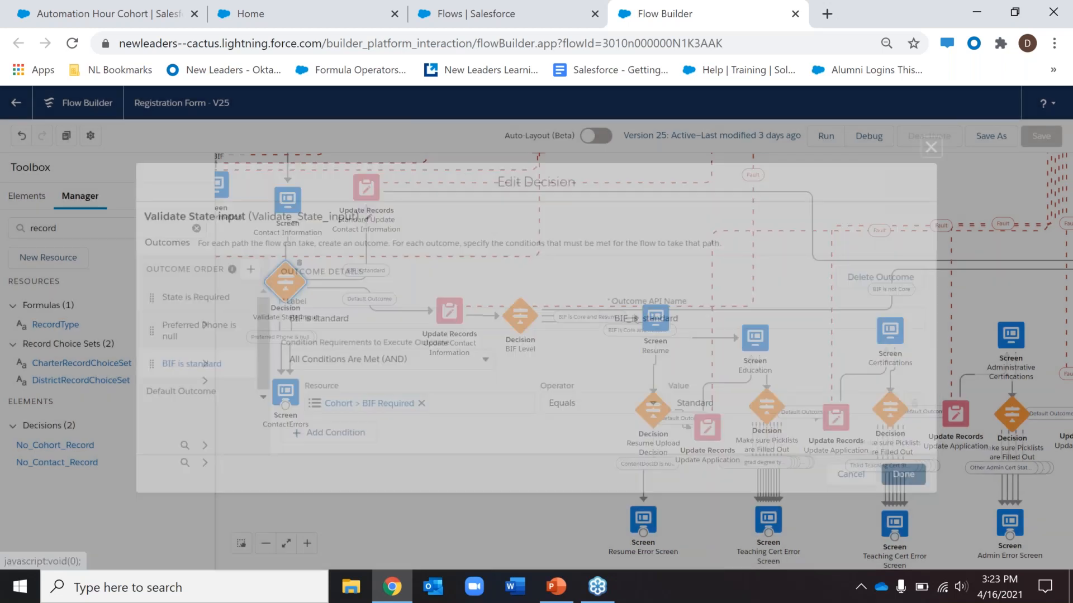
Trace the Default Outcome path from Validate State input through Update Contact Information to the BIF Level decision
{"action": "left_click_drag", "start_coordinate": [445, 235], "coordinate": [419, 282]}
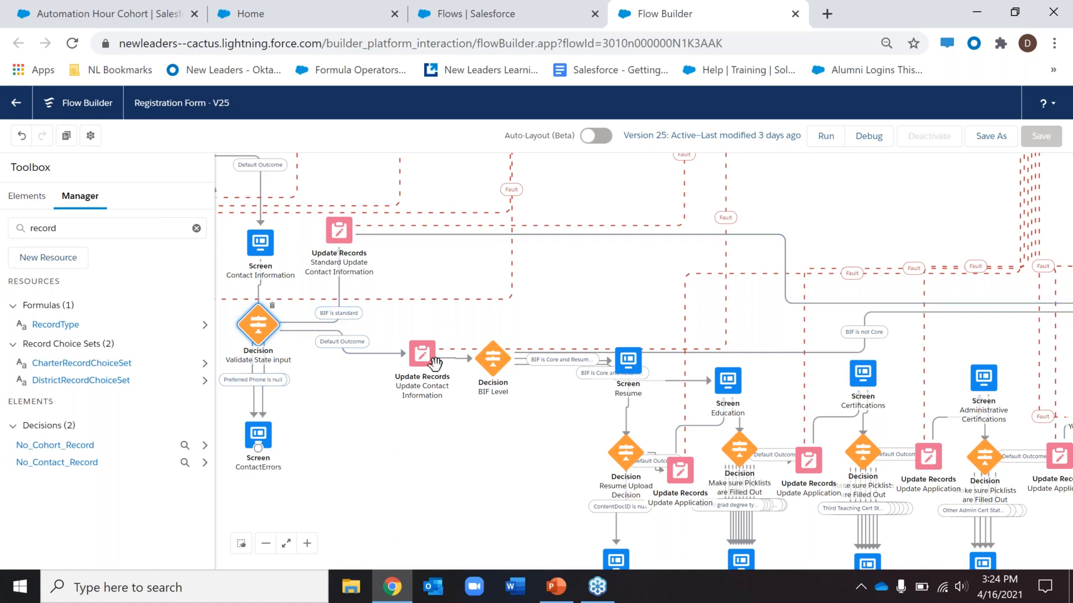
{"action": "left_click", "coordinate": [361, 353]}
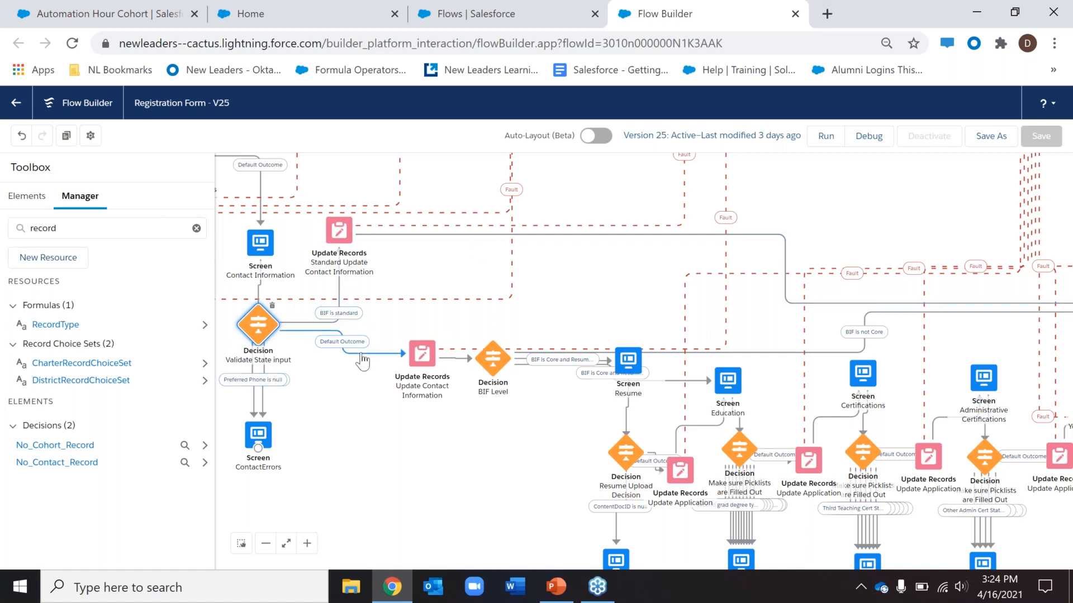
{"action": "left_click", "coordinate": [501, 360]}
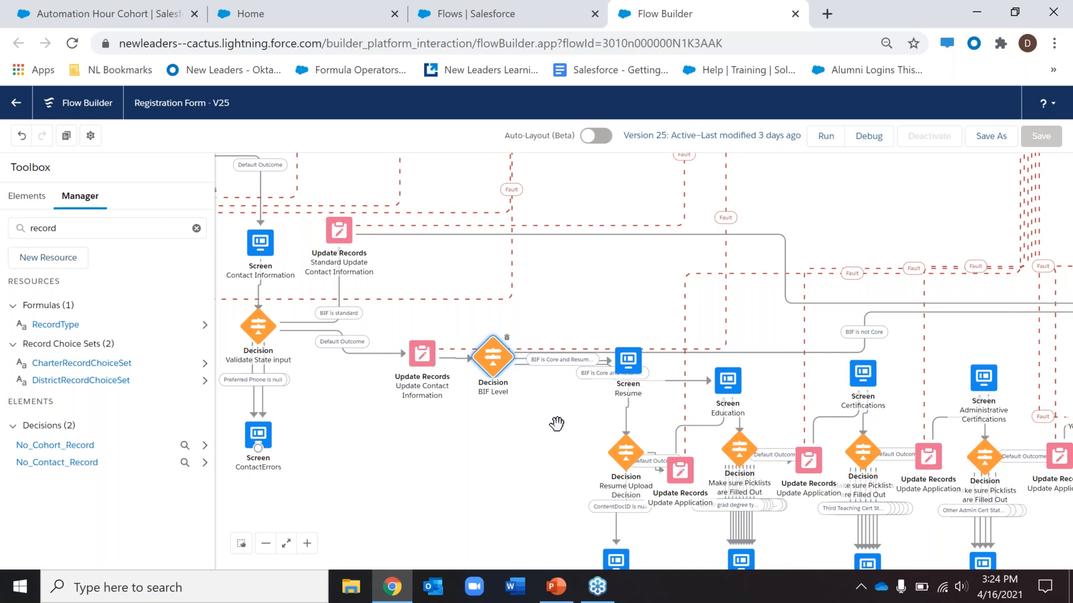
{"action": "left_click_drag", "start_coordinate": [549, 418], "coordinate": [449, 361]}
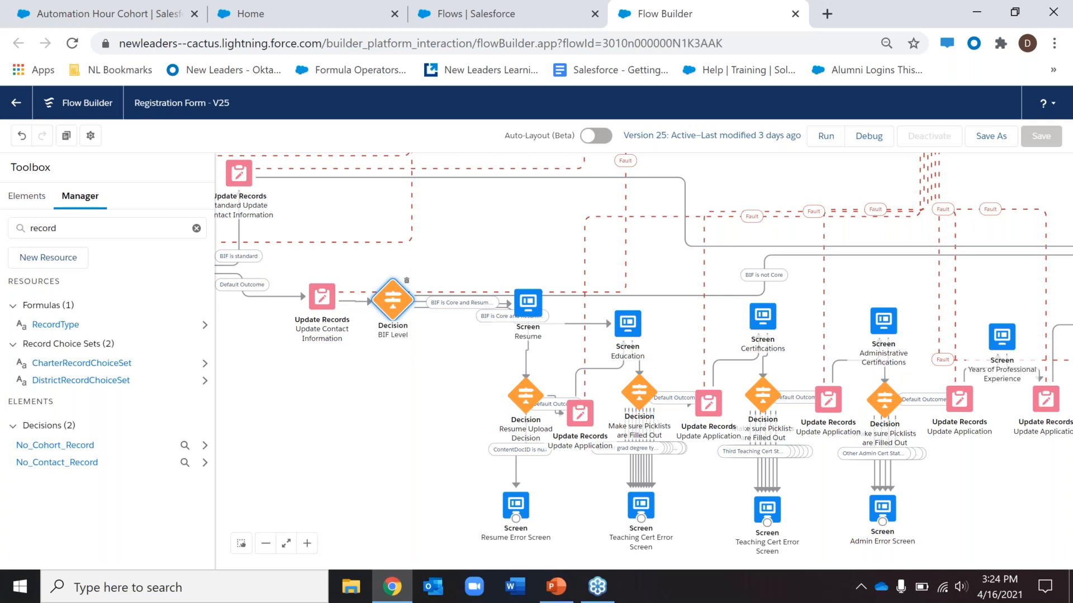
Open the component visibility condition of the "Your resume has been successfully uploaded." text on the Resume screen
{"action": "left_click", "coordinate": [525, 319]}
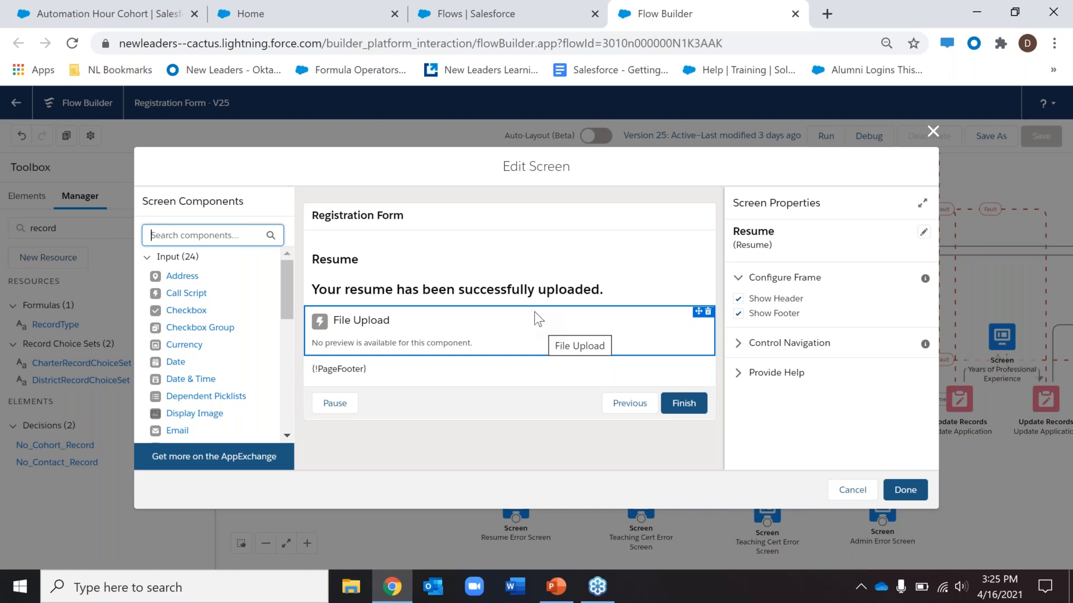
{"action": "left_click", "coordinate": [548, 298]}
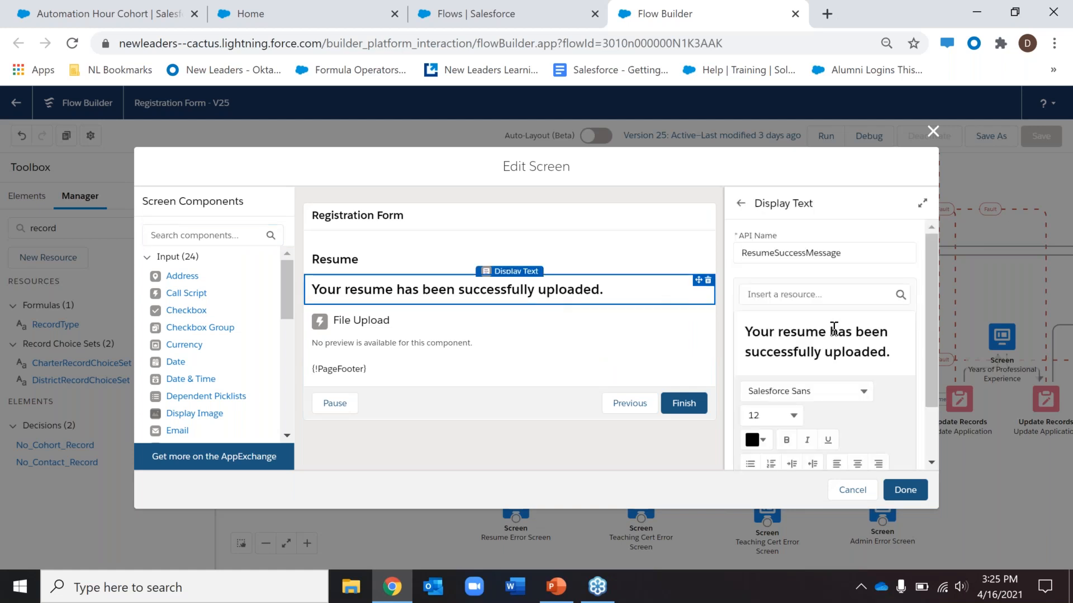
{"action": "scroll", "coordinate": [832, 328], "scroll_direction": "down", "scroll_amount": 2}
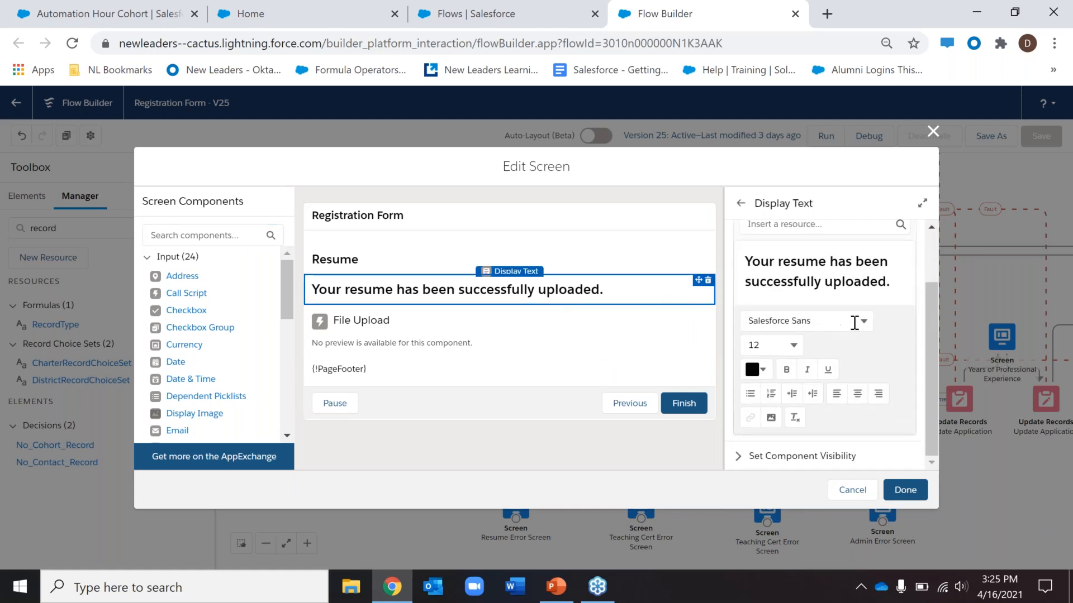
{"action": "left_click", "coordinate": [804, 457]}
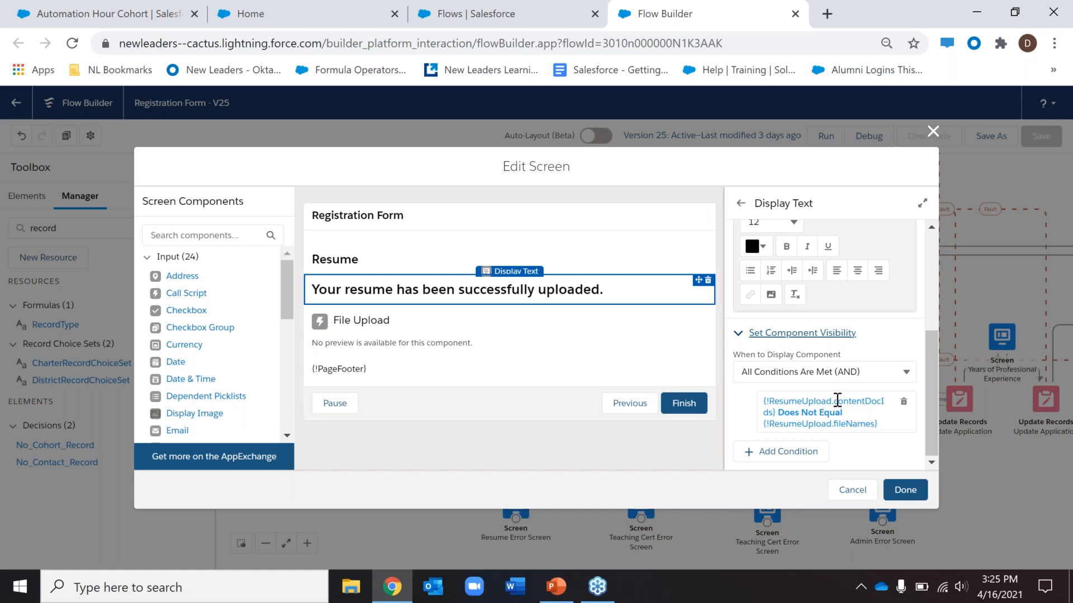
{"action": "left_click_drag", "start_coordinate": [836, 400], "coordinate": [773, 412]}
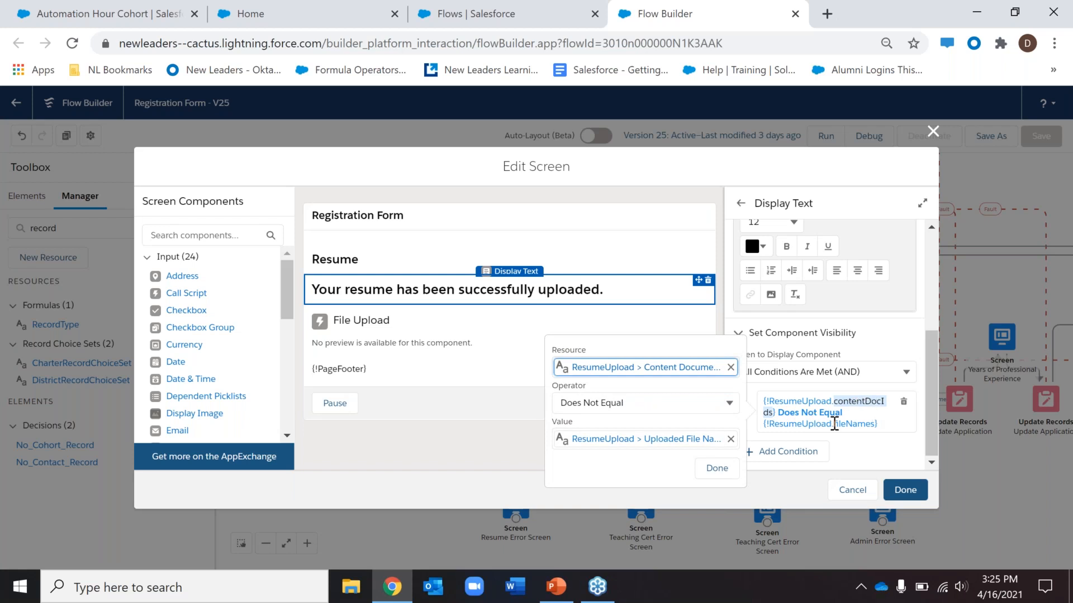
Examine the condition comparing ResumeUpload.contentDocIds with ResumeUpload.fileNames using Does Not Equal, and close the Resume screen editor
{"action": "left_click", "coordinate": [874, 423]}
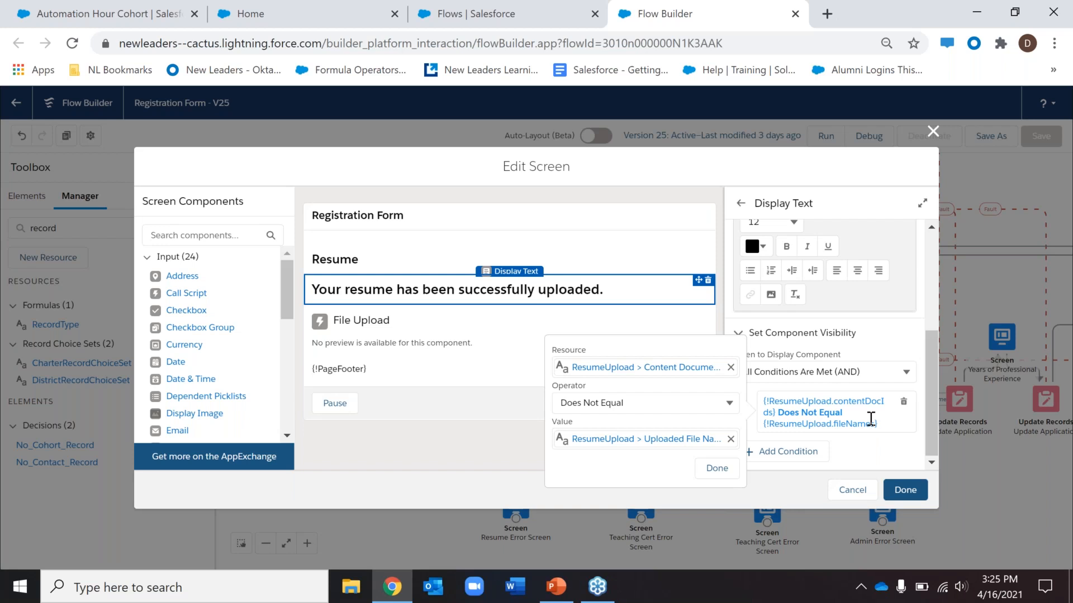
{"action": "mouse_move", "coordinate": [834, 404]}
{"action": "left_mouse_down"}
{"action": "mouse_move", "coordinate": [787, 414]}
{"action": "mouse_move", "coordinate": [835, 403]}
{"action": "left_mouse_up"}
{"action": "left_click", "coordinate": [783, 414]}
{"action": "left_click", "coordinate": [807, 416]}
{"action": "left_click_drag", "start_coordinate": [834, 424], "coordinate": [874, 421]}
{"action": "left_click", "coordinate": [874, 421]}
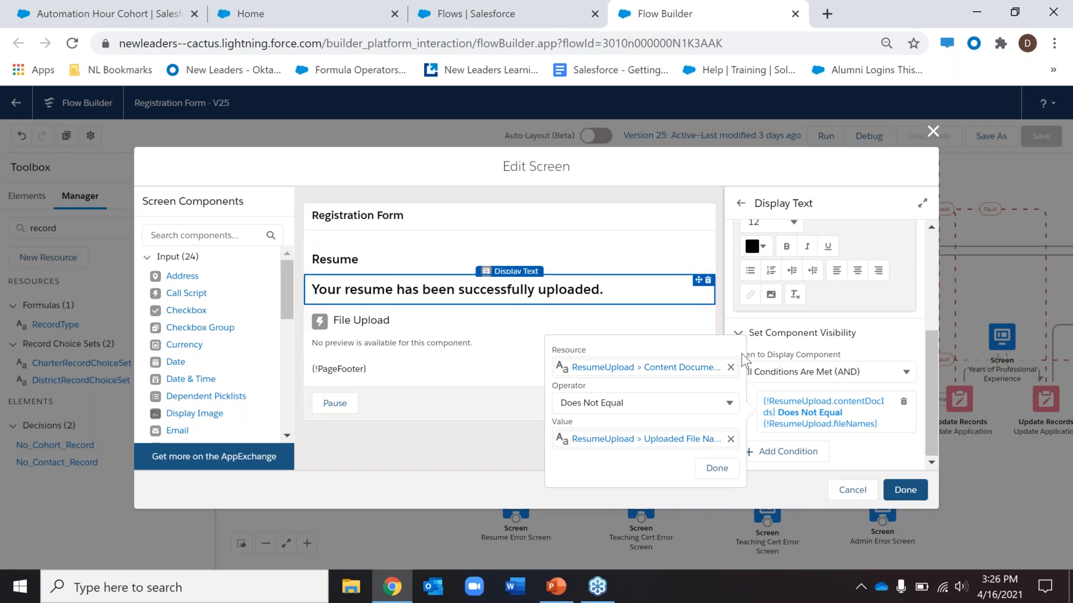
{"action": "left_click", "coordinate": [723, 319]}
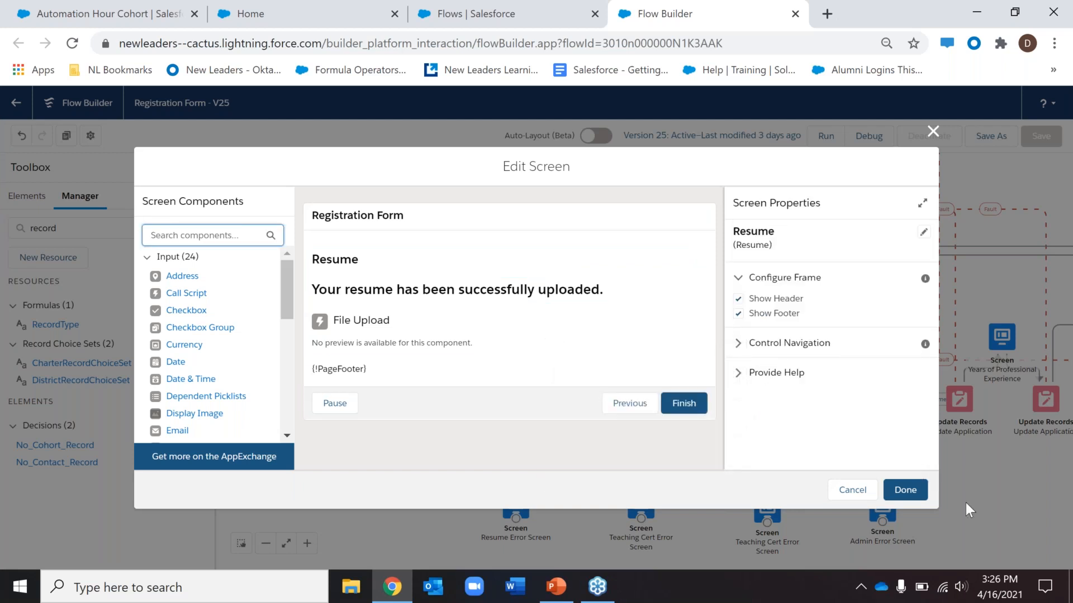
{"action": "left_click", "coordinate": [901, 487]}
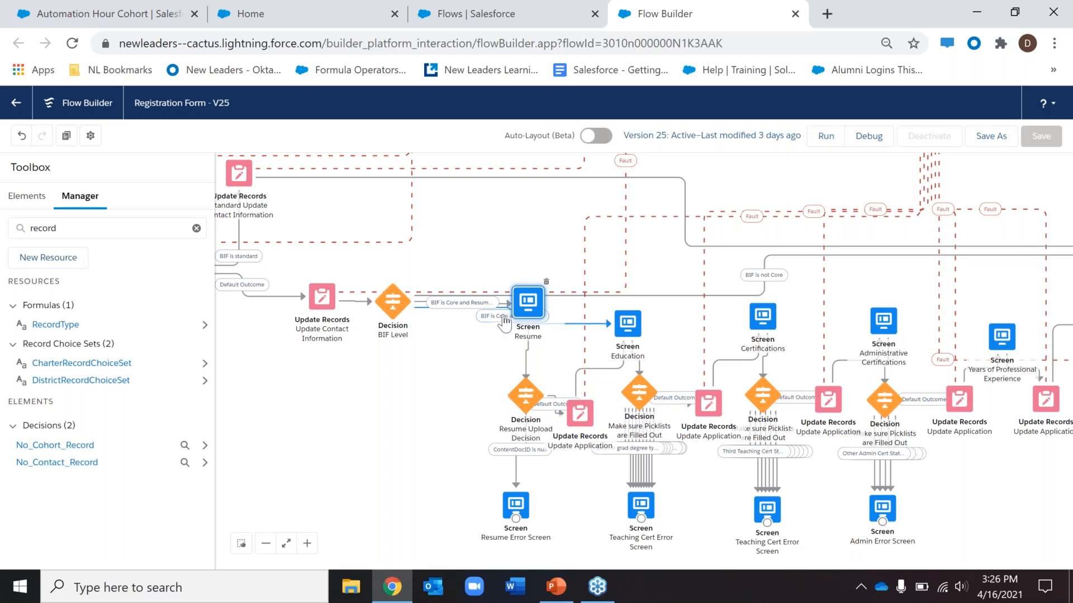
Compare the two BIF is Core outcome paths leading from the BIF Level decision to the Resume and Education screens
{"action": "left_click", "coordinate": [476, 307]}
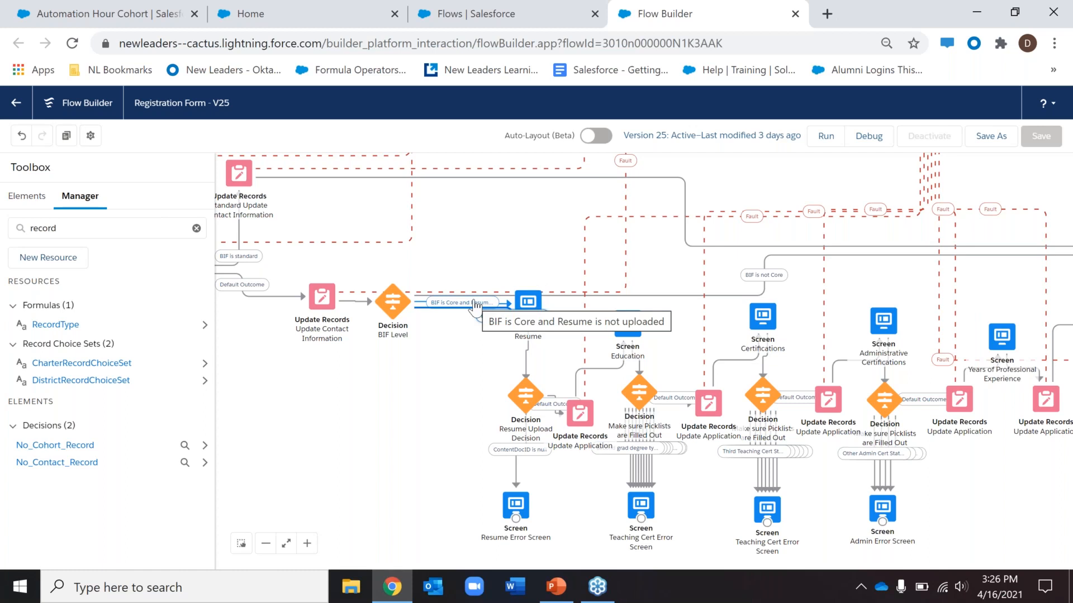
{"action": "left_click", "coordinate": [484, 306]}
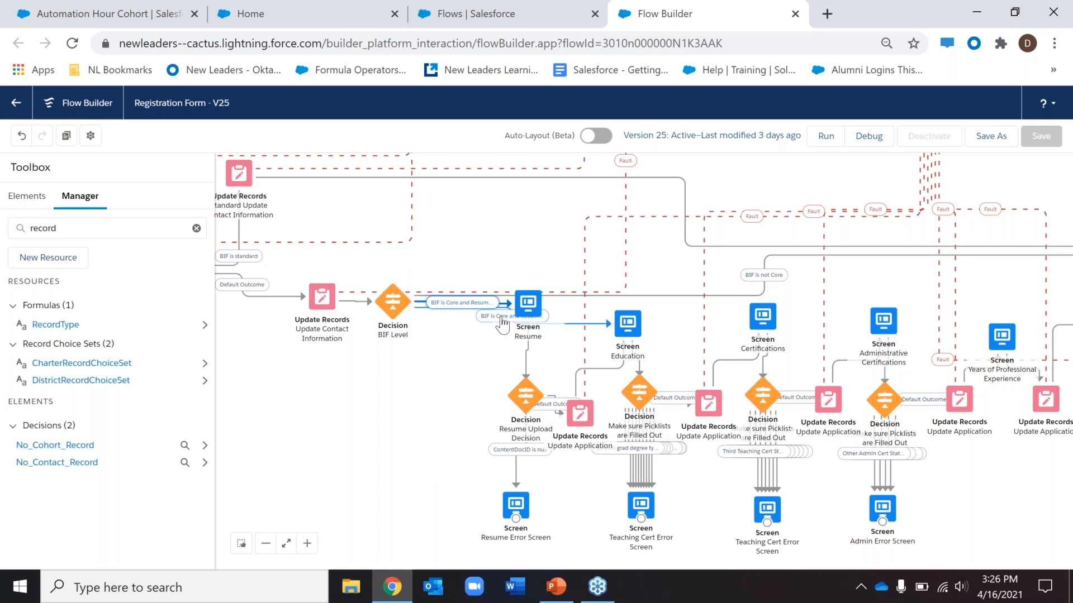
{"action": "left_click", "coordinate": [501, 317]}
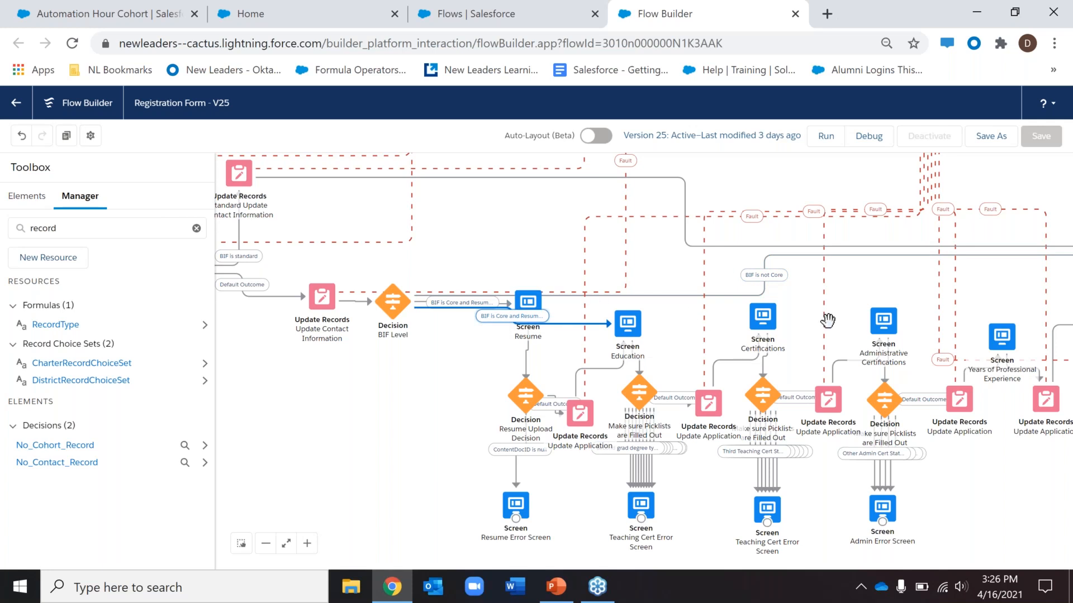
{"action": "left_click", "coordinate": [690, 335]}
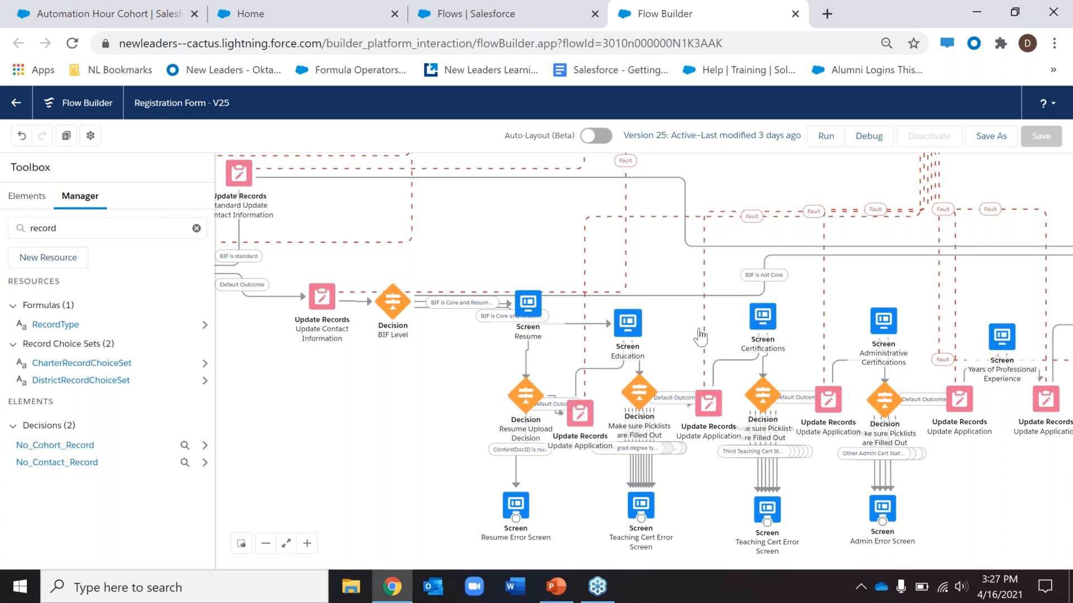
Inspect the State picklist's default value and its UndergradStateChoice and UndergradState choices on the Education screen, and close the editor
{"action": "double_click", "coordinate": [627, 323]}
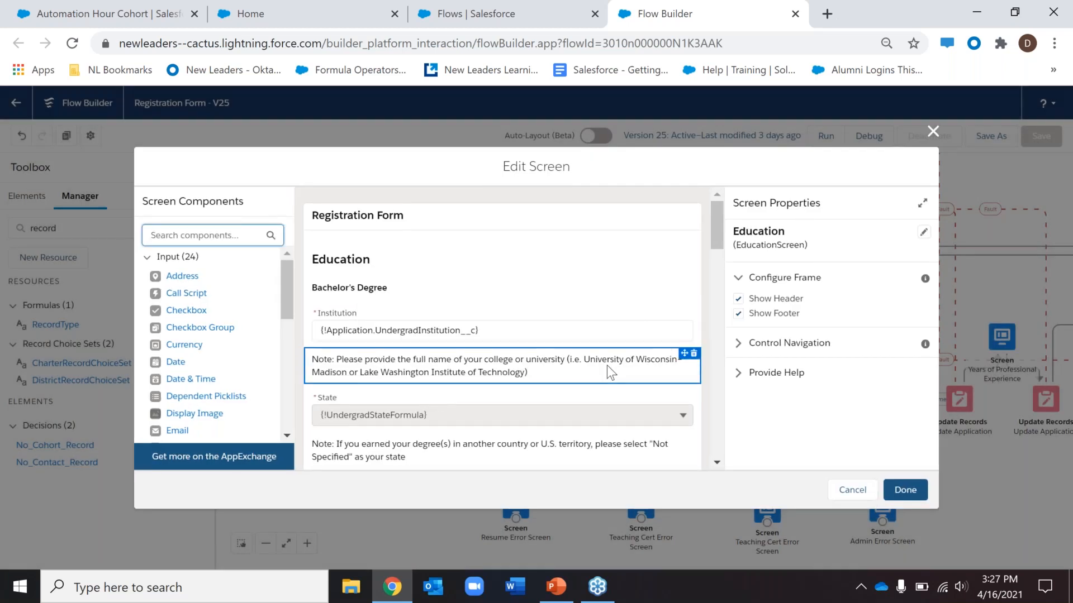
{"action": "scroll", "coordinate": [556, 371], "scroll_direction": "down", "scroll_amount": 1}
{"action": "left_click", "coordinate": [552, 371]}
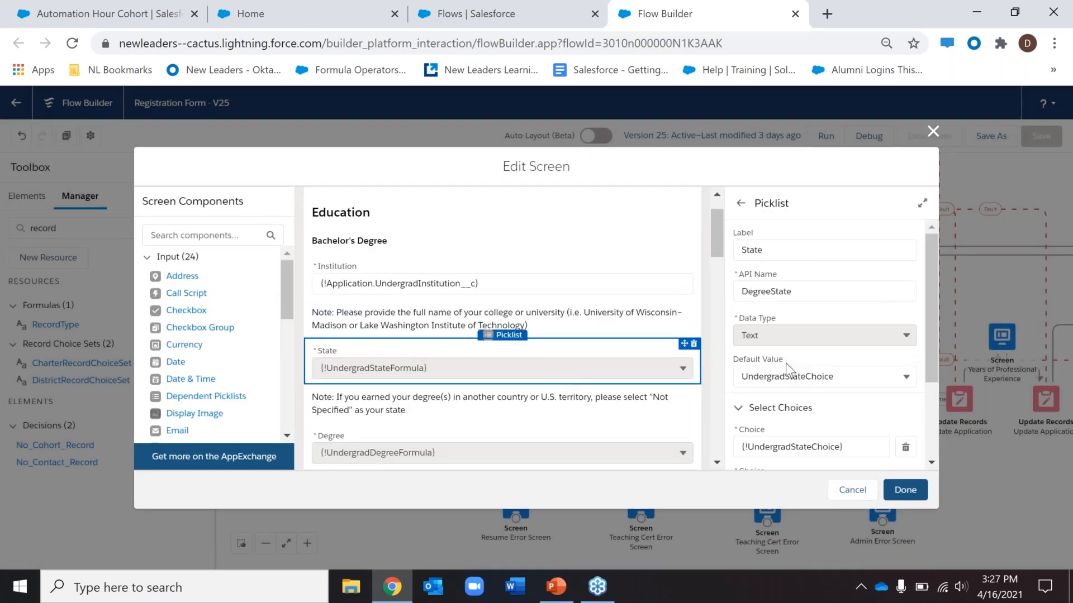
{"action": "scroll", "coordinate": [785, 363], "scroll_direction": "down", "scroll_amount": 1}
{"action": "double_click", "coordinate": [821, 394]}
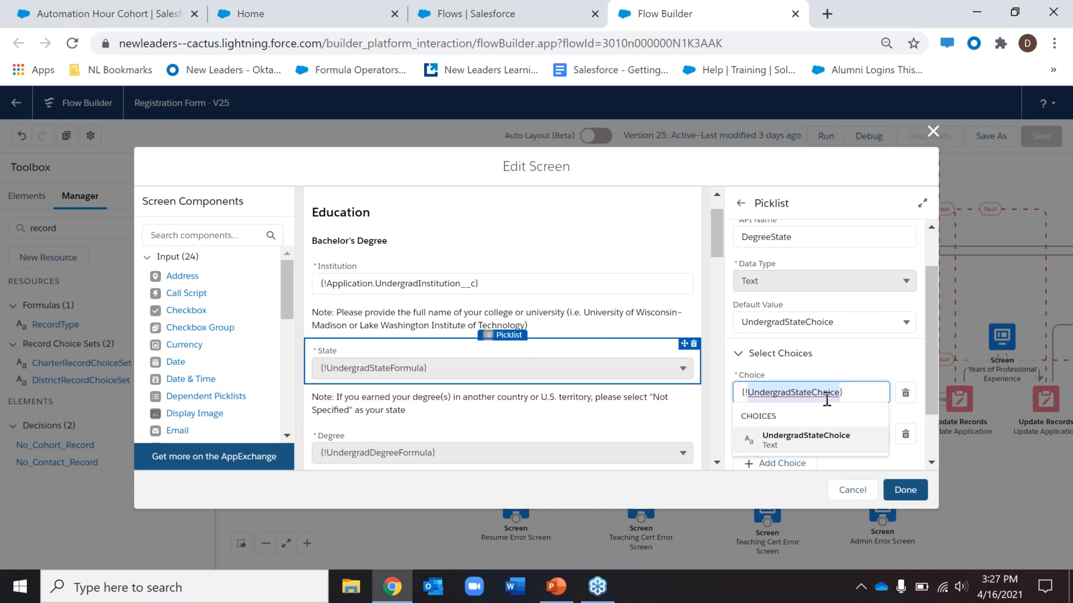
{"action": "left_click", "coordinate": [803, 354]}
{"action": "left_click", "coordinate": [808, 408]}
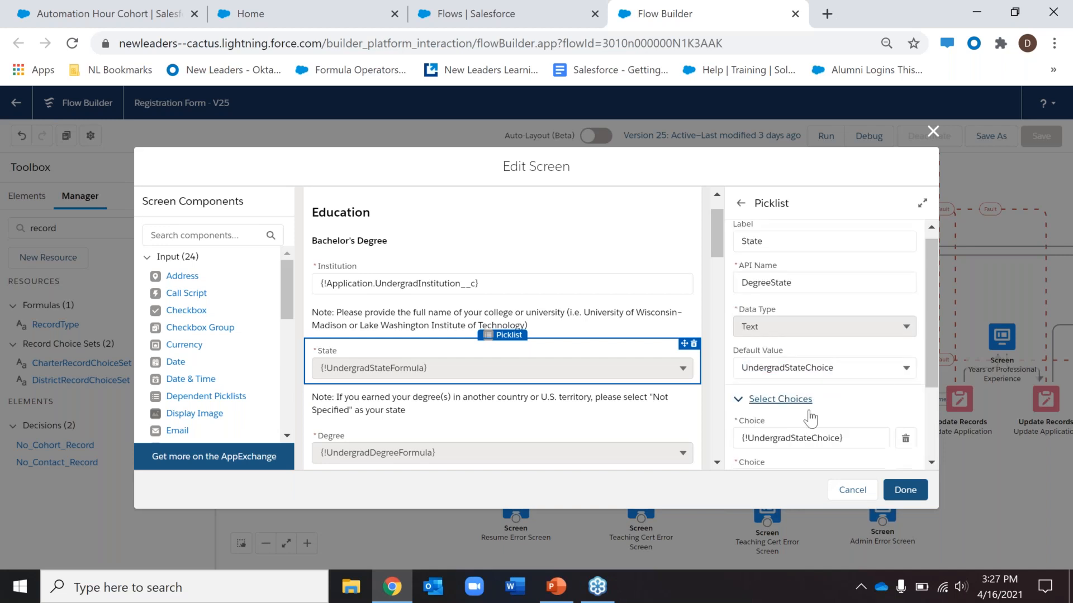
{"action": "scroll", "coordinate": [810, 409], "scroll_direction": "down", "scroll_amount": 2}
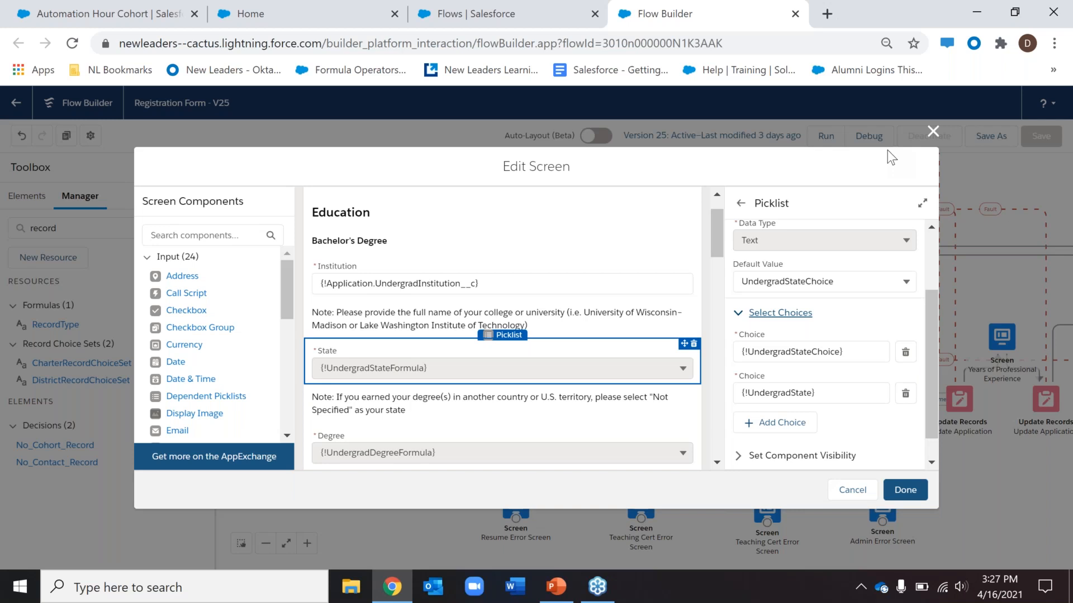
{"action": "left_click", "coordinate": [932, 132]}
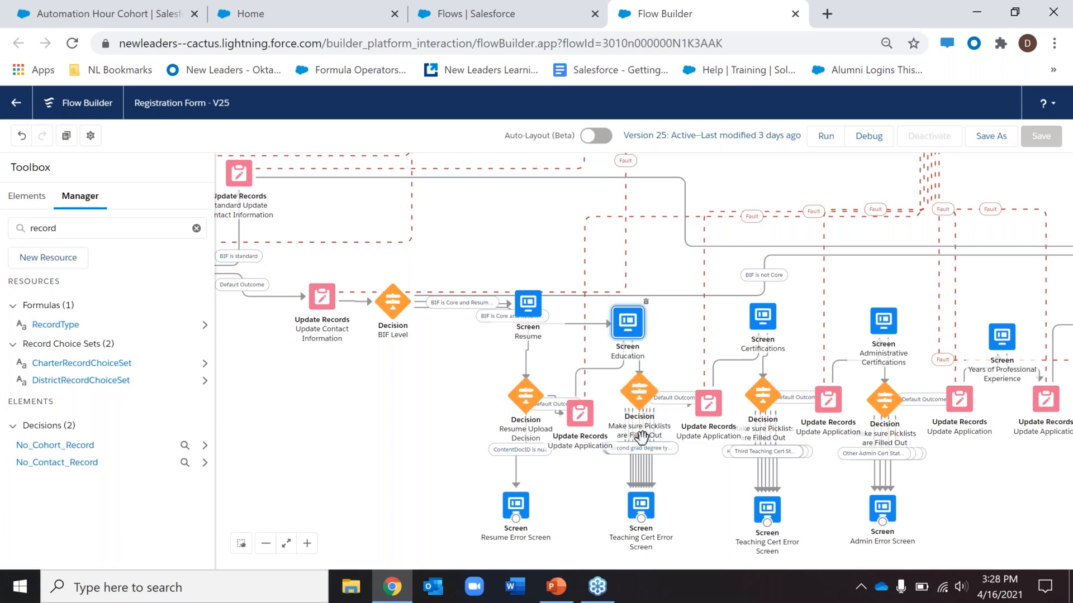
Inspect the component visibility conditions of the graduate degree state error text on the Education path's Teaching Cert Error Screen, and close the editor
{"action": "double_click", "coordinate": [641, 501]}
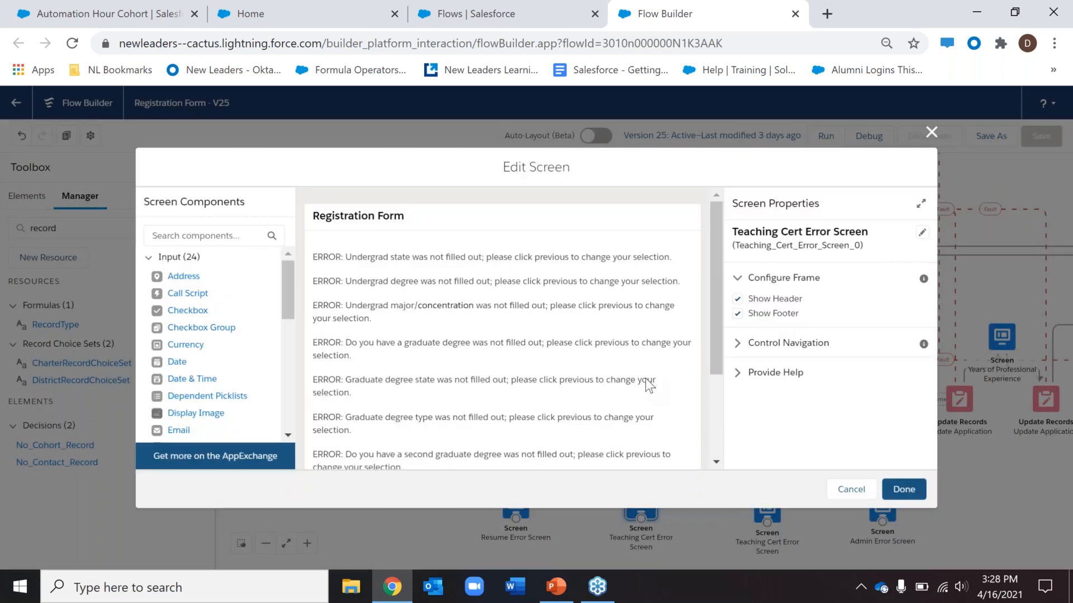
{"action": "left_click", "coordinate": [645, 377]}
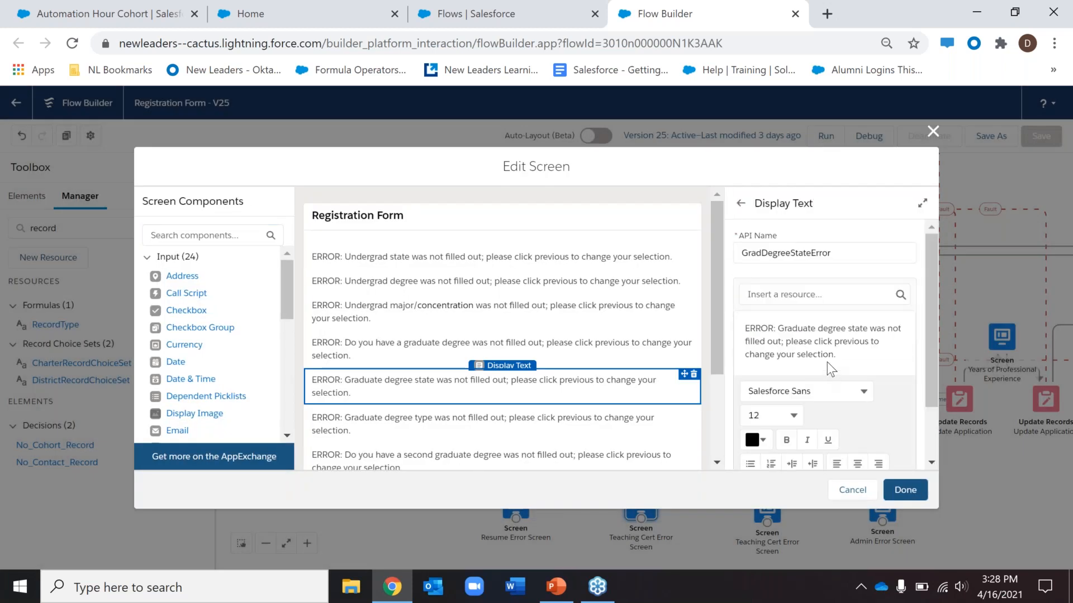
{"action": "scroll", "coordinate": [827, 362], "scroll_direction": "down", "scroll_amount": 3}
{"action": "left_click", "coordinate": [822, 454]}
{"action": "scroll", "coordinate": [829, 443], "scroll_direction": "down", "scroll_amount": 3}
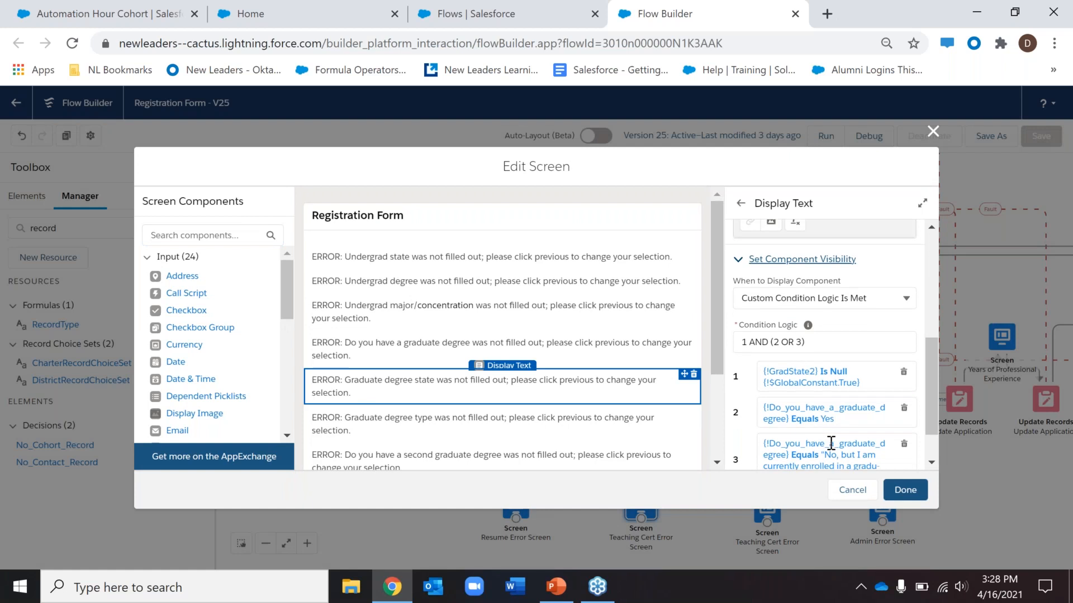
{"action": "left_click", "coordinate": [845, 499]}
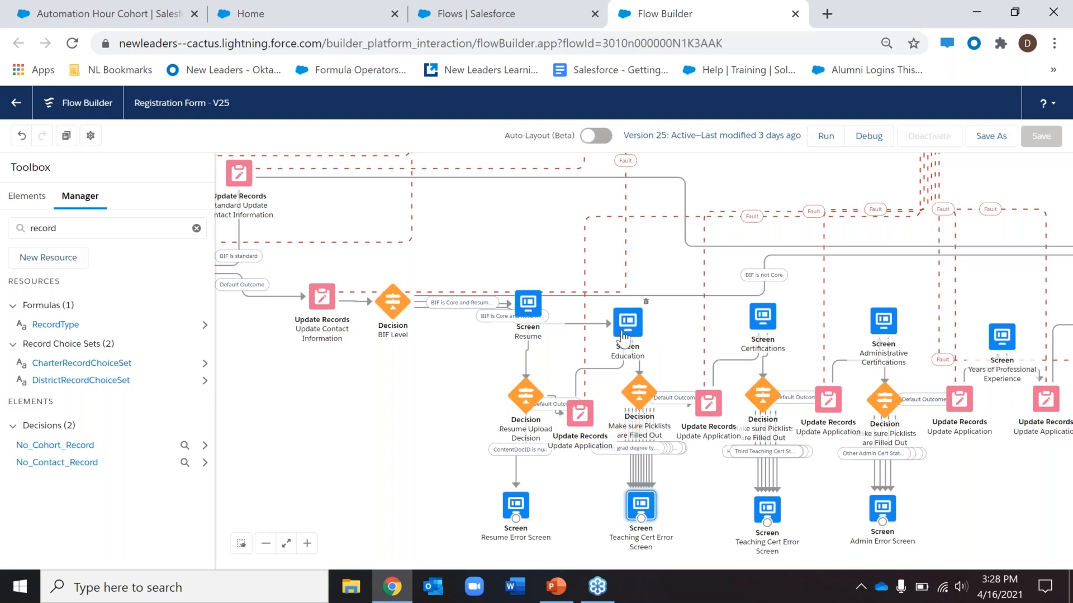
Open the Education screen and inspect the default value and choices of the "Do you have a graduate degree?" picklist
{"action": "double_click", "coordinate": [623, 334]}
{"action": "scroll", "coordinate": [575, 403], "scroll_direction": "down", "scroll_amount": 5}
{"action": "scroll", "coordinate": [574, 403], "scroll_direction": "up", "scroll_amount": 10}
{"action": "scroll", "coordinate": [575, 403], "scroll_direction": "down", "scroll_amount": 8}
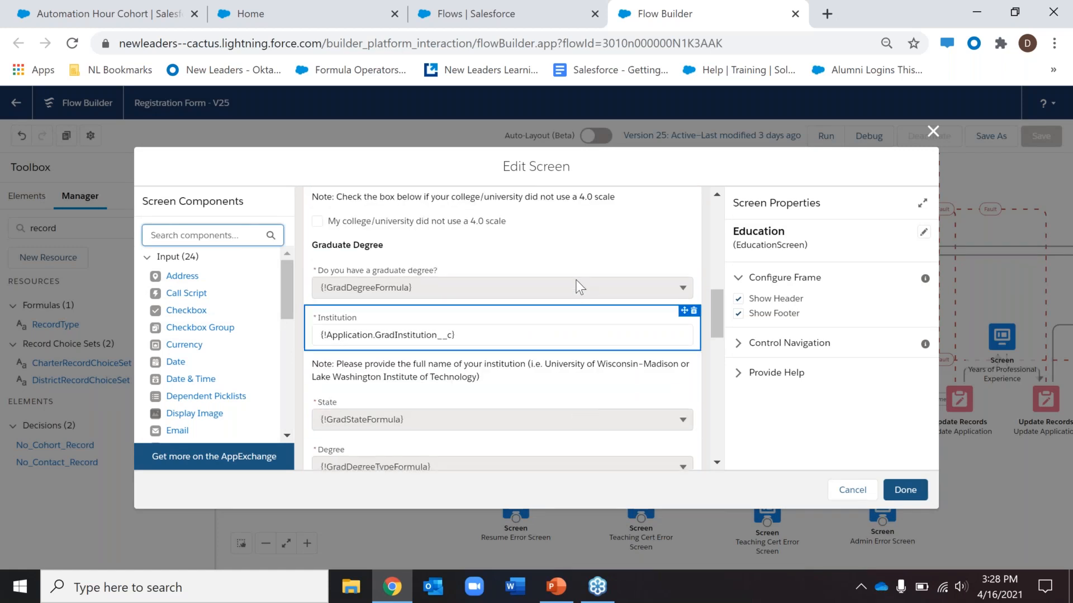
{"action": "left_click", "coordinate": [578, 287]}
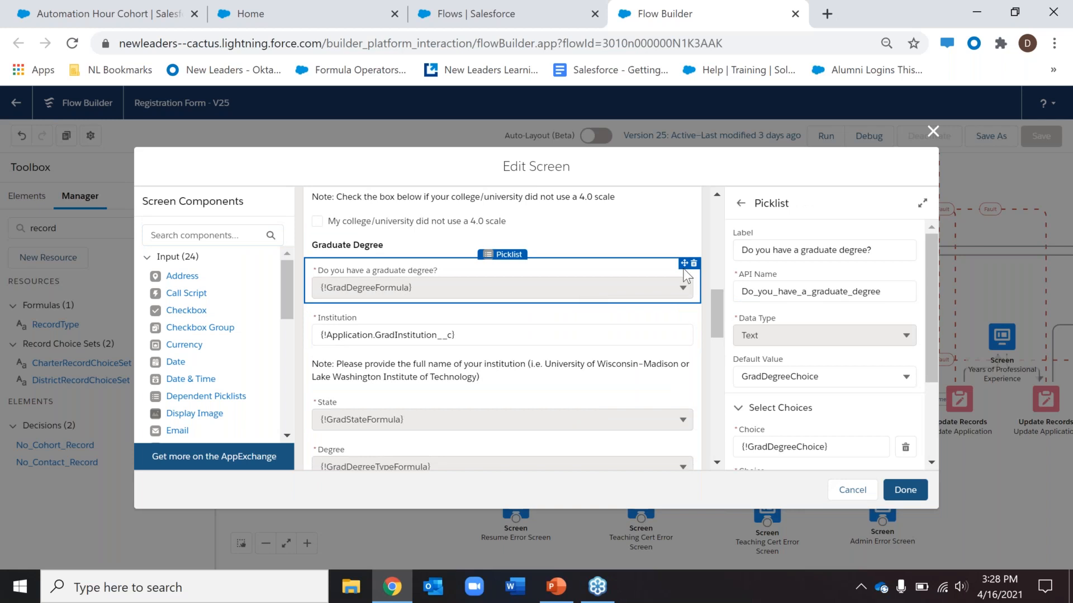
{"action": "scroll", "coordinate": [852, 331], "scroll_direction": "down", "scroll_amount": 2}
{"action": "scroll", "coordinate": [852, 331], "scroll_direction": "up", "scroll_amount": 3}
Examine the component visibility conditions of the graduate Institution text field, and collapse them again
{"action": "left_click", "coordinate": [573, 324]}
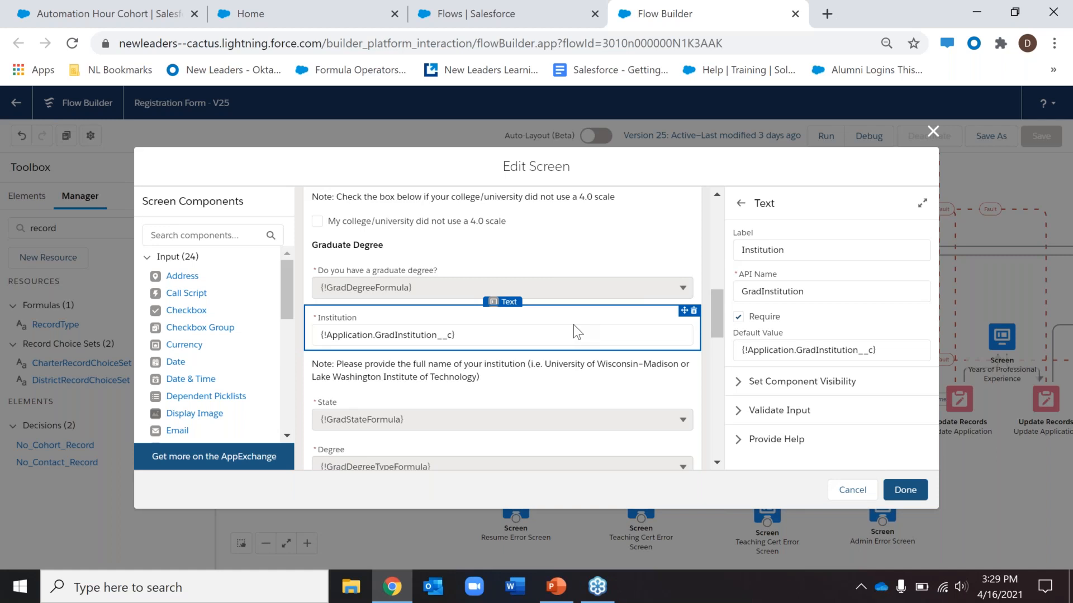
{"action": "left_click", "coordinate": [816, 391]}
{"action": "scroll", "coordinate": [898, 385], "scroll_direction": "down", "scroll_amount": 2}
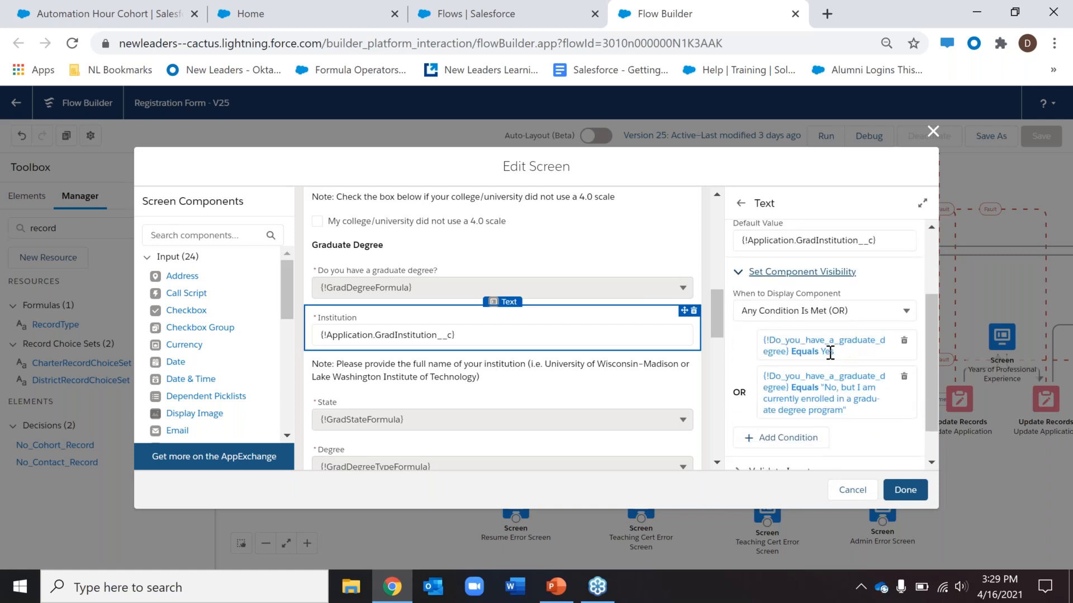
{"action": "left_click", "coordinate": [844, 407]}
{"action": "left_click", "coordinate": [830, 274]}
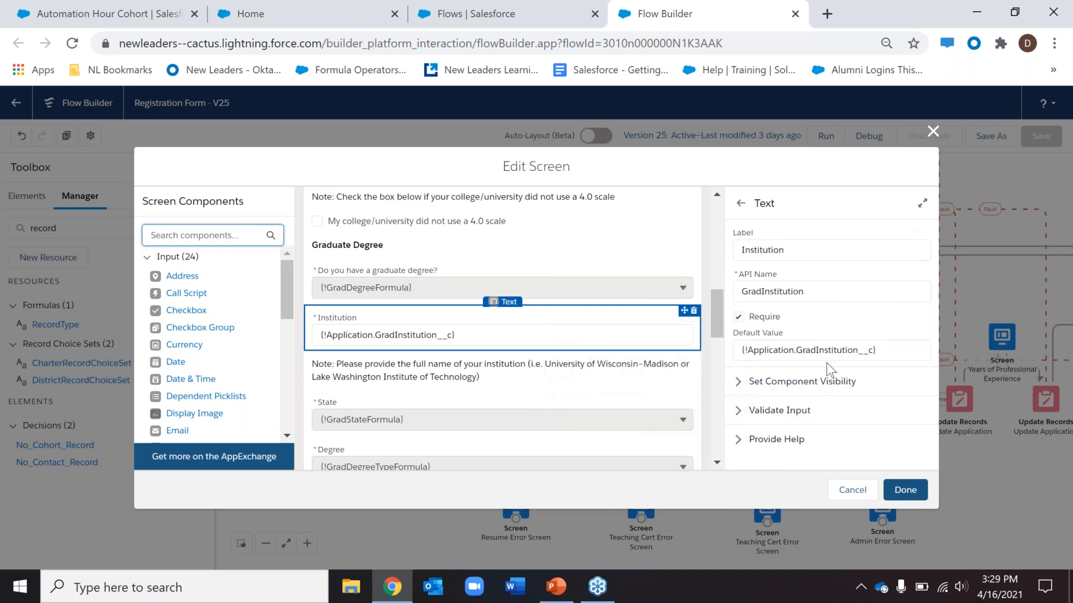
Inspect the Application field reference used as the graduate Institution field's default value, leaving it as it is
{"action": "left_click", "coordinate": [844, 349]}
{"action": "triple_click", "coordinate": [846, 350]}
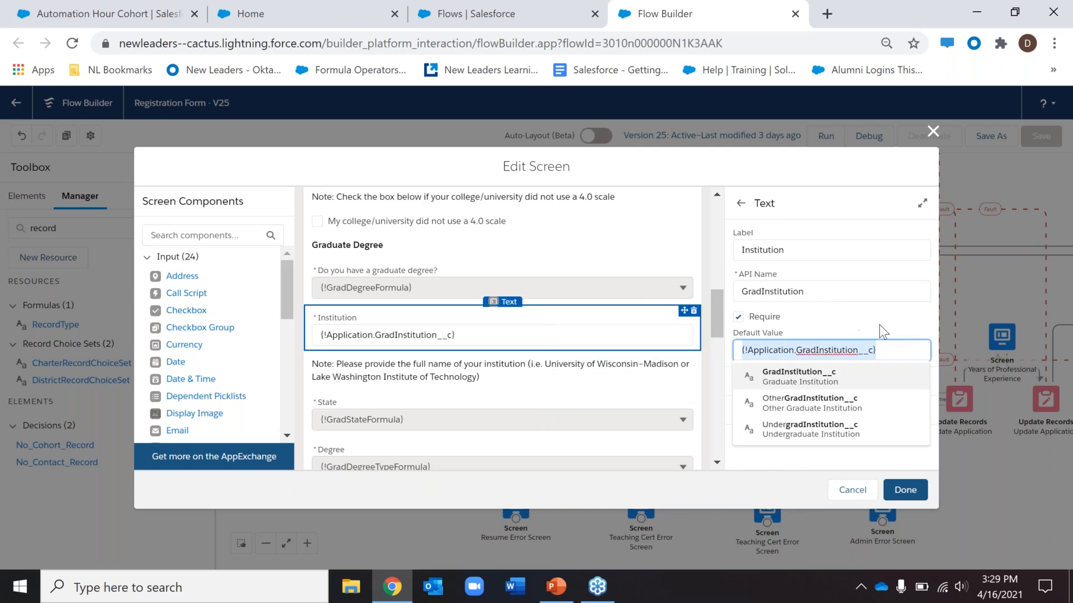
{"action": "left_click", "coordinate": [845, 350]}
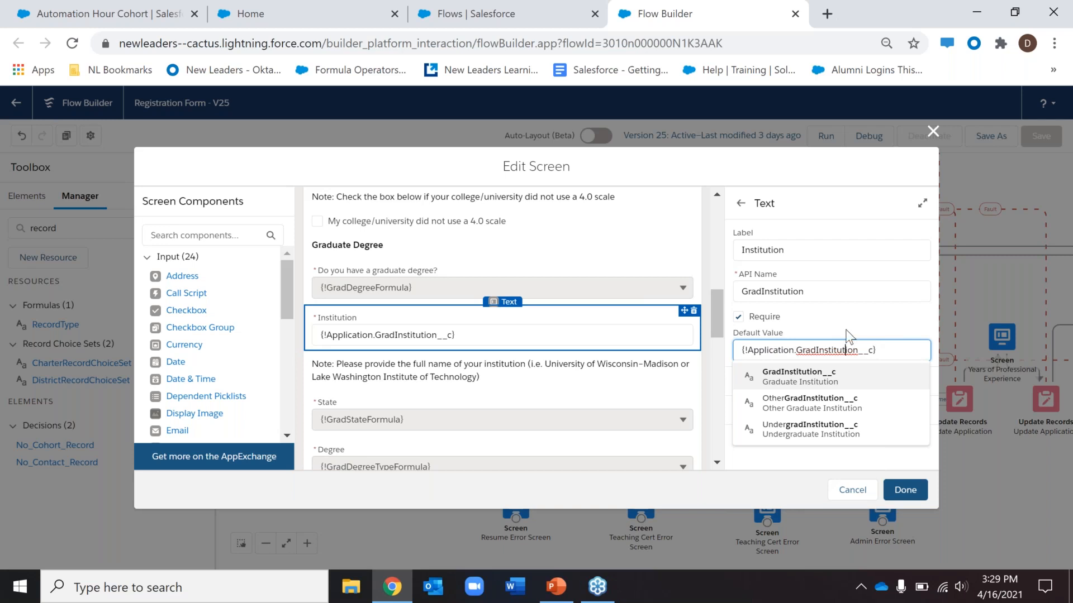
{"action": "left_click", "coordinate": [846, 334]}
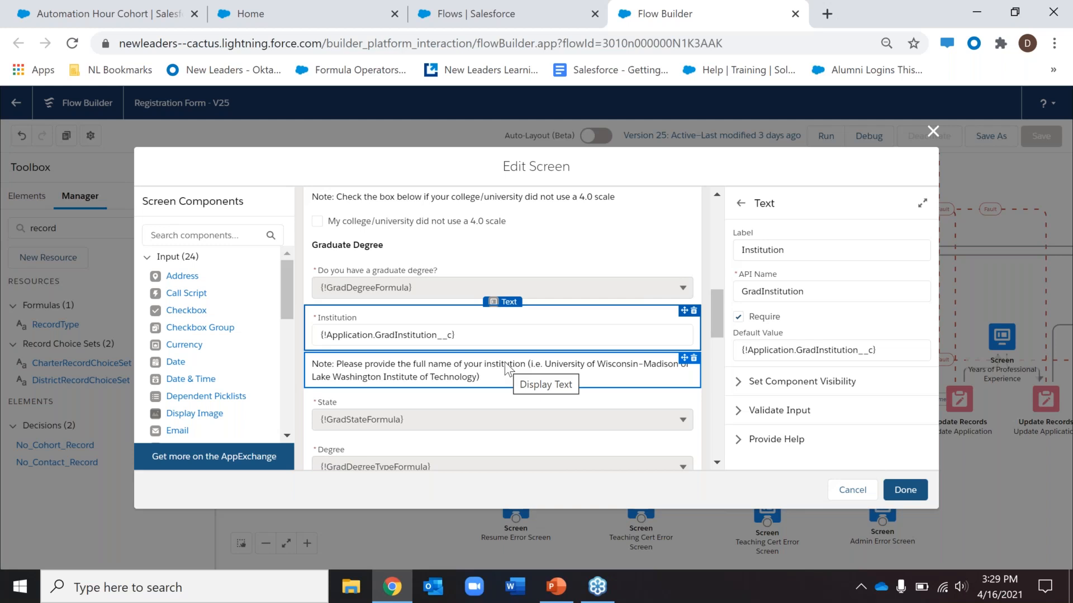
Review the remaining graduate degree fields and the "My graduate institution did not use a 4.0 scale" checkbox properties, and close the Education screen editor
{"action": "scroll", "coordinate": [504, 363], "scroll_direction": "down", "scroll_amount": 1}
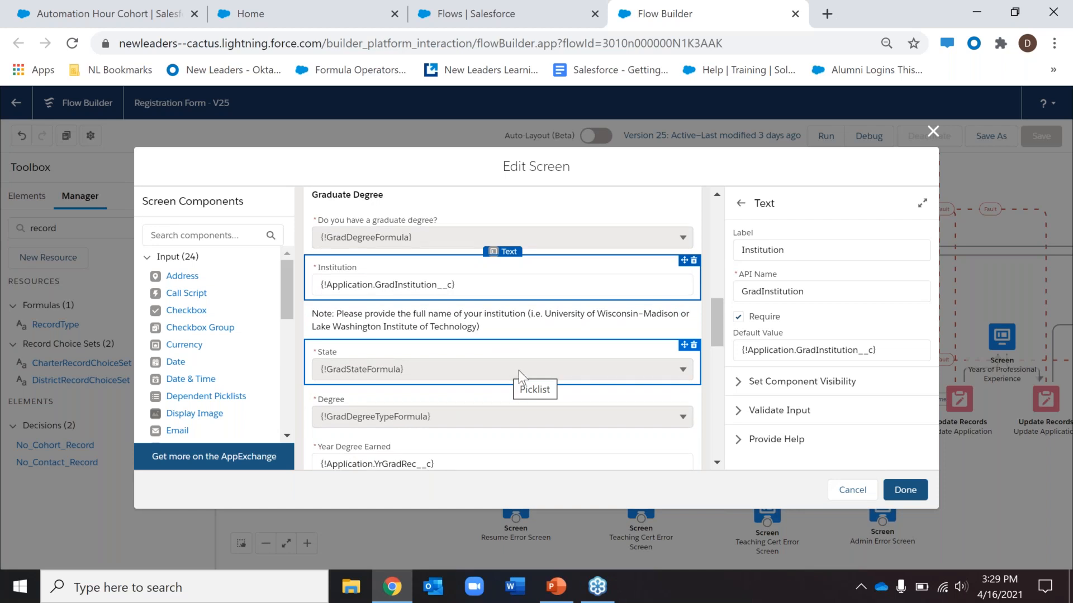
{"action": "scroll", "coordinate": [526, 378], "scroll_direction": "down", "scroll_amount": 1}
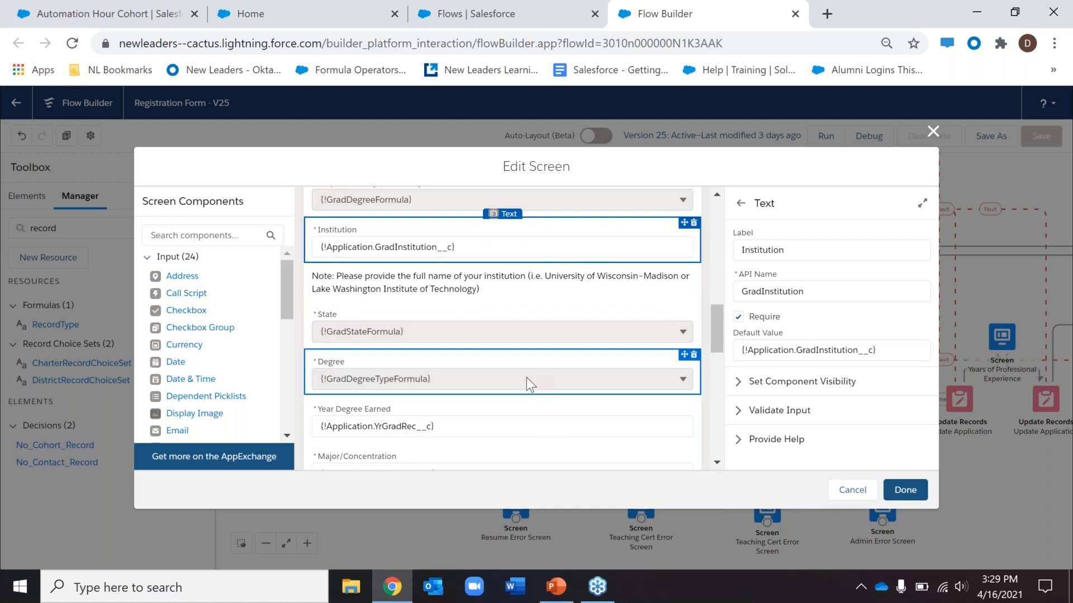
{"action": "scroll", "coordinate": [527, 377], "scroll_direction": "down", "scroll_amount": 2}
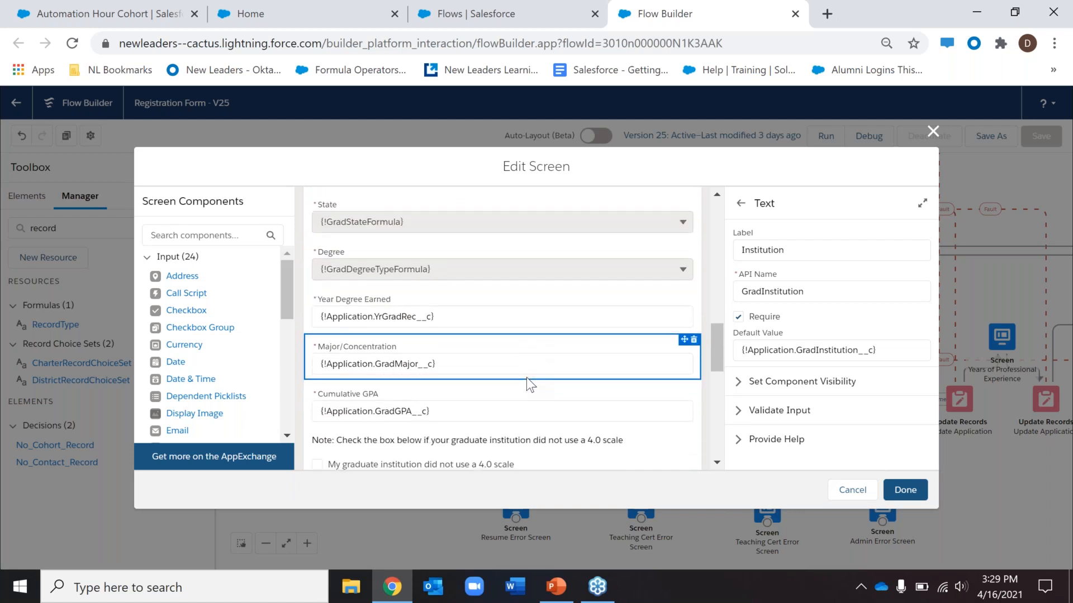
{"action": "scroll", "coordinate": [527, 384], "scroll_direction": "down", "scroll_amount": 1}
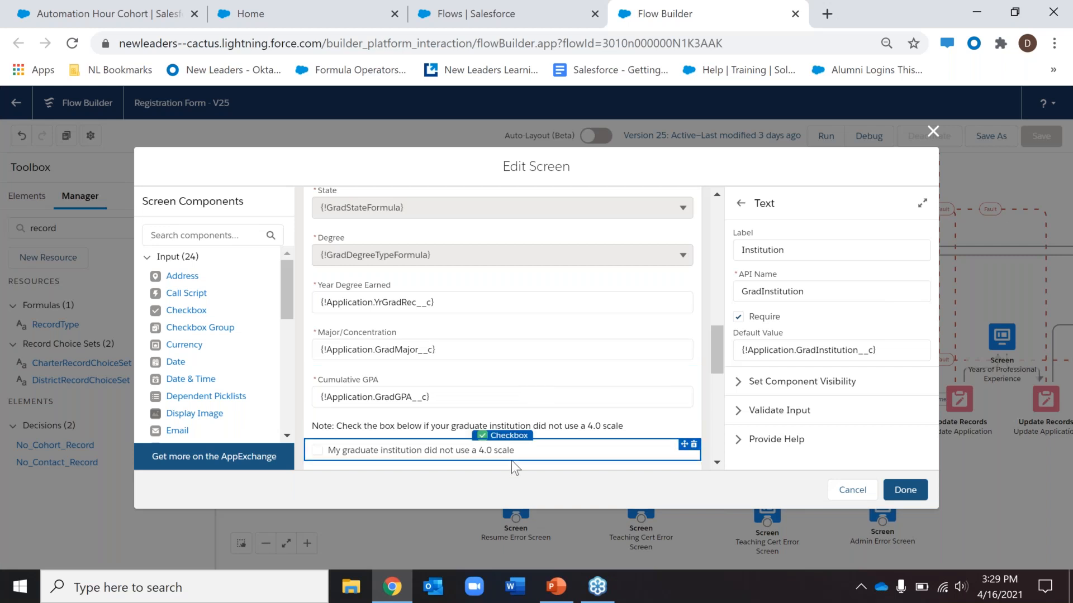
{"action": "left_click", "coordinate": [538, 449]}
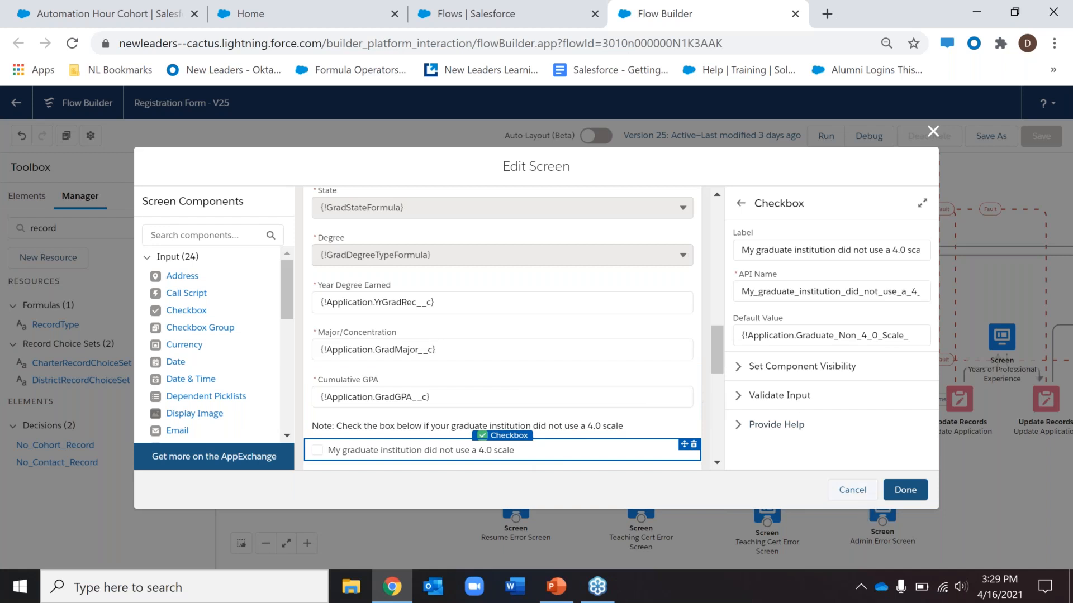
{"action": "left_click", "coordinate": [860, 496]}
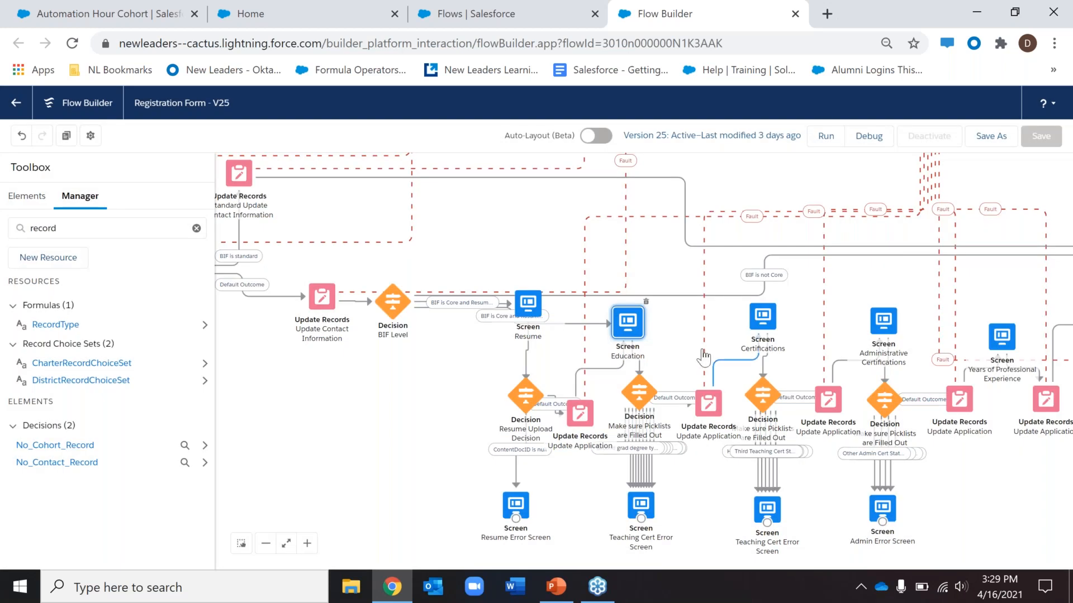
Trace the fault paths from the Update Application elements to the ErrorScreen, read its error text, and close the editor
{"action": "left_click", "coordinate": [713, 366]}
{"action": "left_click", "coordinate": [713, 401]}
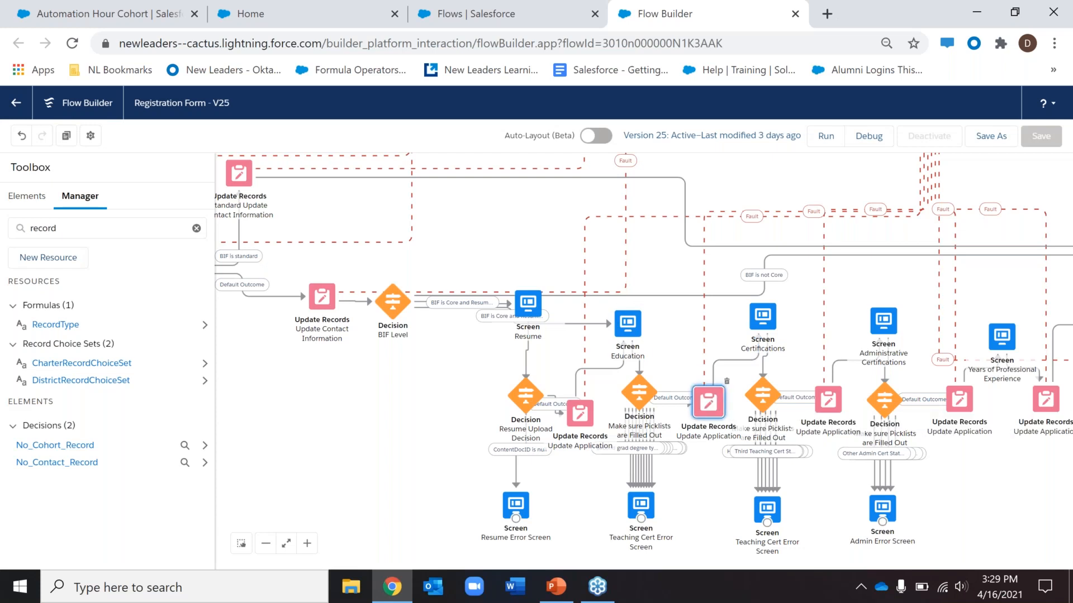
{"action": "left_click", "coordinate": [599, 333]}
{"action": "left_click_drag", "start_coordinate": [692, 332], "coordinate": [502, 331]}
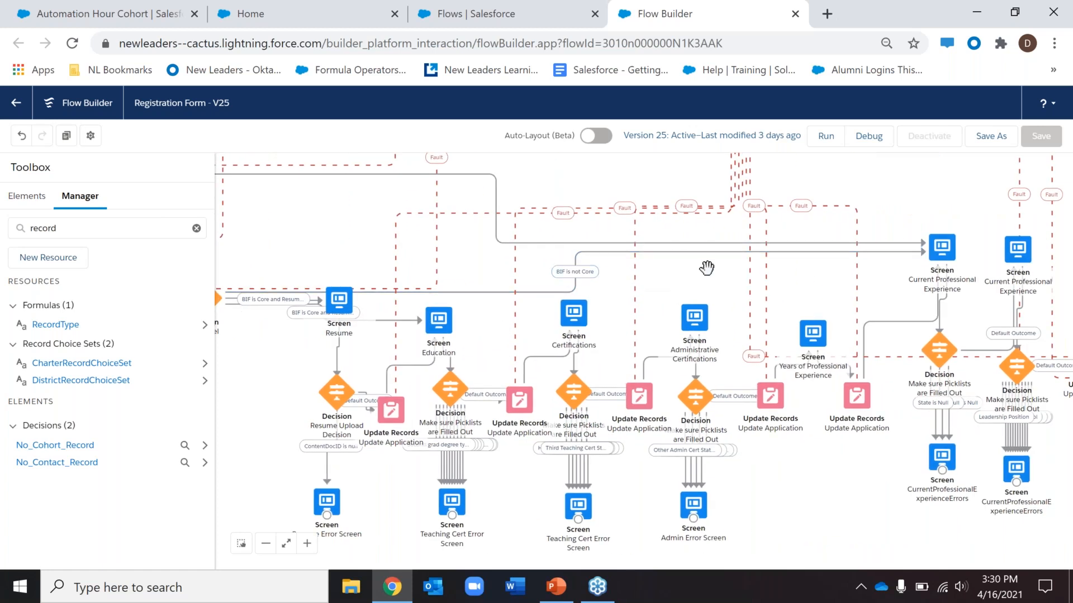
{"action": "left_click_drag", "start_coordinate": [707, 268], "coordinate": [695, 325]}
{"action": "left_click_drag", "start_coordinate": [764, 207], "coordinate": [765, 320]}
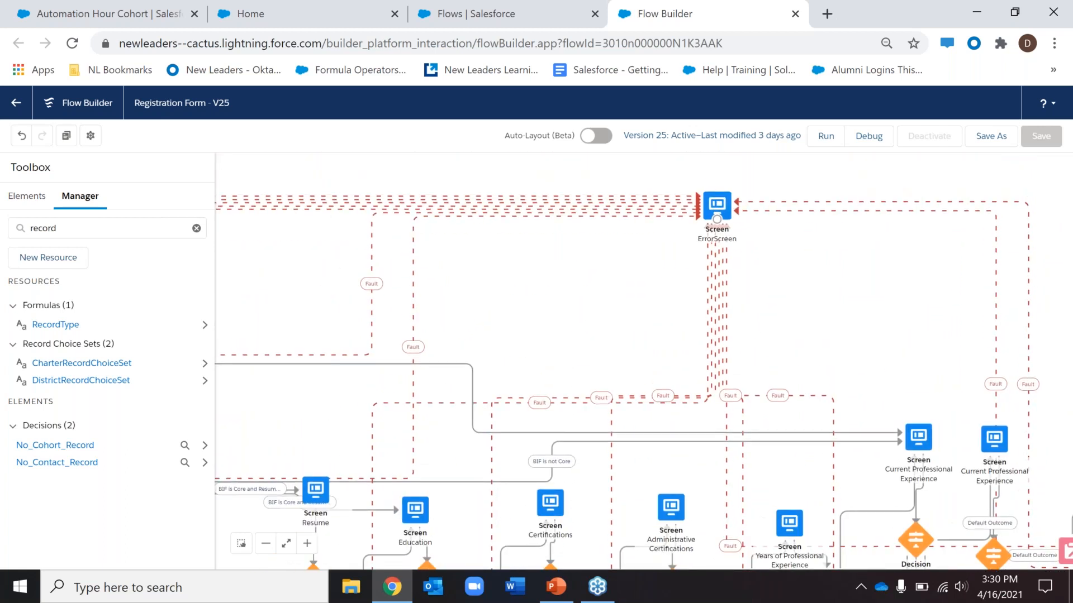
{"action": "left_click", "coordinate": [717, 205]}
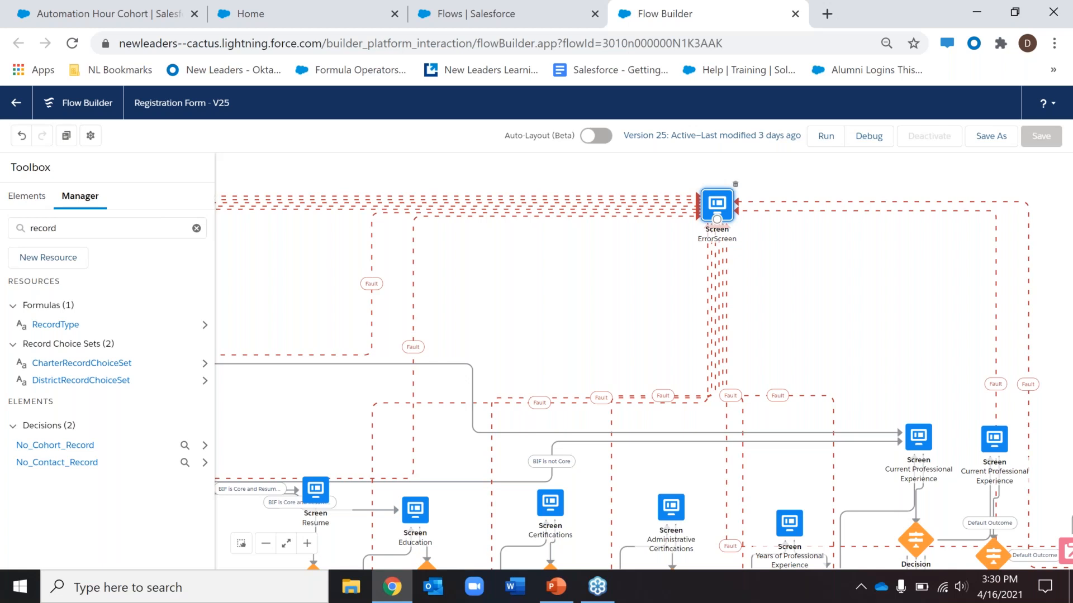
{"action": "double_click", "coordinate": [718, 204]}
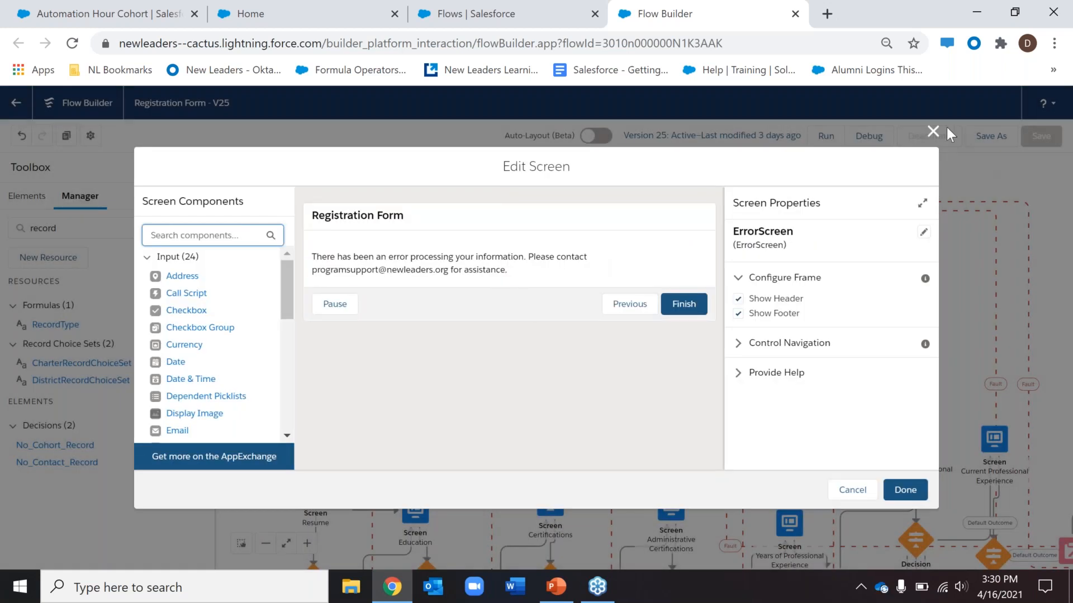
{"action": "left_click", "coordinate": [933, 132]}
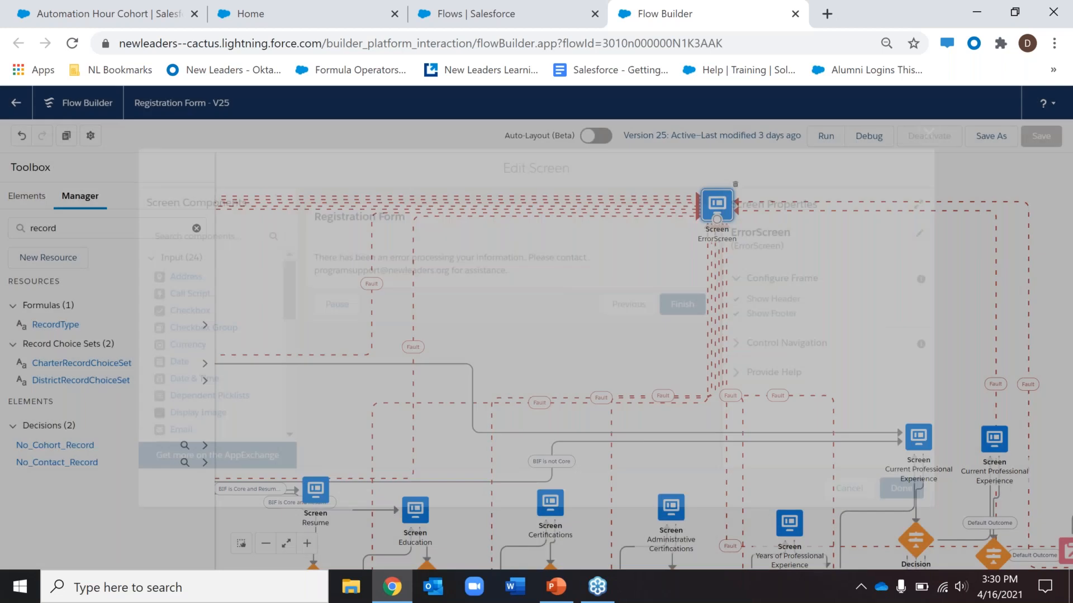
Open the Certifications screen and examine the input validation error message of the first Title of Certificate field
{"action": "left_click_drag", "start_coordinate": [801, 328], "coordinate": [842, 226]}
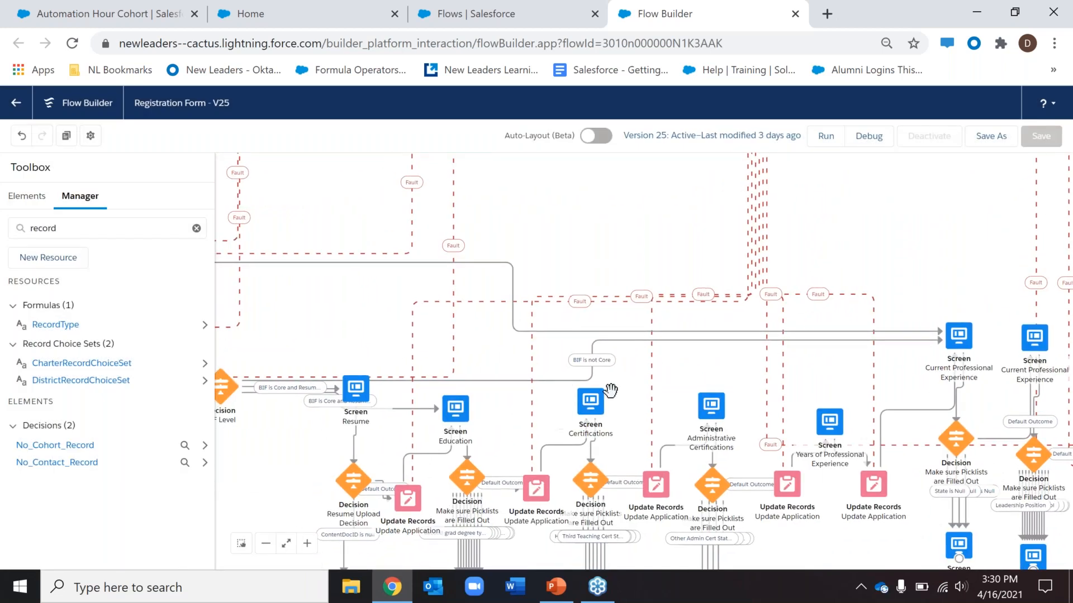
{"action": "double_click", "coordinate": [594, 411]}
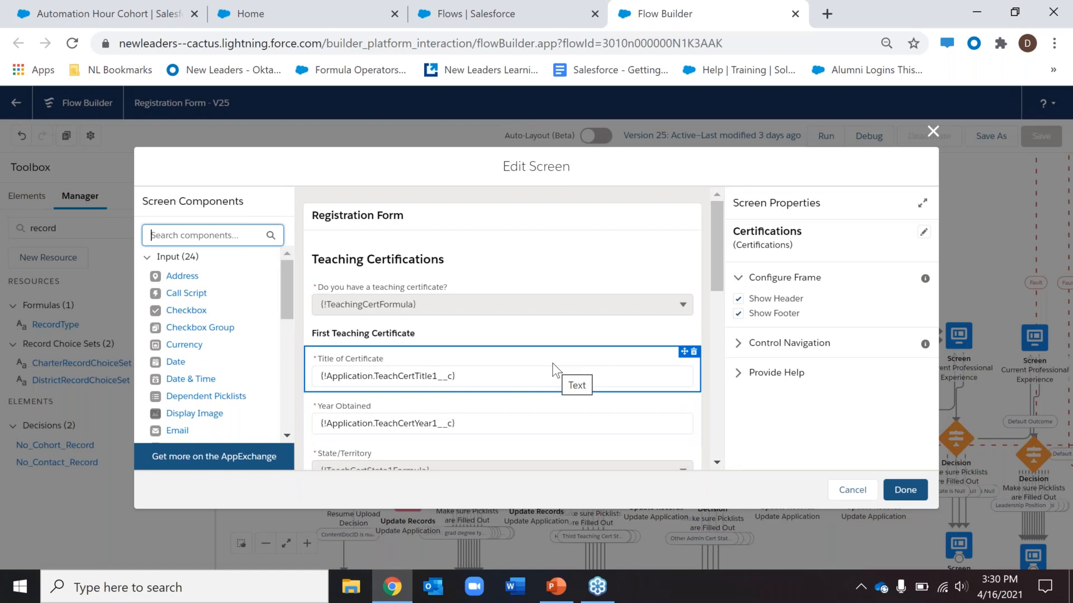
{"action": "left_click", "coordinate": [553, 368]}
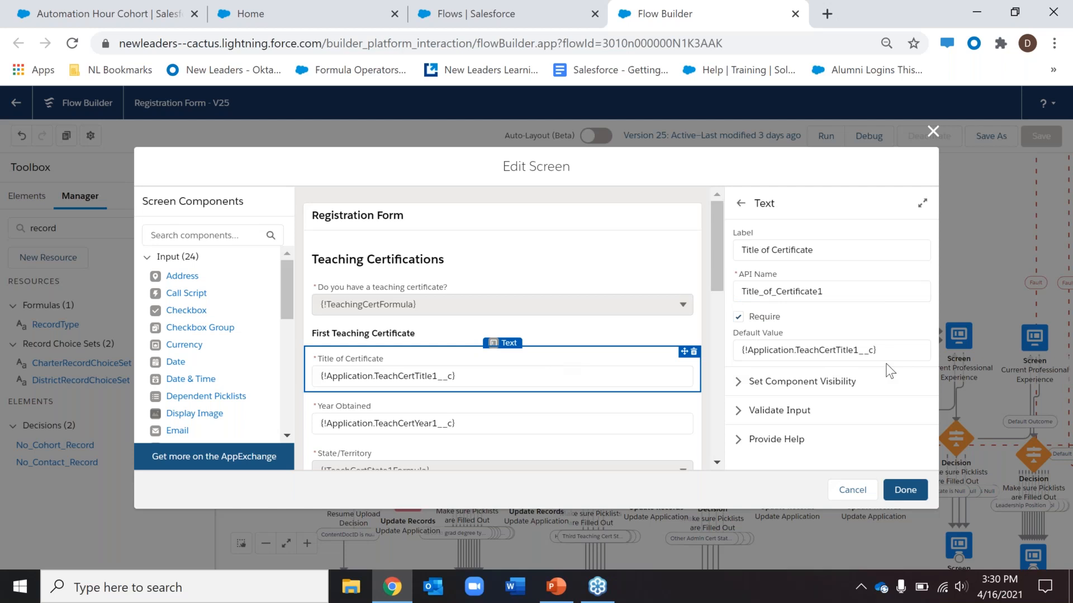
{"action": "scroll", "coordinate": [522, 374], "scroll_direction": "down", "scroll_amount": 1}
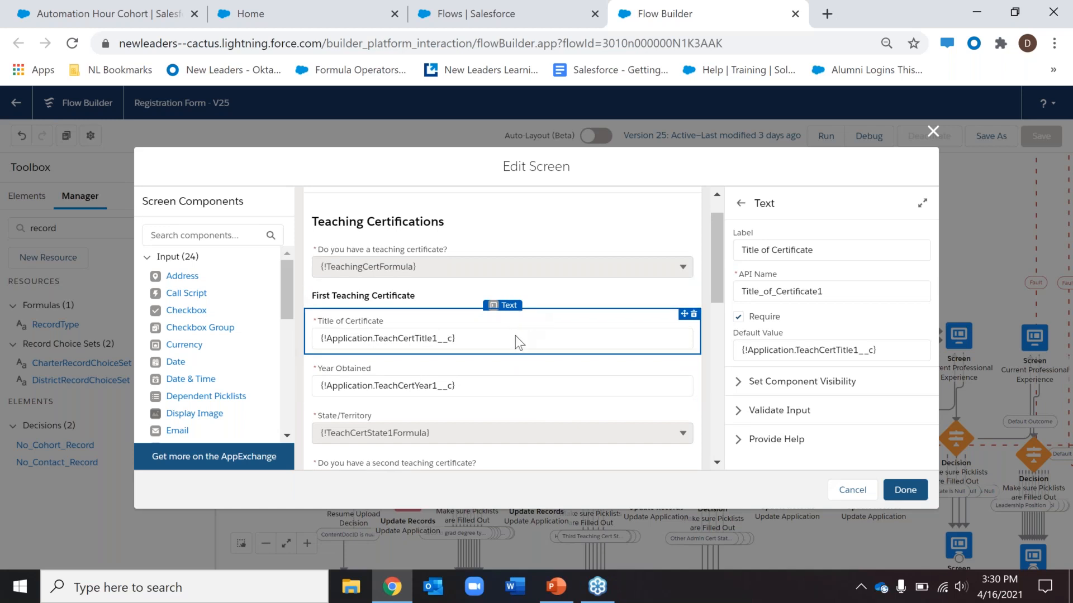
{"action": "left_click", "coordinate": [777, 409]}
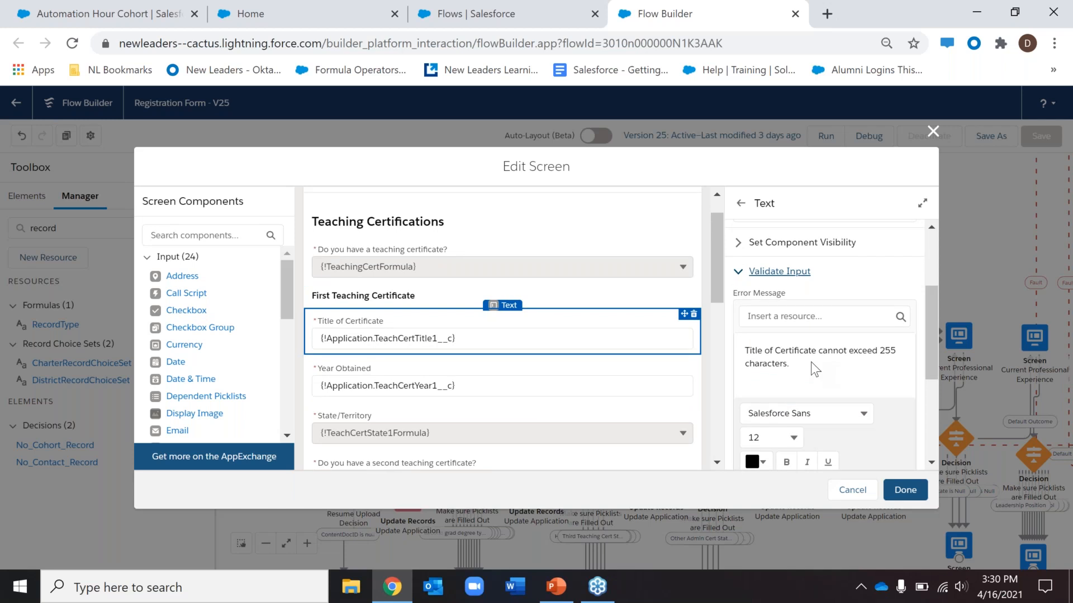
{"action": "scroll", "coordinate": [811, 363], "scroll_direction": "down", "scroll_amount": 1}
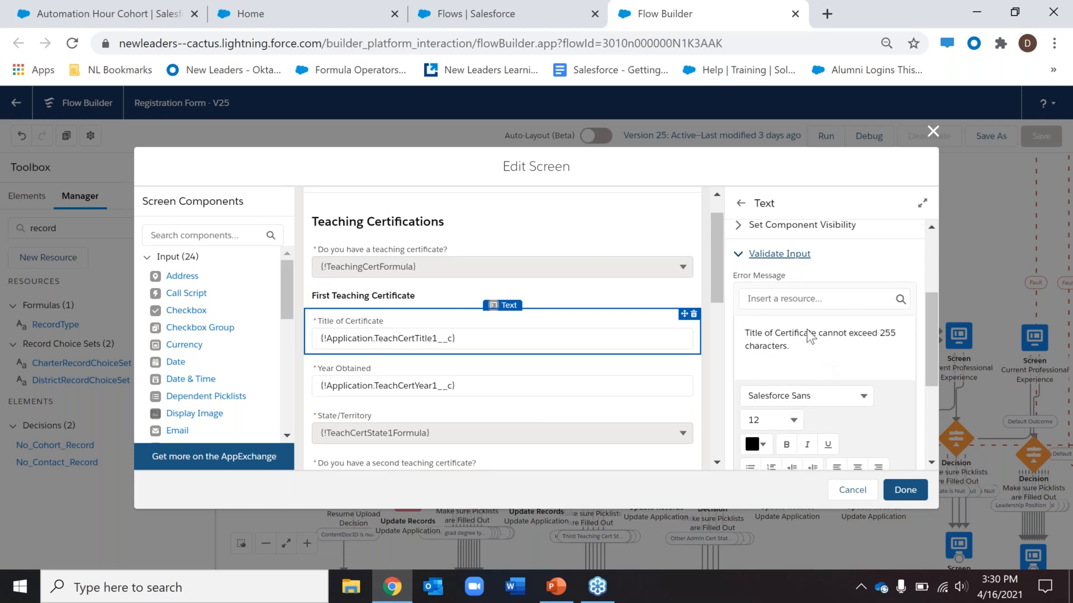
Examine the validation formula limiting the Title of Certificate length alongside its error message, and close the Certifications screen editor
{"action": "scroll", "coordinate": [816, 357], "scroll_direction": "down", "scroll_amount": 3}
{"action": "left_click", "coordinate": [832, 406]}
{"action": "left_click_drag", "start_coordinate": [849, 396], "coordinate": [757, 396]}
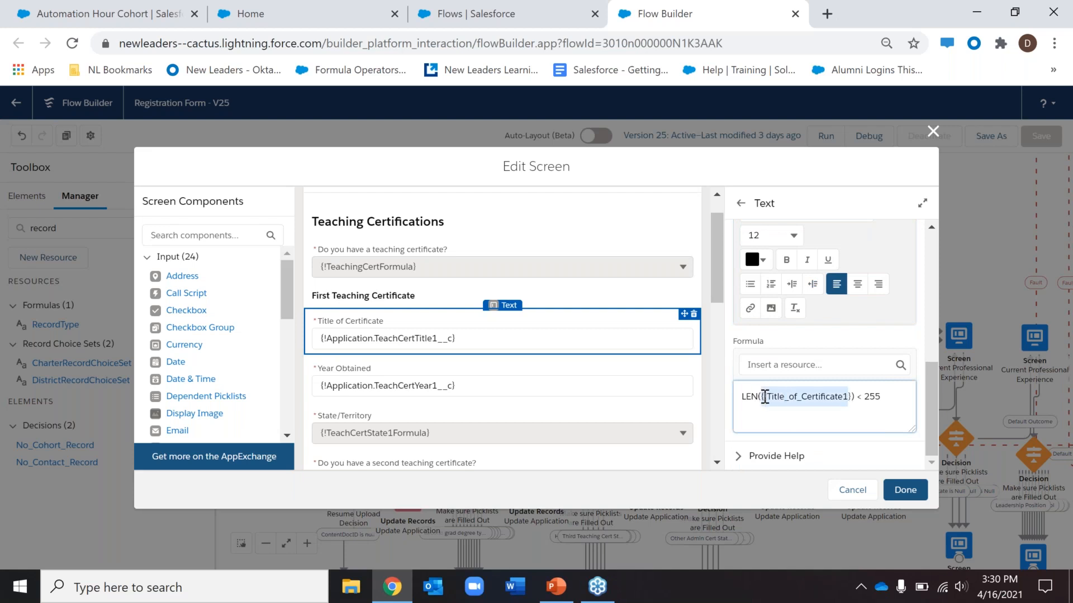
{"action": "left_click", "coordinate": [765, 396]}
{"action": "left_click", "coordinate": [908, 399]}
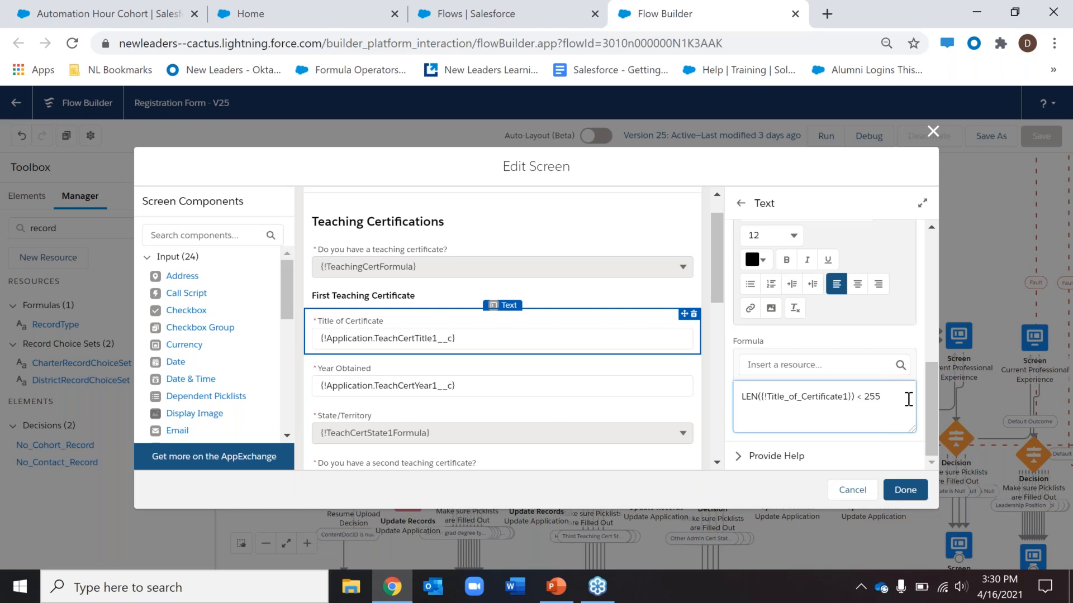
{"action": "scroll", "coordinate": [909, 398], "scroll_direction": "up", "scroll_amount": 2}
{"action": "scroll", "coordinate": [908, 399], "scroll_direction": "up", "scroll_amount": 4}
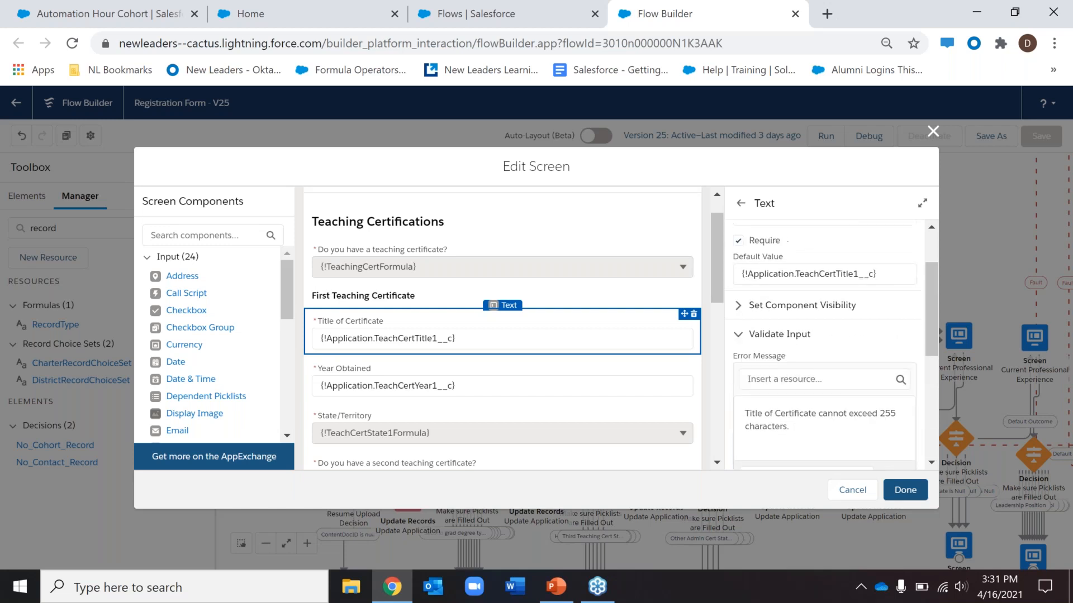
{"action": "scroll", "coordinate": [905, 397], "scroll_direction": "down", "scroll_amount": 5}
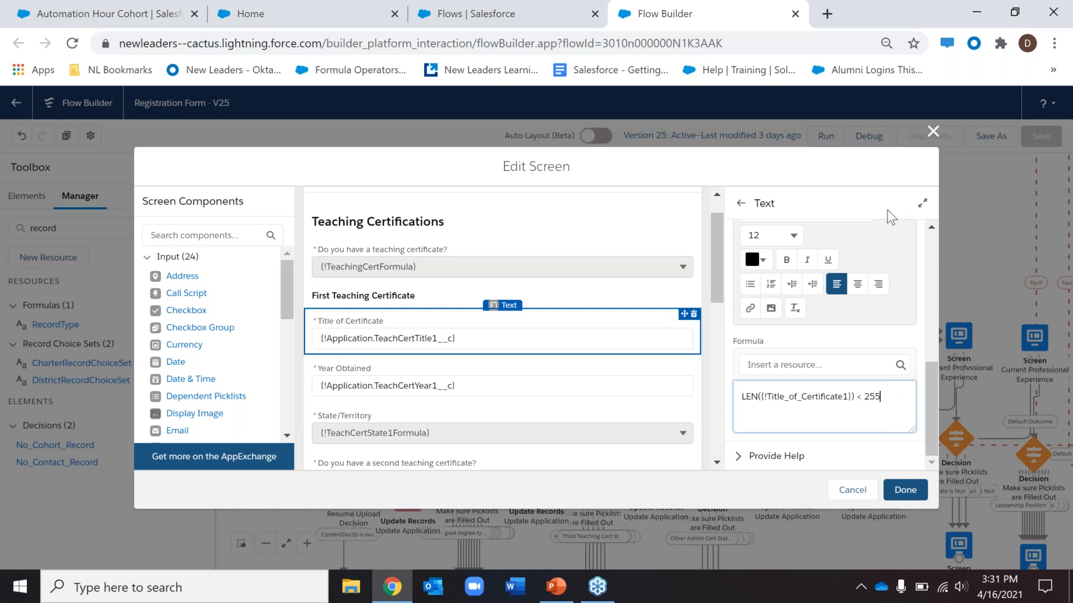
{"action": "left_click", "coordinate": [931, 132]}
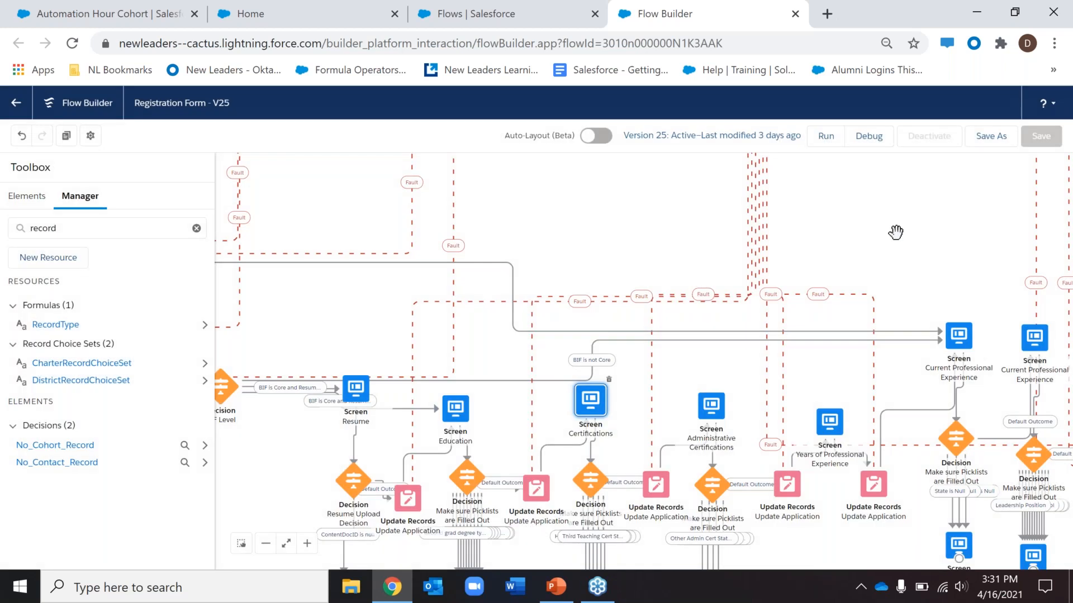
Examine the flow path from the Certifications screen through the professional experience screens to the final Thank You screen
{"action": "left_click", "coordinate": [896, 231]}
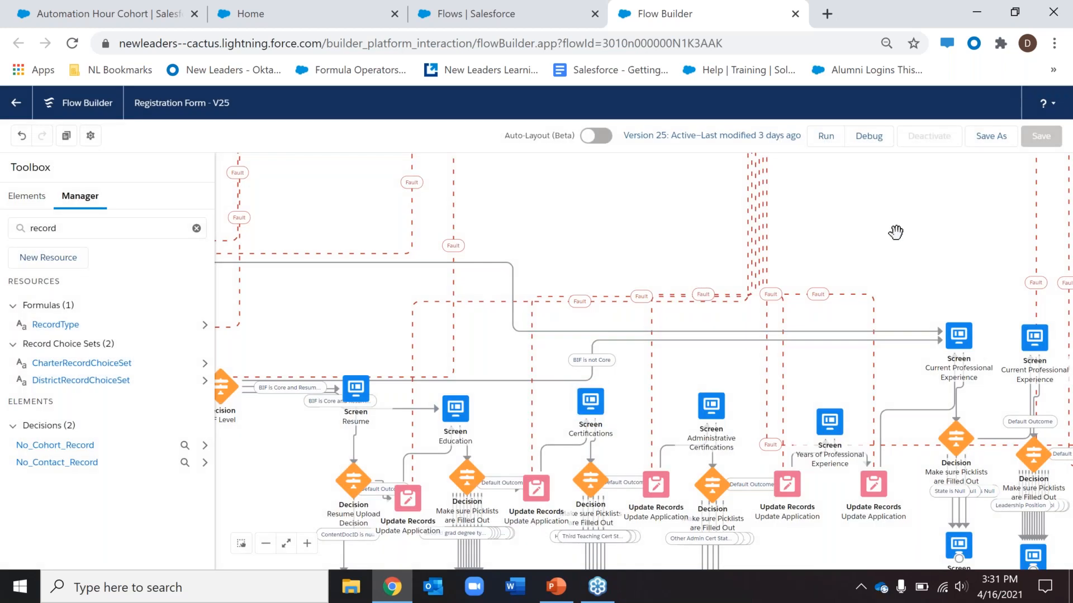
{"action": "left_click_drag", "start_coordinate": [931, 246], "coordinate": [828, 196]}
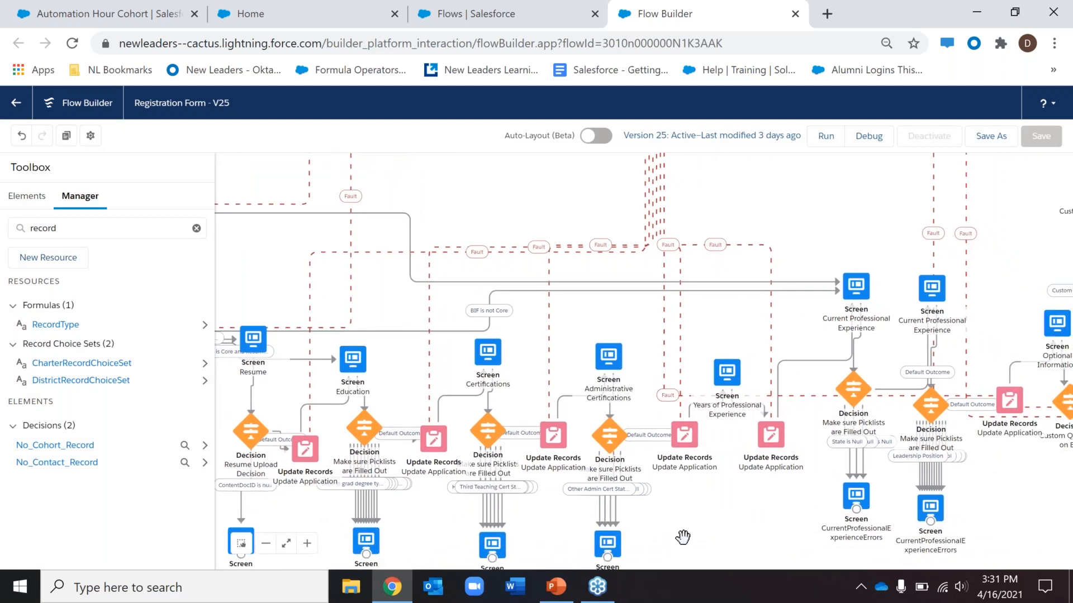
{"action": "left_click_drag", "start_coordinate": [684, 488], "coordinate": [664, 435]}
{"action": "left_click_drag", "start_coordinate": [746, 244], "coordinate": [567, 275]}
{"action": "left_click_drag", "start_coordinate": [599, 188], "coordinate": [491, 190]}
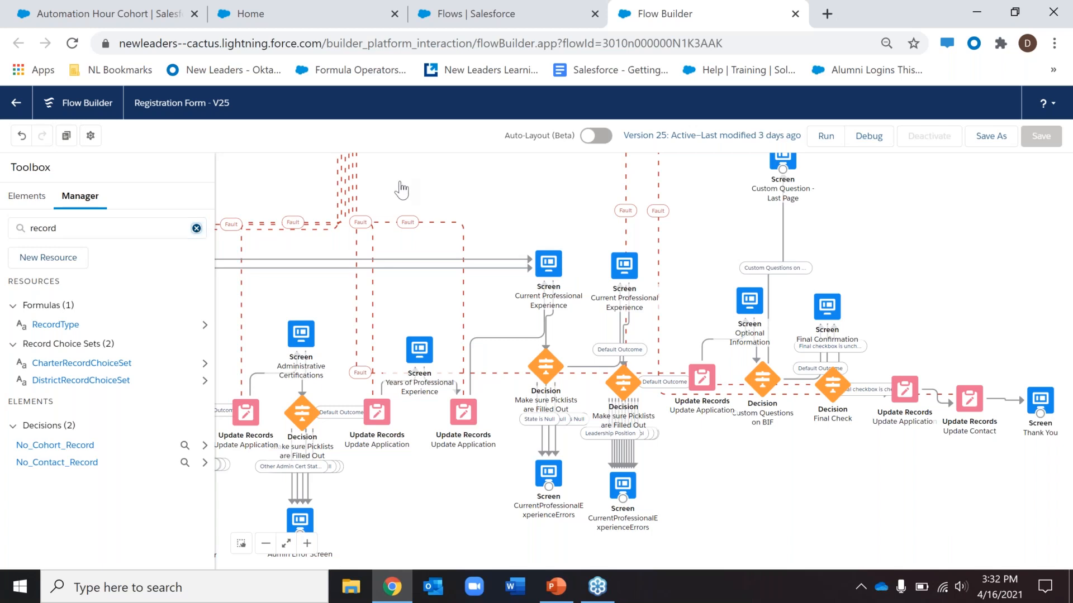
Search the flow's resources for "dis", review the Account filter conditions of DistrictRecordChoiceSet, and close it without changes
{"action": "left_click", "coordinate": [196, 228]}
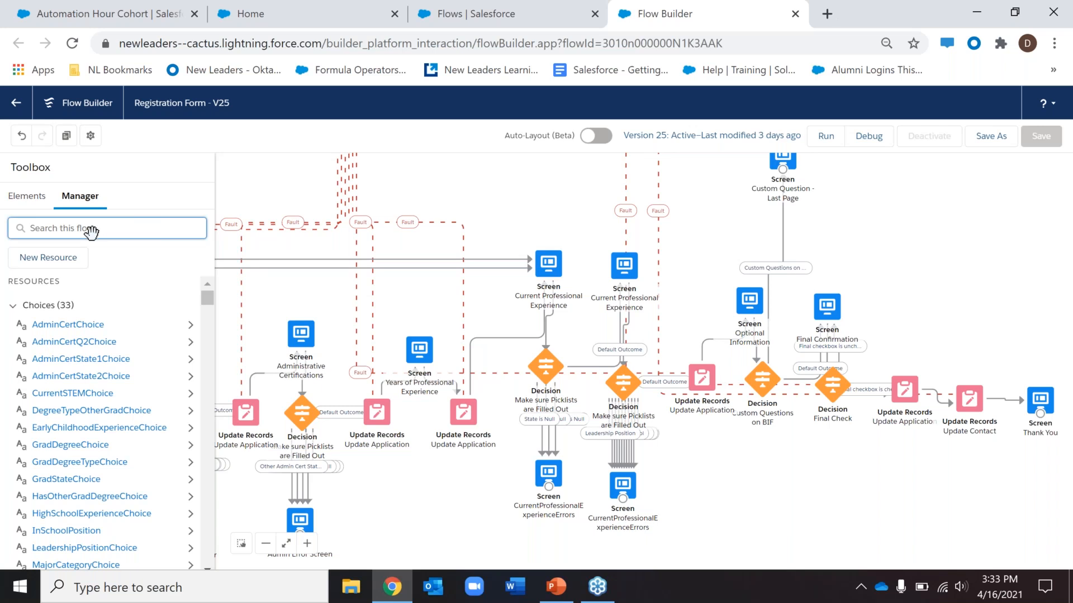
{"action": "type", "text": "dis"}
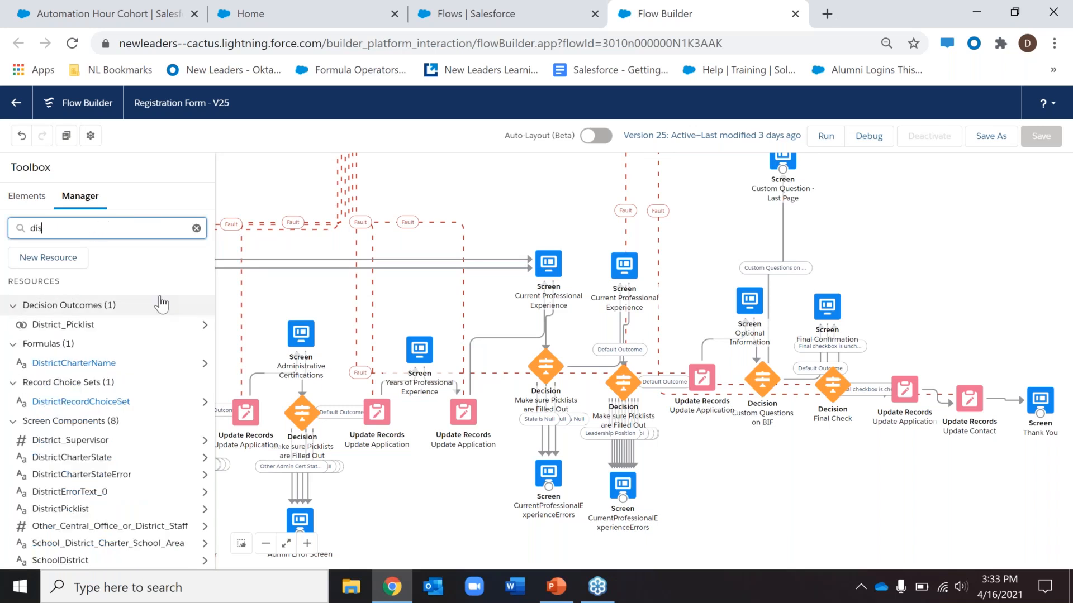
{"action": "left_click", "coordinate": [112, 403]}
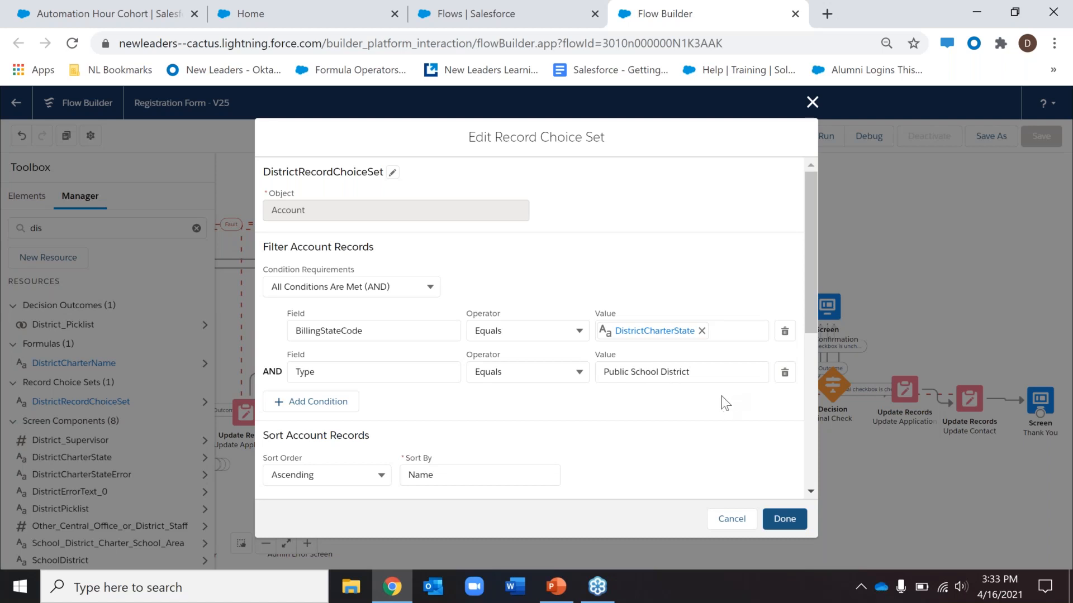
{"action": "left_click", "coordinate": [427, 322]}
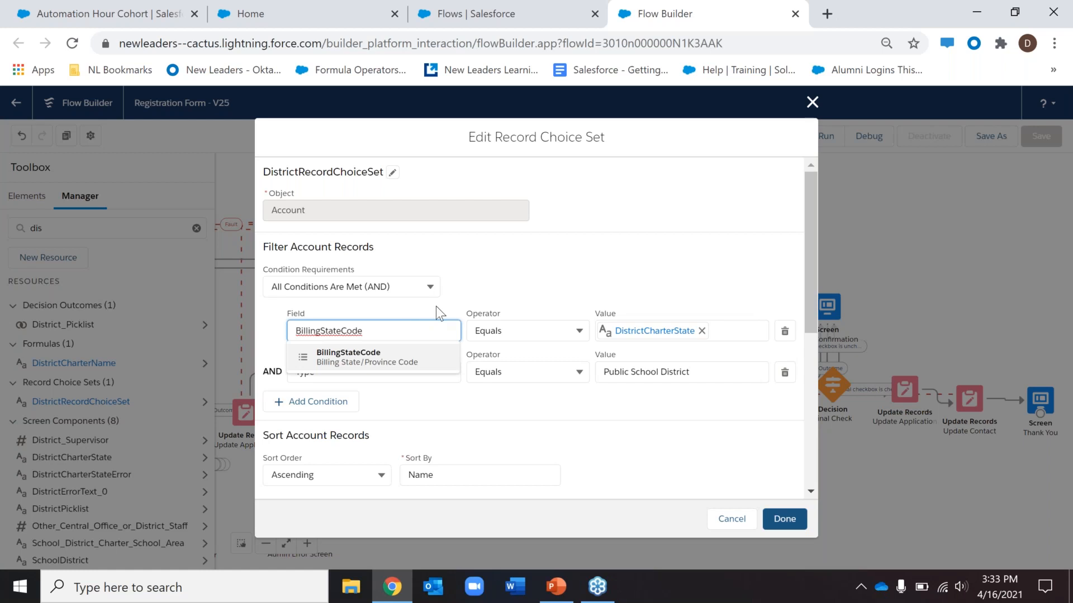
{"action": "left_click", "coordinate": [540, 264]}
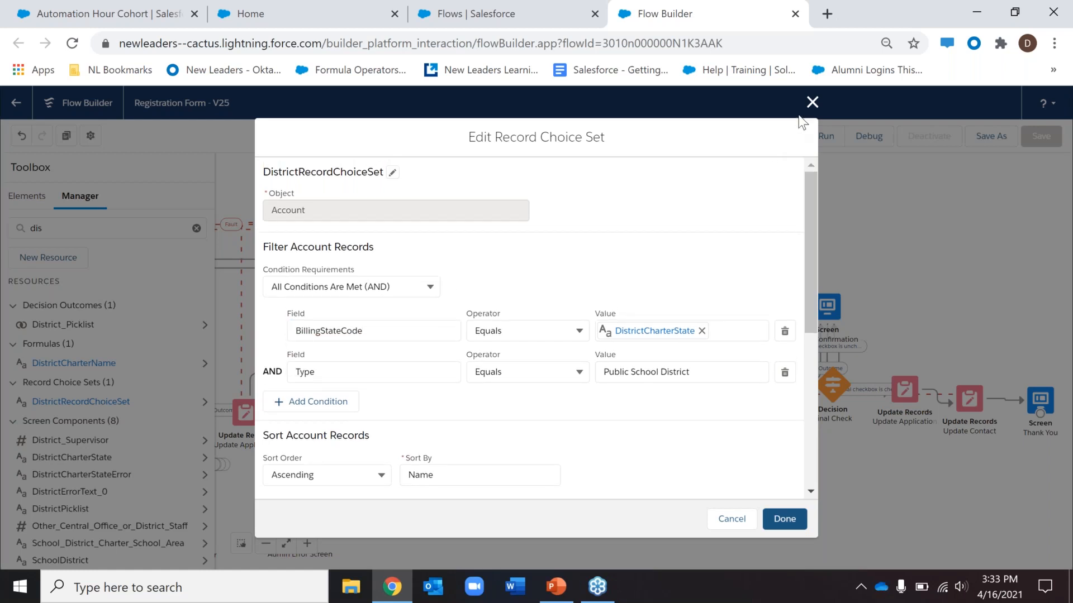
{"action": "left_click", "coordinate": [812, 102]}
Open the second Current Professional Experience screen and review its district, charter organization and school fields
{"action": "left_click_drag", "start_coordinate": [824, 506], "coordinate": [776, 513]}
{"action": "left_click", "coordinate": [576, 274]}
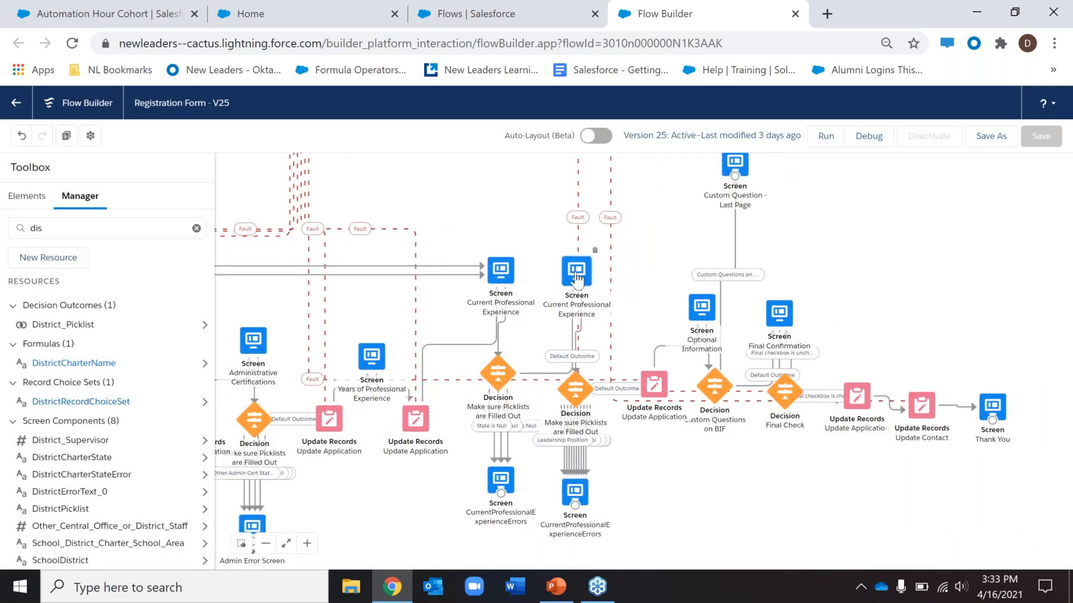
{"action": "double_click", "coordinate": [576, 273]}
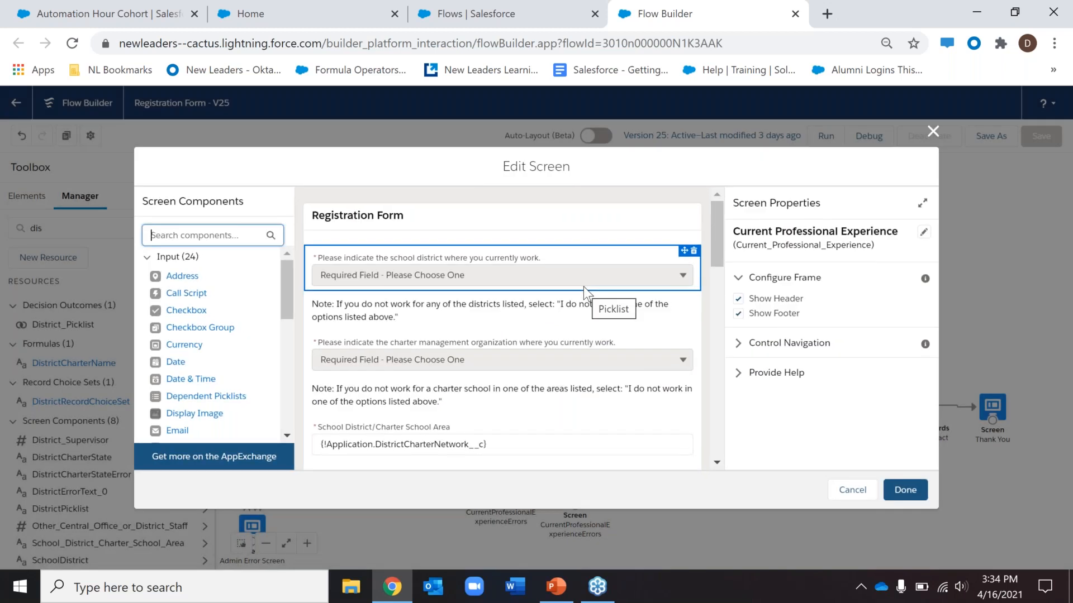
{"action": "scroll", "coordinate": [585, 399], "scroll_direction": "down", "scroll_amount": 3}
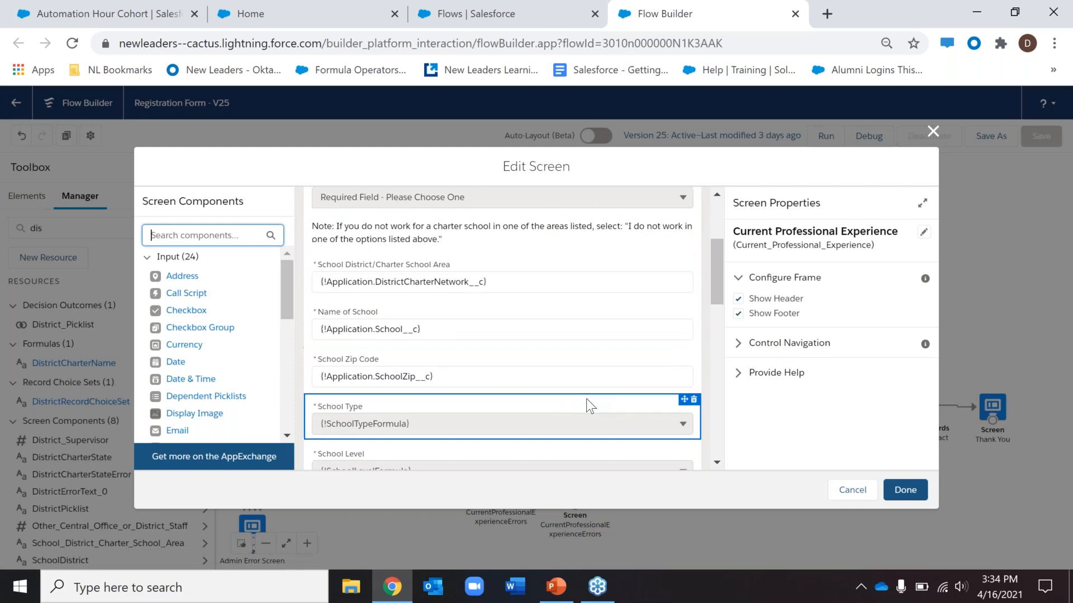
{"action": "scroll", "coordinate": [551, 420], "scroll_direction": "down", "scroll_amount": 1}
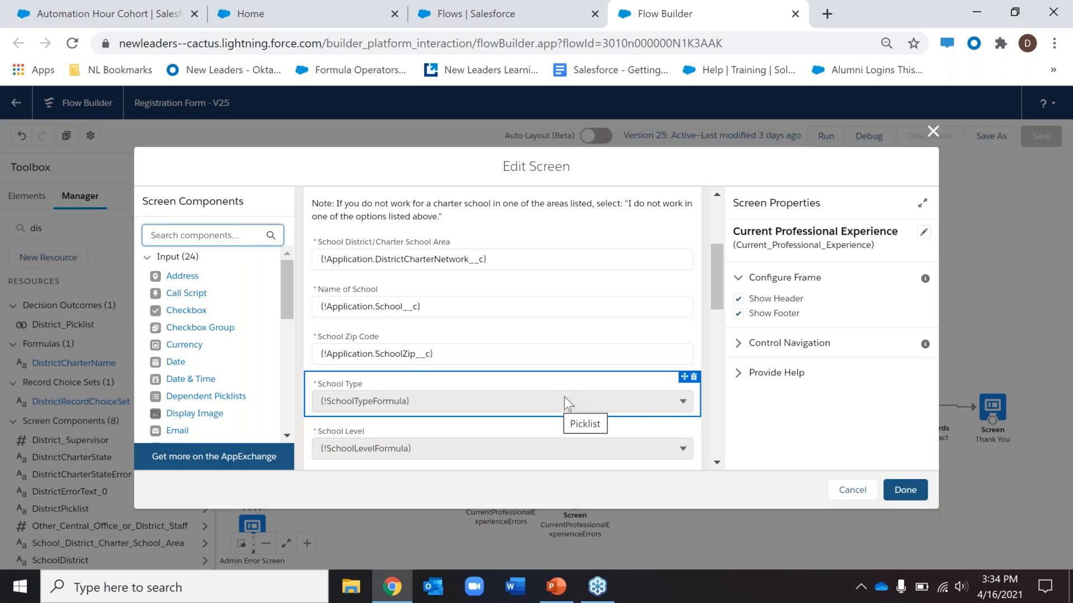
{"action": "scroll", "coordinate": [577, 444], "scroll_direction": "down", "scroll_amount": 2}
Examine the choices and component visibility conditions of the Title One funding picklist, and cancel out of the screen editor
{"action": "left_click", "coordinate": [551, 400]}
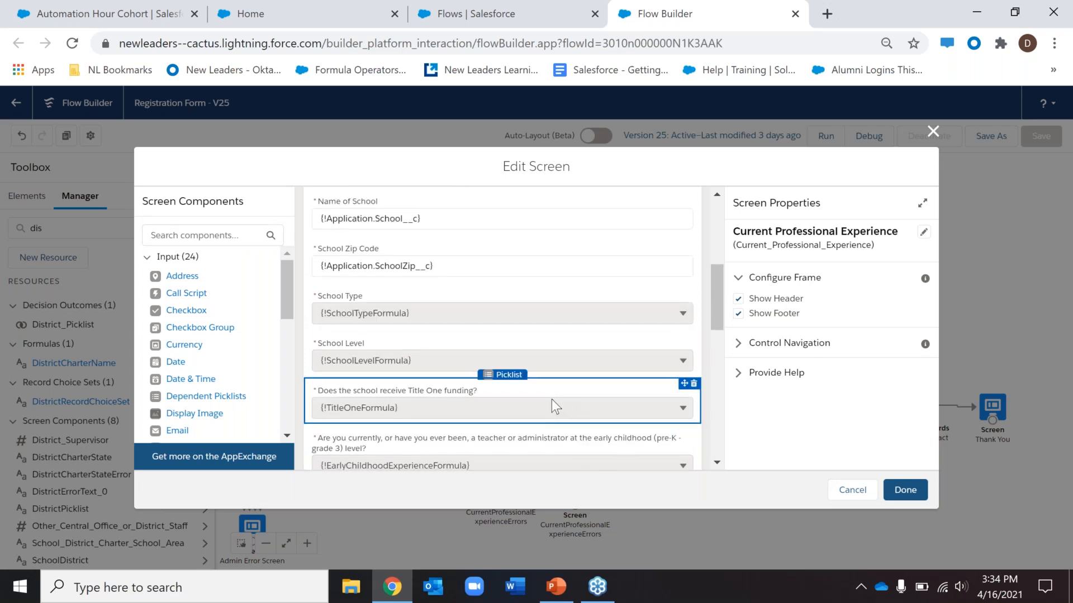
{"action": "scroll", "coordinate": [797, 363], "scroll_direction": "down", "scroll_amount": 2}
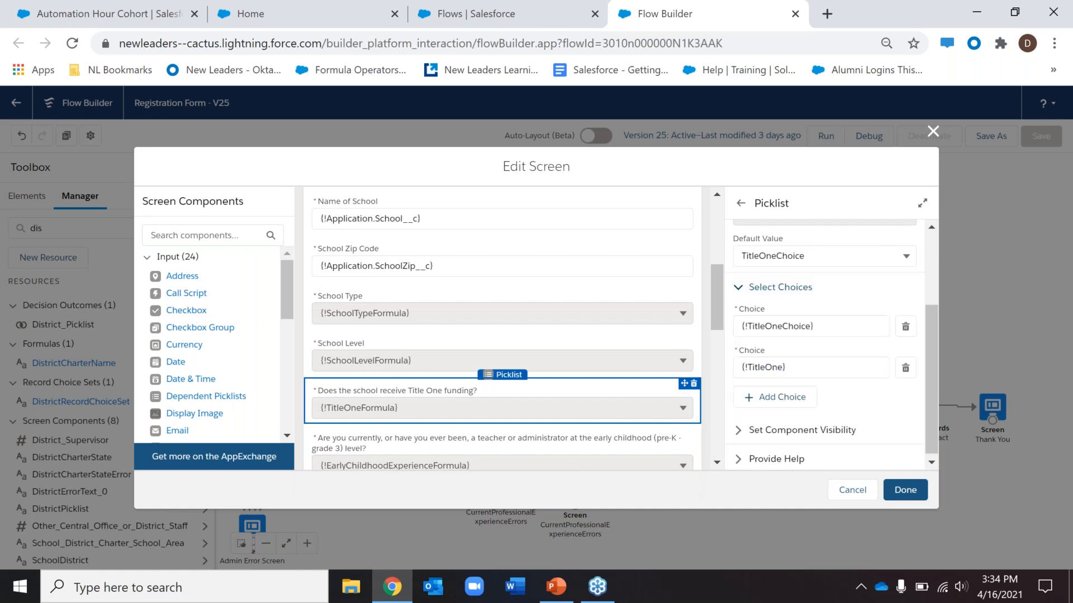
{"action": "left_click", "coordinate": [810, 427]}
{"action": "scroll", "coordinate": [810, 391], "scroll_direction": "down", "scroll_amount": 2}
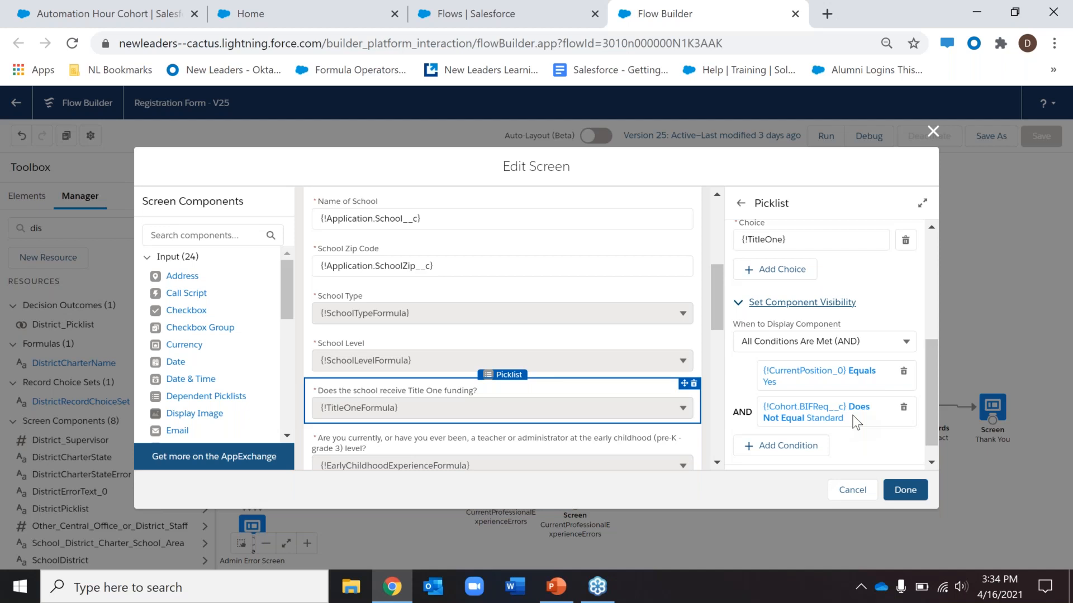
{"action": "left_click", "coordinate": [847, 489]}
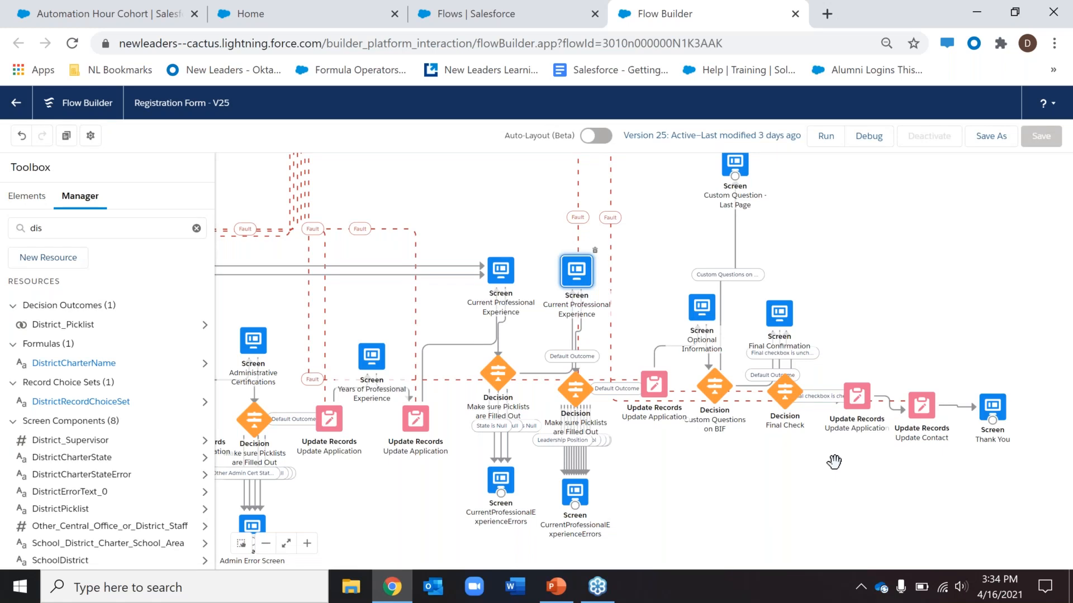
Compare the Custom Question - Last Page screen with the Custom Questions on BIF setting on the Automation Hour Cohort record
{"action": "left_click", "coordinate": [870, 267]}
{"action": "left_click_drag", "start_coordinate": [870, 267], "coordinate": [819, 315]}
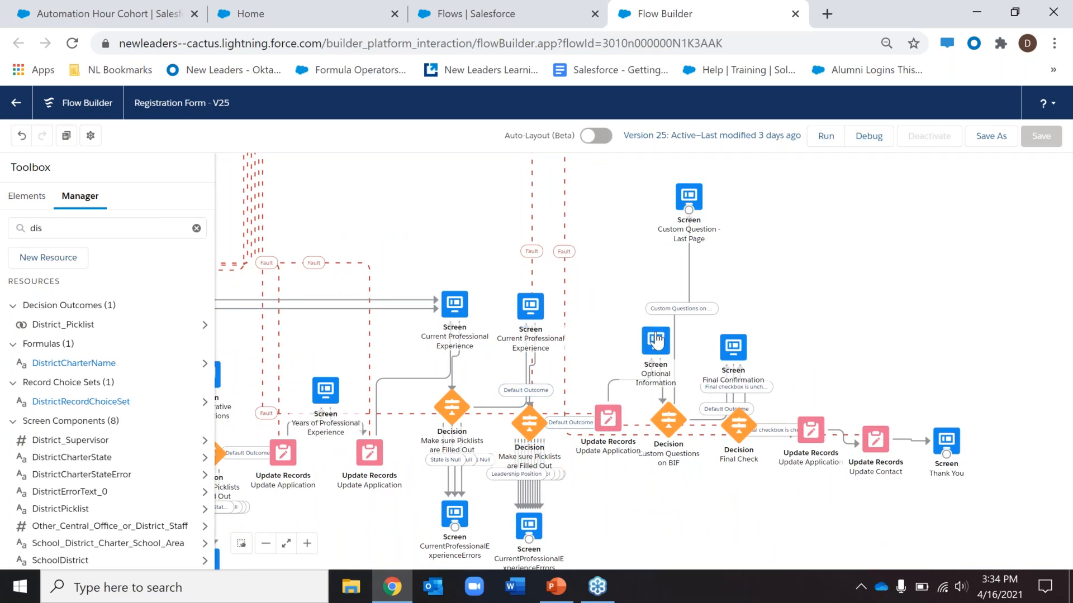
{"action": "left_click", "coordinate": [694, 199]}
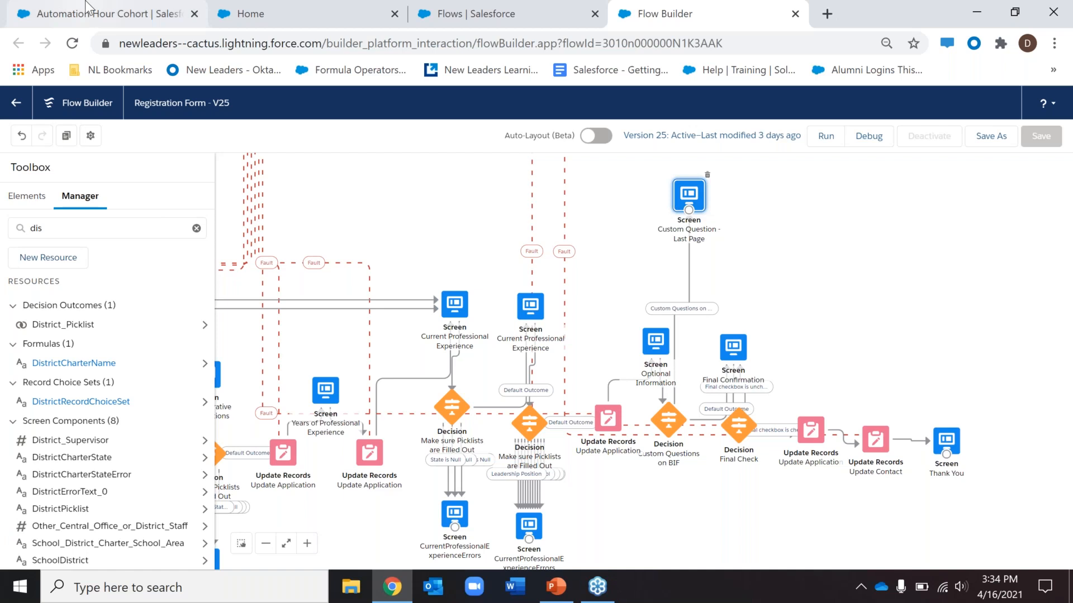
{"action": "left_click", "coordinate": [106, 13]}
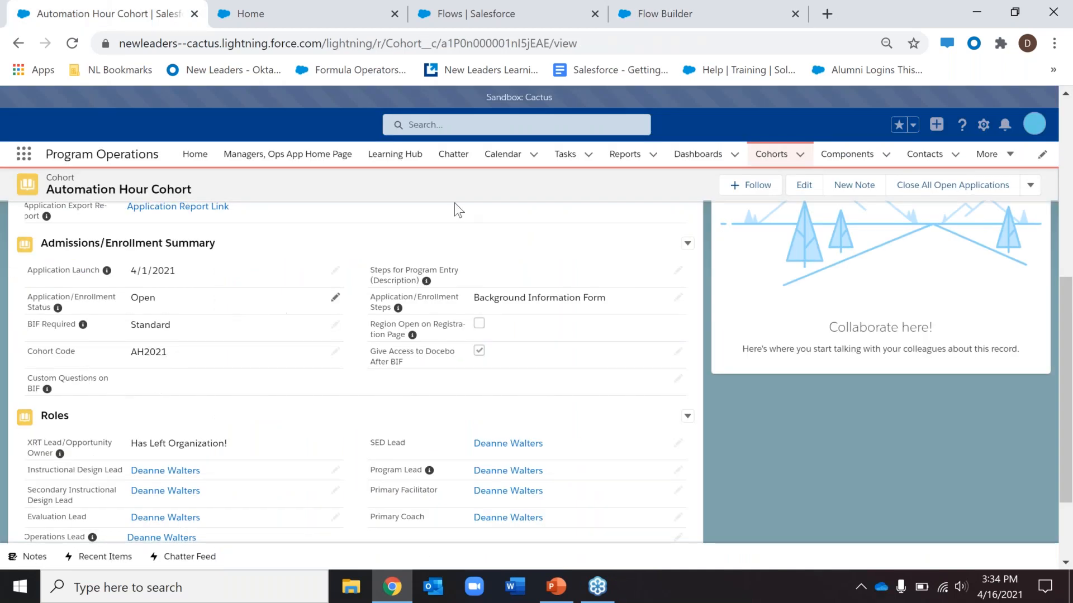
{"action": "left_click", "coordinate": [665, 14]}
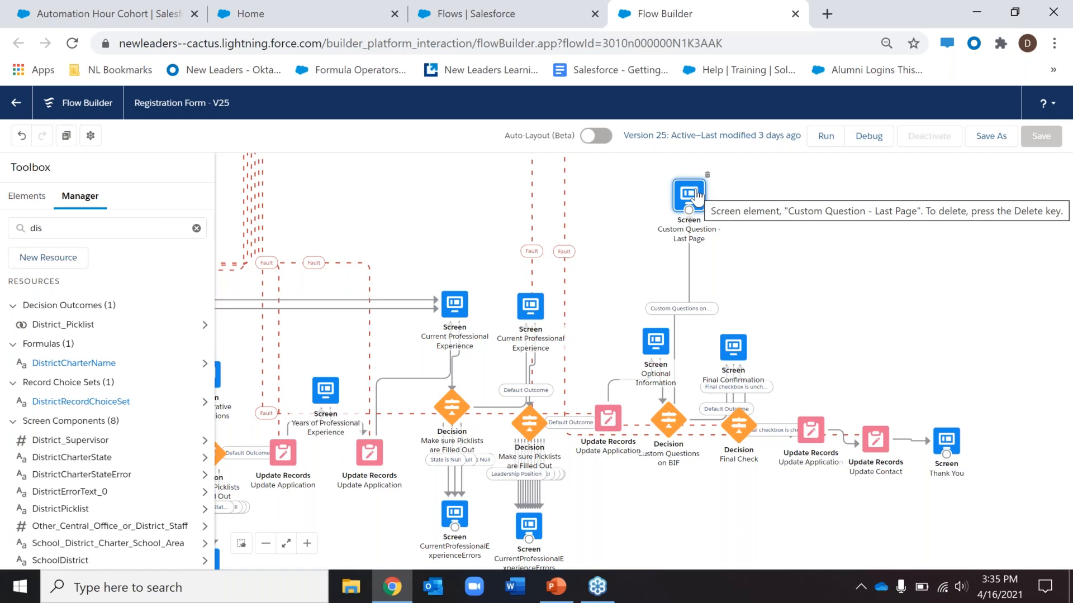
{"action": "left_click", "coordinate": [118, 8]}
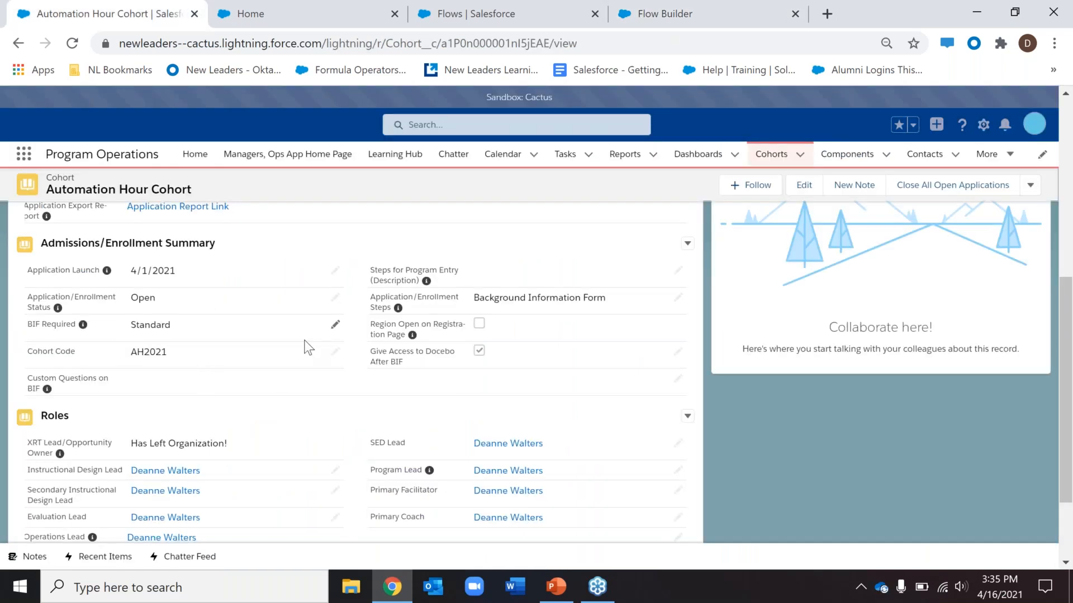
{"action": "left_click", "coordinate": [751, 8]}
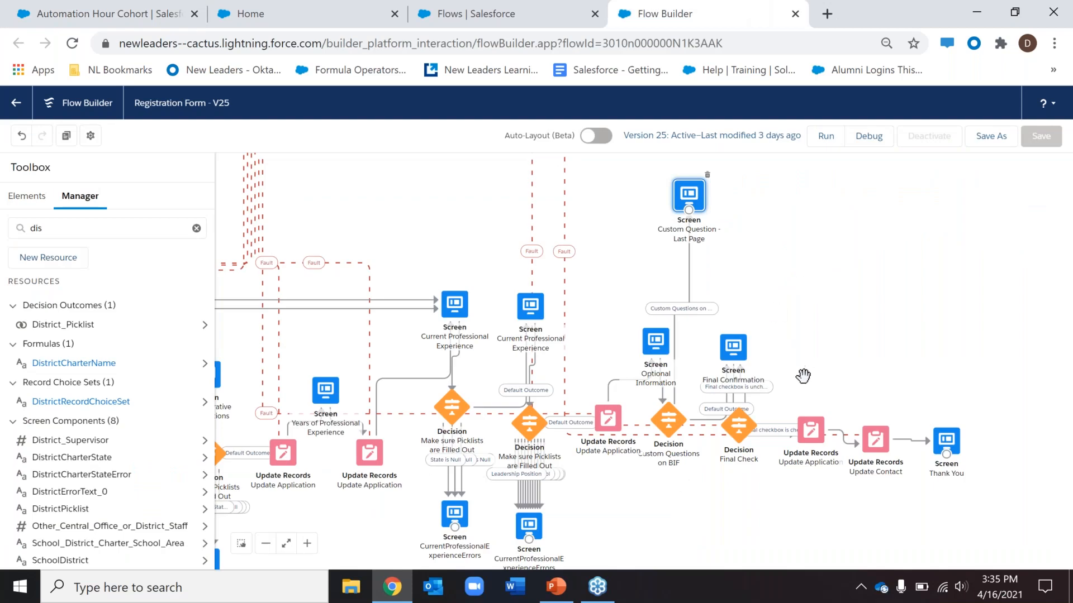
Open the Thank You screen and examine the properties of its MyApplication display text
{"action": "left_click_drag", "start_coordinate": [801, 372], "coordinate": [766, 344]}
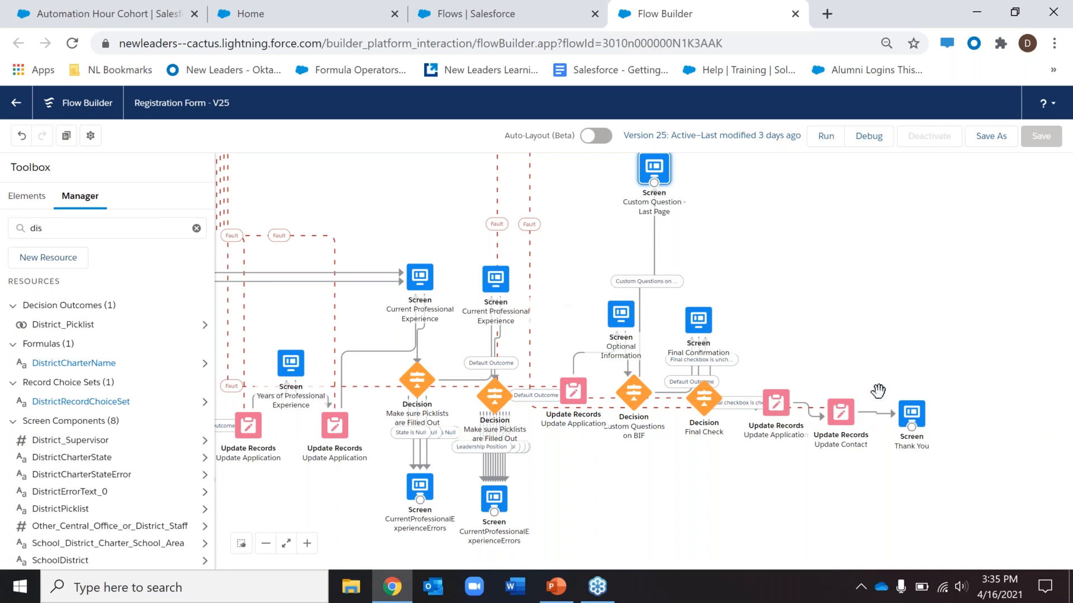
{"action": "double_click", "coordinate": [911, 413]}
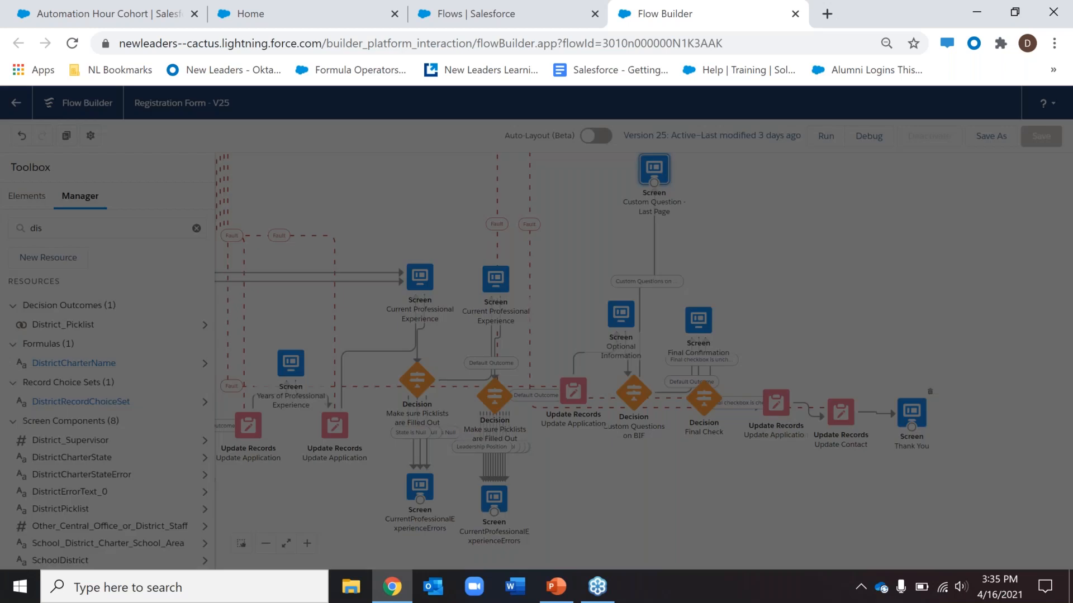
{"action": "left_click", "coordinate": [666, 382]}
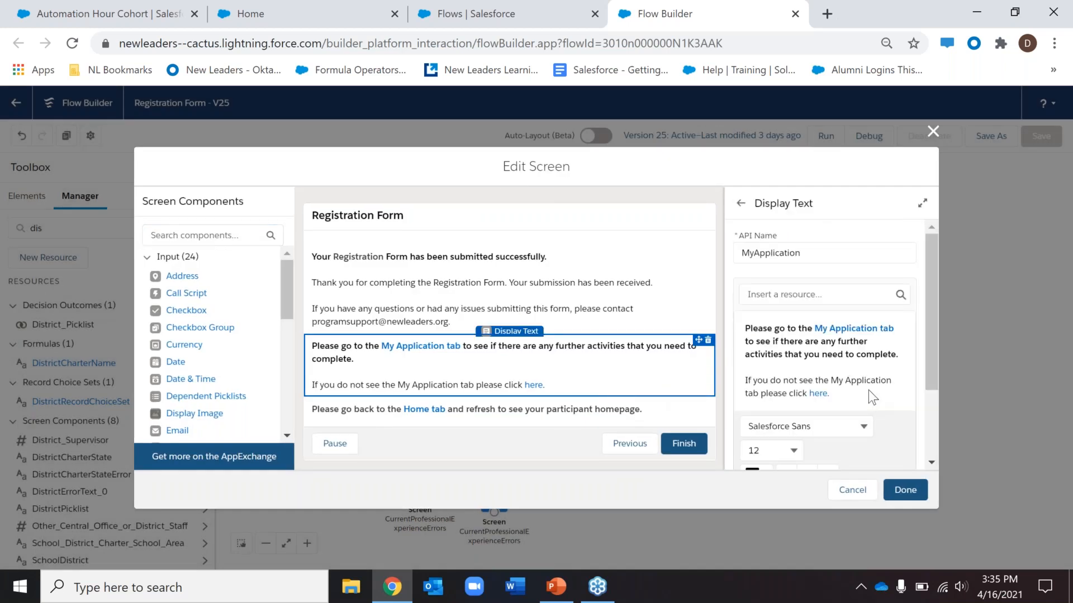
{"action": "scroll", "coordinate": [869, 390], "scroll_direction": "down", "scroll_amount": 2}
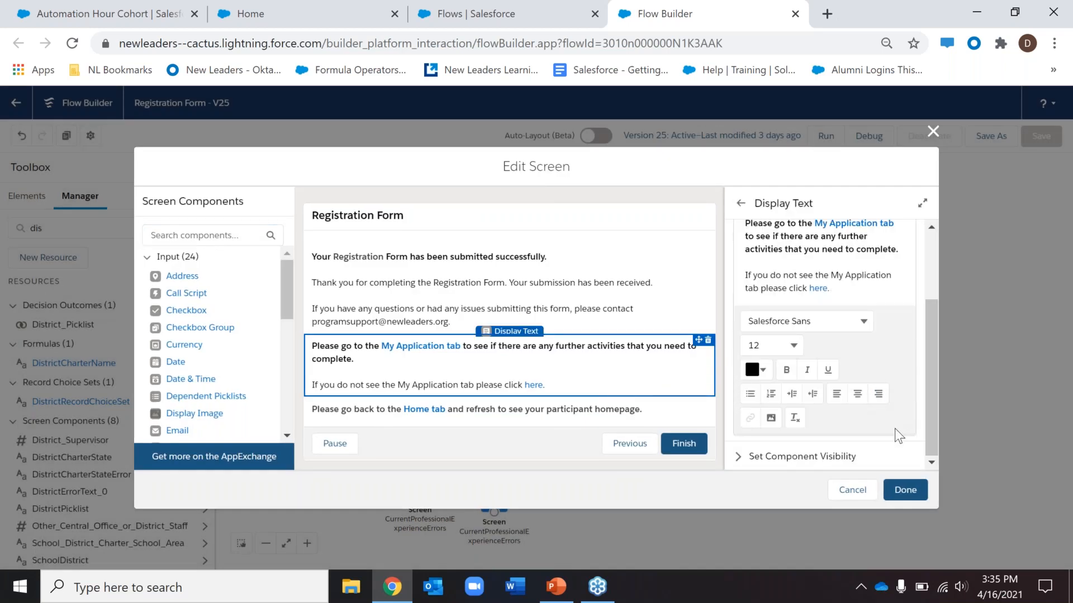
Check the cohort's Give Access to Docebo After BIF setting against the Thank You screen's Homepage display text, and close the screen editor
{"action": "left_click", "coordinate": [216, 8]}
{"action": "left_click", "coordinate": [190, 2]}
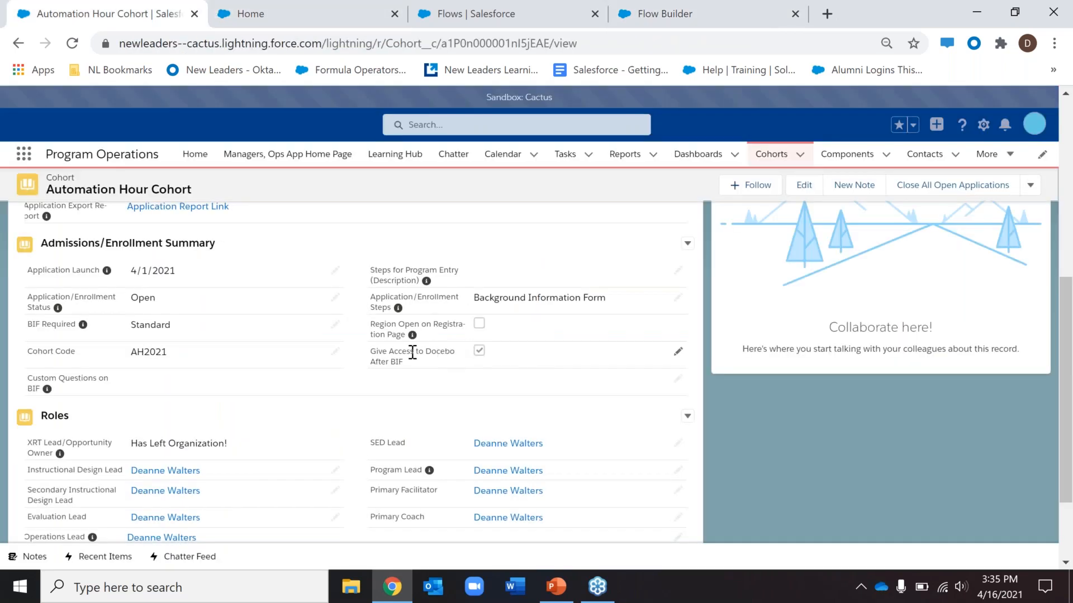
{"action": "left_click", "coordinate": [683, 1]}
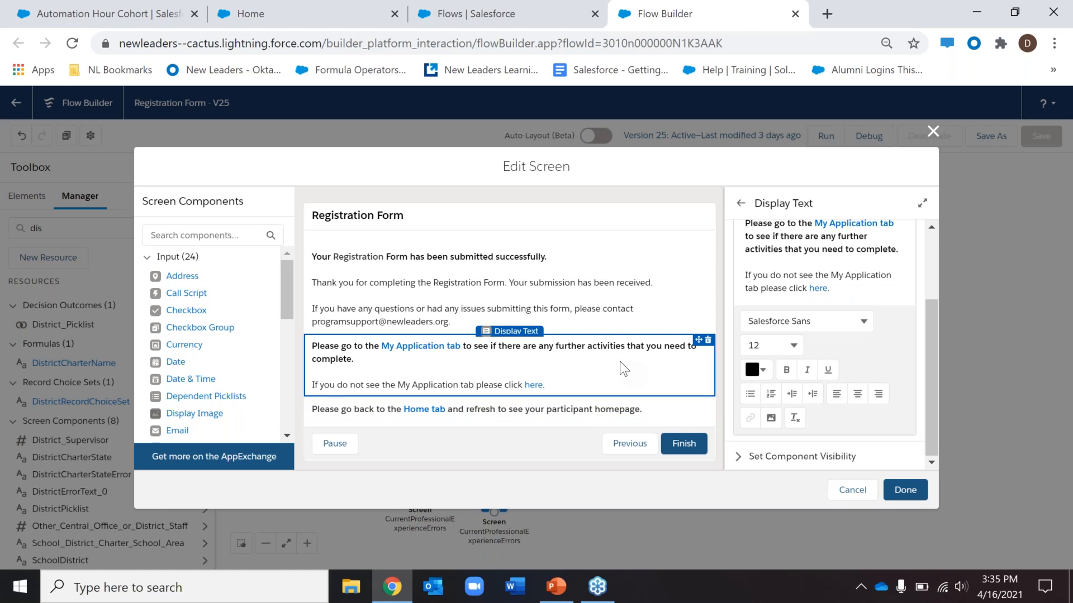
{"action": "left_click", "coordinate": [610, 411]}
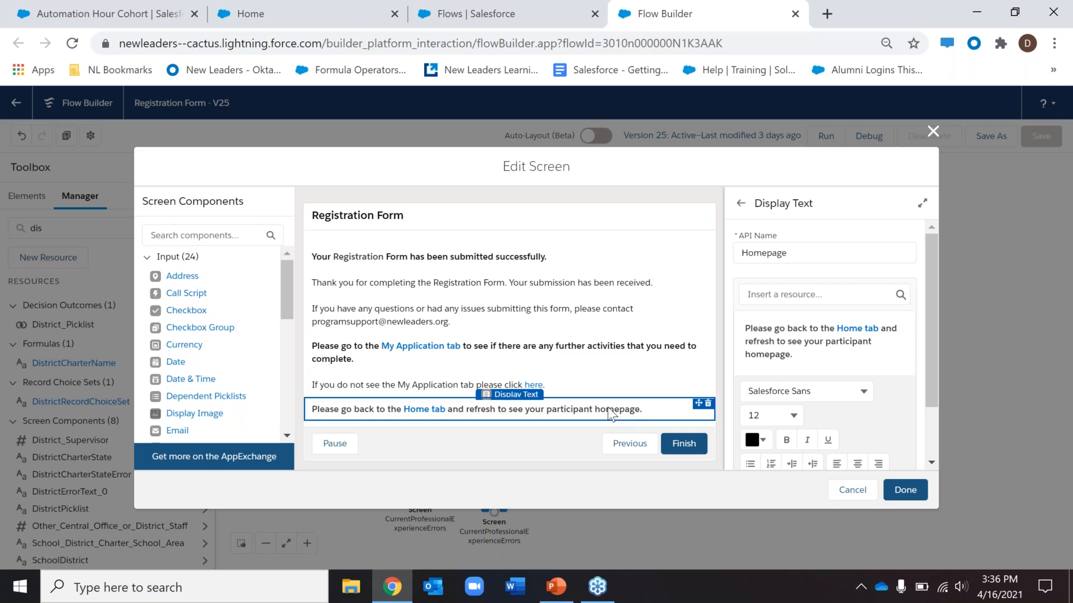
{"action": "left_click", "coordinate": [931, 133]}
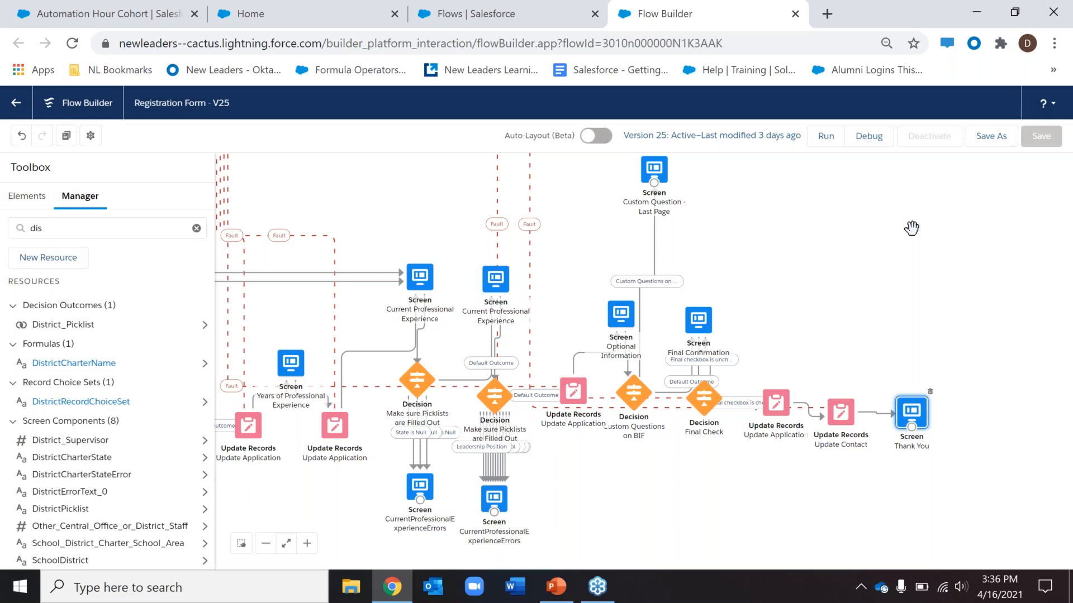
{"action": "left_click", "coordinate": [913, 232]}
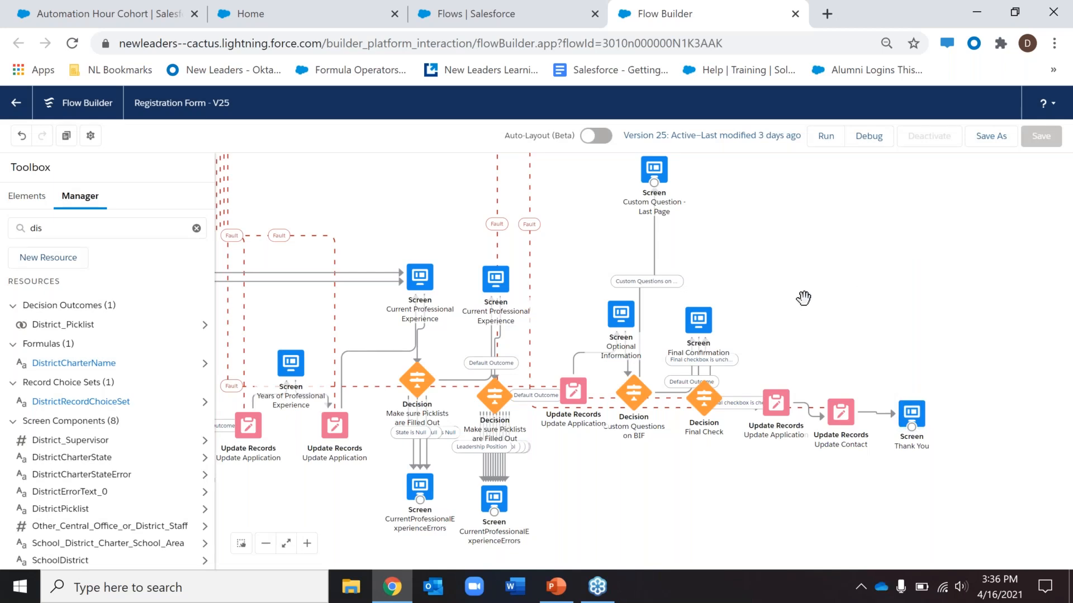
{"action": "left_click", "coordinate": [1066, 271]}
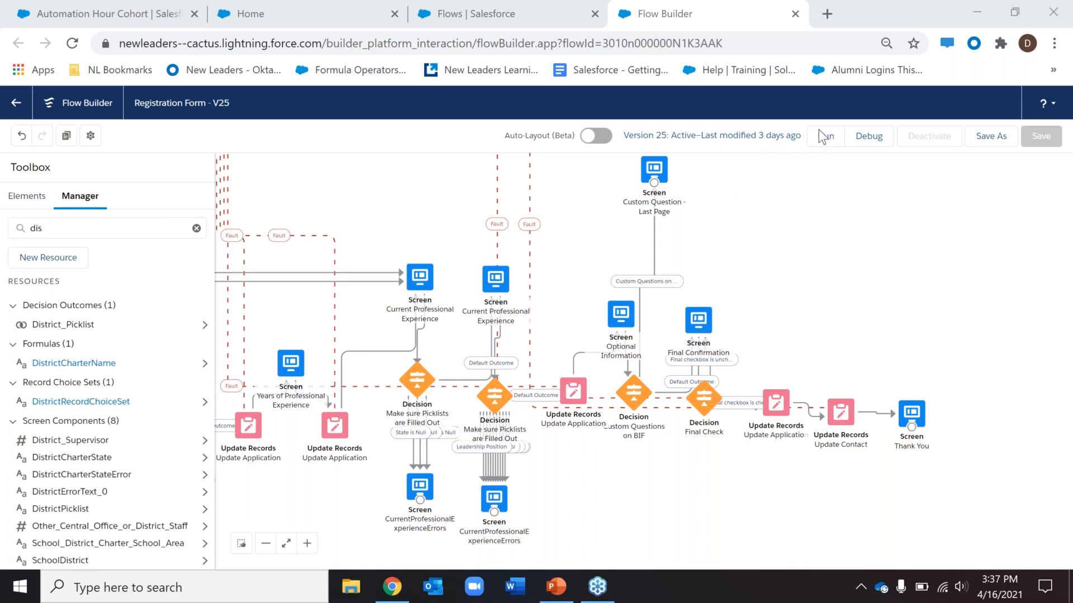
Go back to the flow's early elements, examine the Id filter condition in Get Contact Fields, and cancel out of its editor
{"action": "left_click_drag", "start_coordinate": [463, 221], "coordinate": [872, 208]}
{"action": "left_click_drag", "start_coordinate": [366, 243], "coordinate": [854, 278]}
{"action": "left_click_drag", "start_coordinate": [350, 346], "coordinate": [971, 428]}
{"action": "left_click_drag", "start_coordinate": [471, 358], "coordinate": [526, 358]}
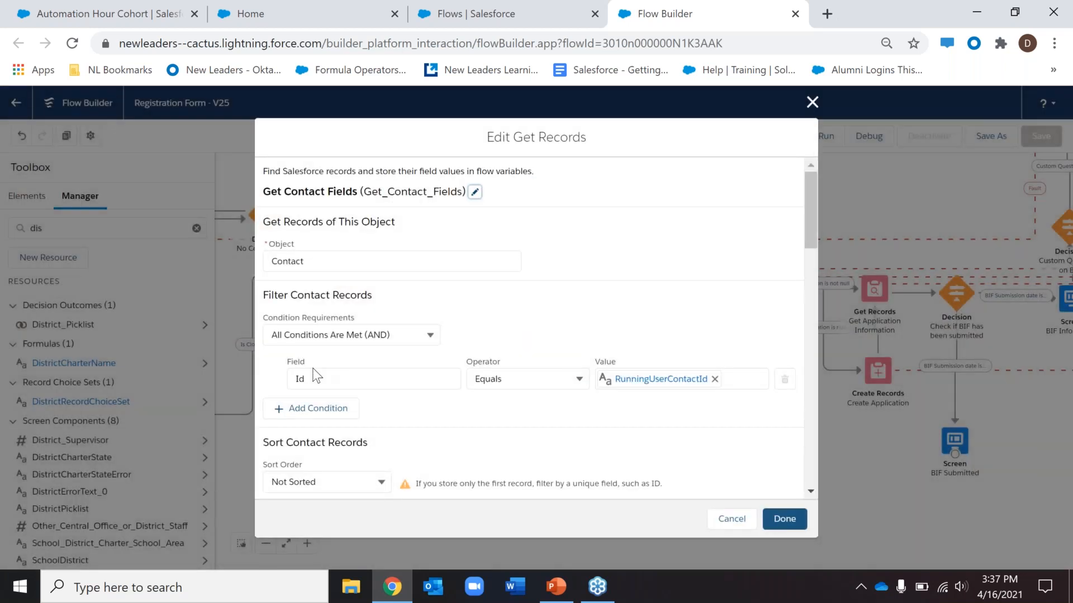
{"action": "left_click", "coordinate": [294, 378]}
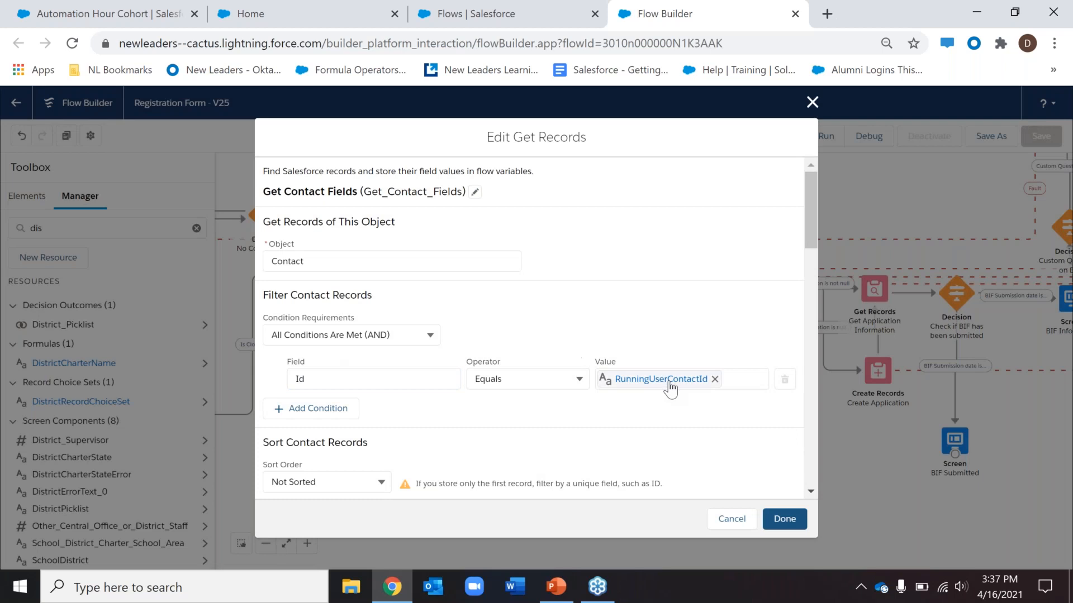
{"action": "left_click", "coordinate": [733, 517]}
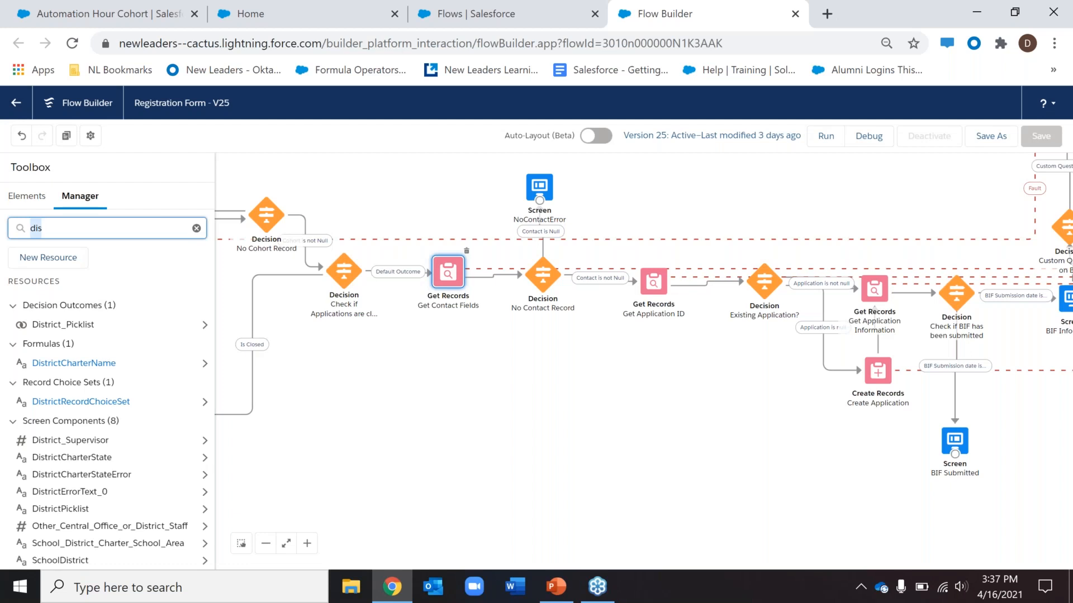
Search the flow's resources for "running", examine the expression in the RunningUserContactId formula, and close its editor
{"action": "type", "text": "running"}
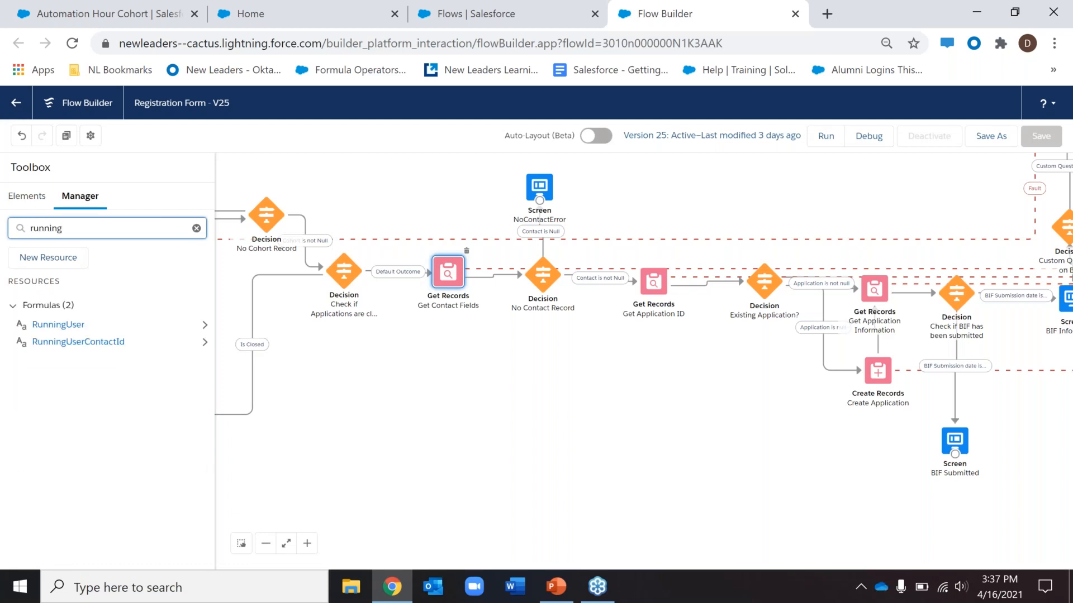
{"action": "left_click", "coordinate": [85, 343]}
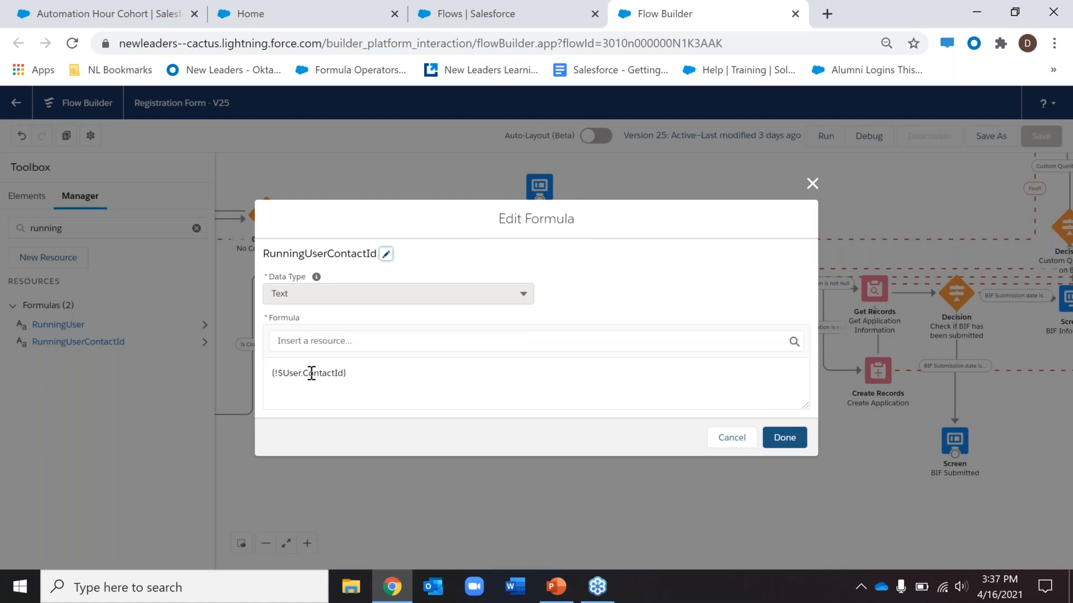
{"action": "left_click", "coordinate": [306, 374]}
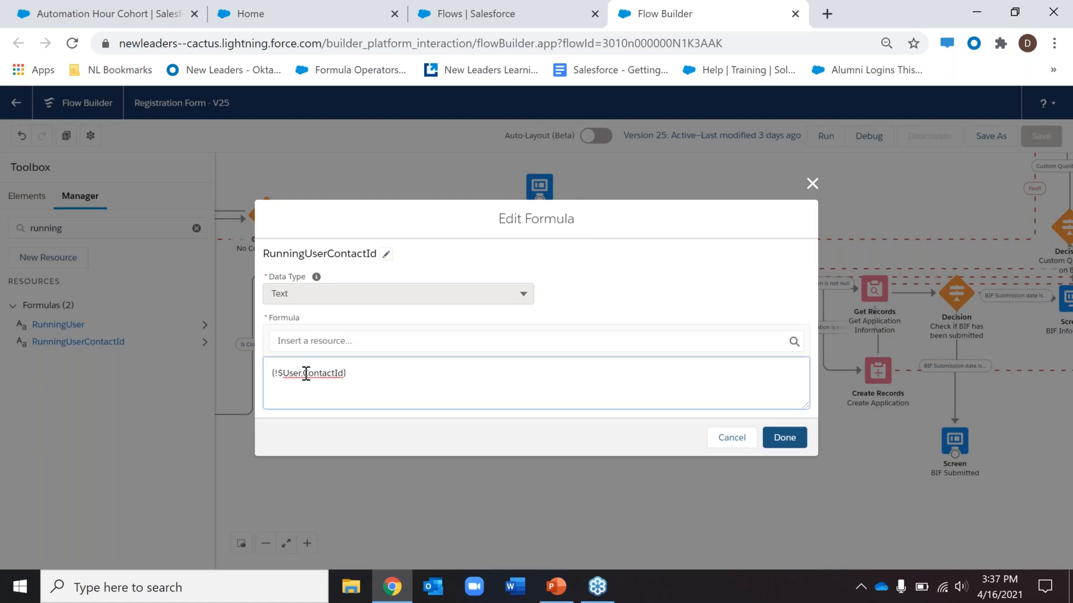
{"action": "left_click", "coordinate": [346, 378], "text": "shift"}
{"action": "left_click", "coordinate": [347, 377]}
{"action": "double_click", "coordinate": [338, 378]}
{"action": "left_click", "coordinate": [339, 379]}
{"action": "left_click", "coordinate": [811, 185]}
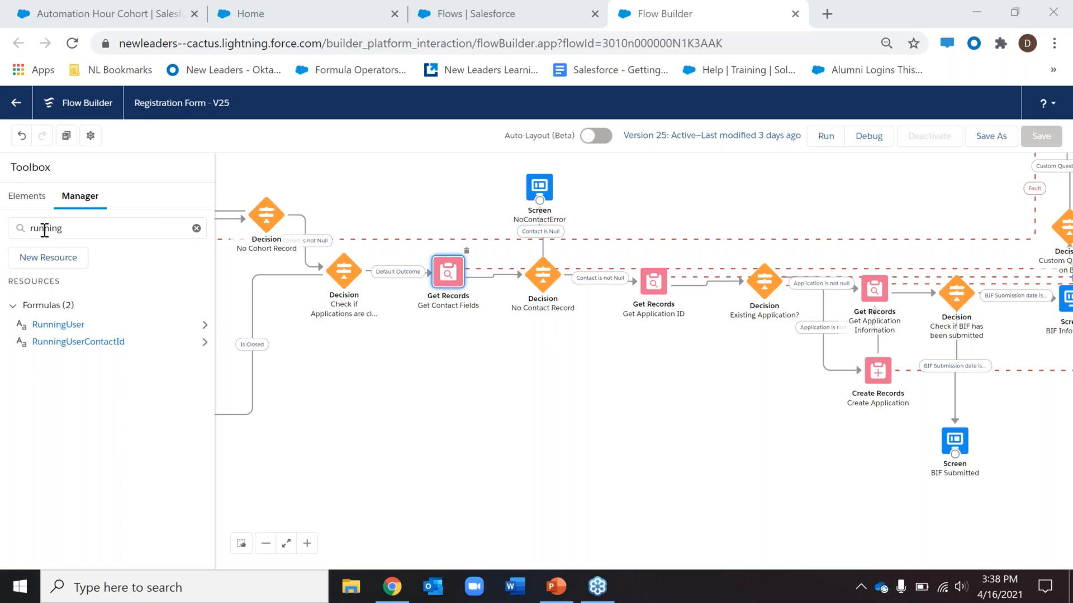
Find the DistrictRecordChoiceSet resource by searching for "distr" and examine its BillingStateCode and Type filter conditions on Account records
{"action": "double_click", "coordinate": [90, 228]}
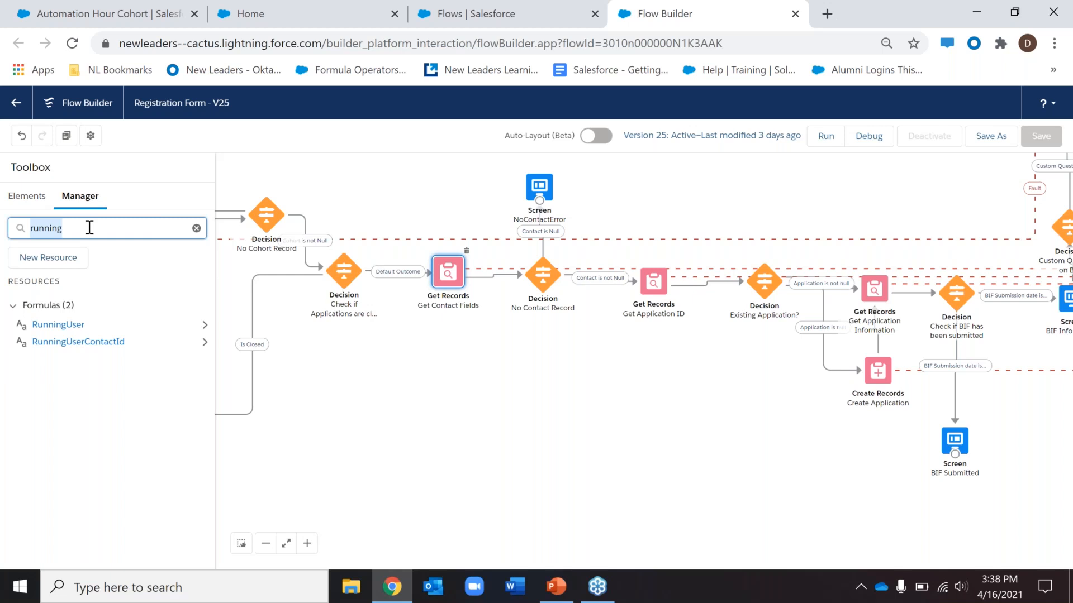
{"action": "type", "text": "accoun"}
{"action": "double_click", "coordinate": [89, 228]}
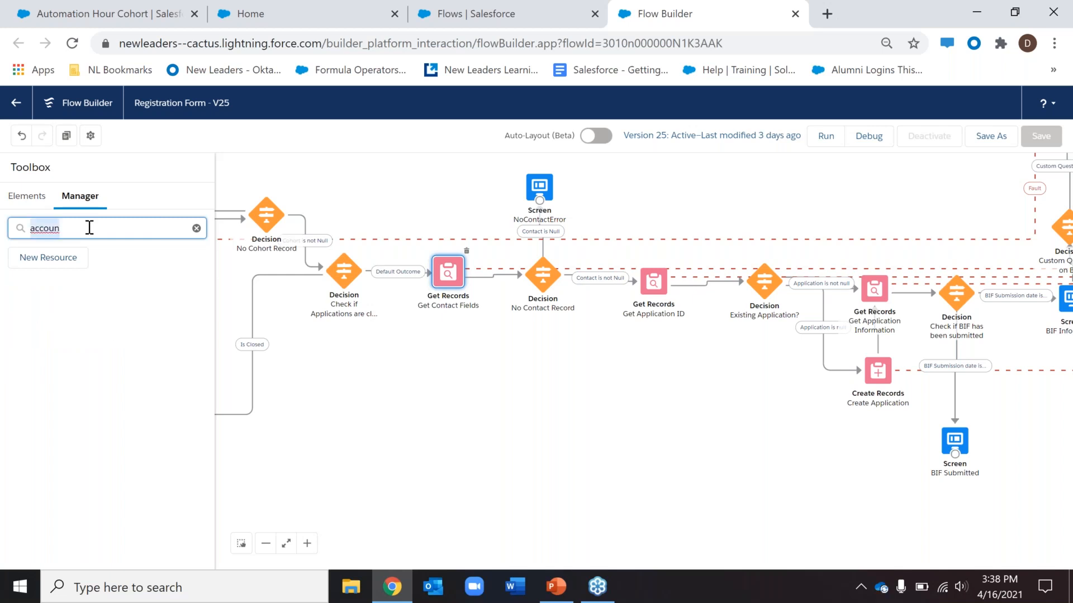
{"action": "type", "text": "distr"}
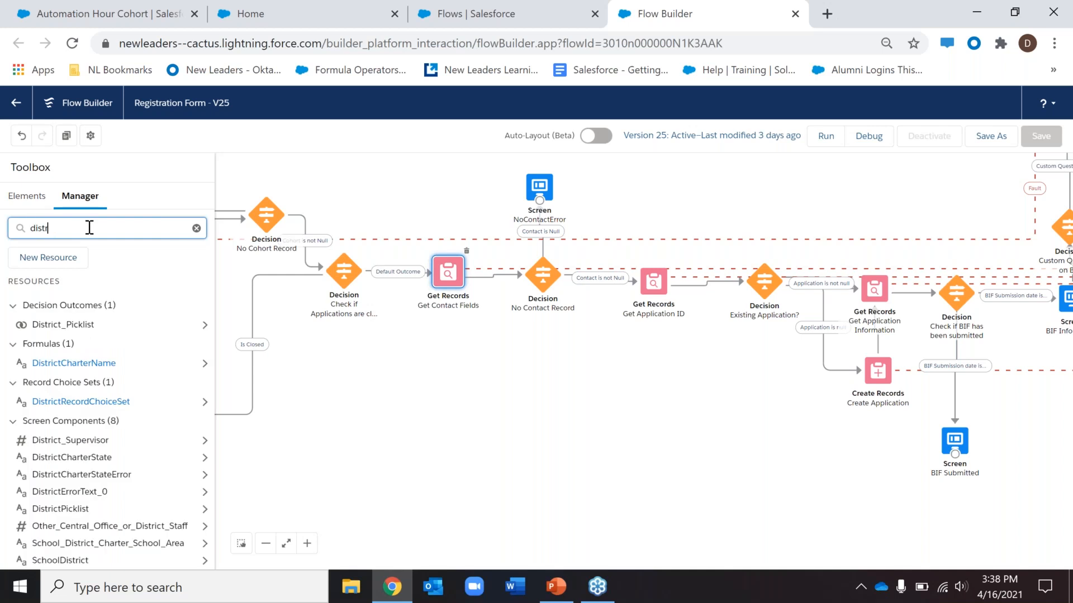
{"action": "left_click", "coordinate": [111, 402]}
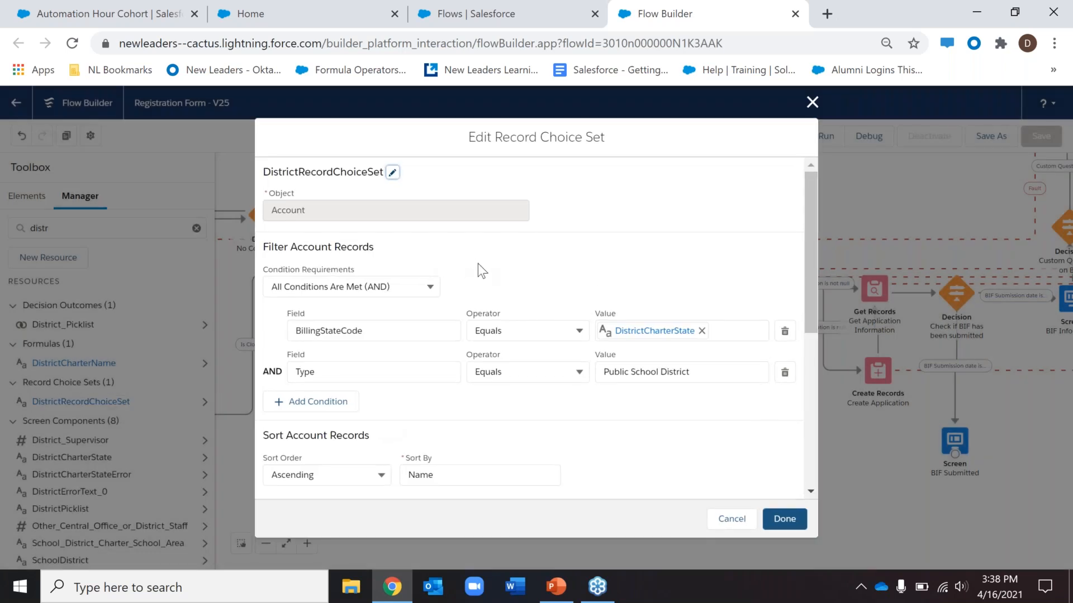
{"action": "double_click", "coordinate": [301, 249]}
{"action": "triple_click", "coordinate": [361, 250]}
{"action": "left_click", "coordinate": [361, 252]}
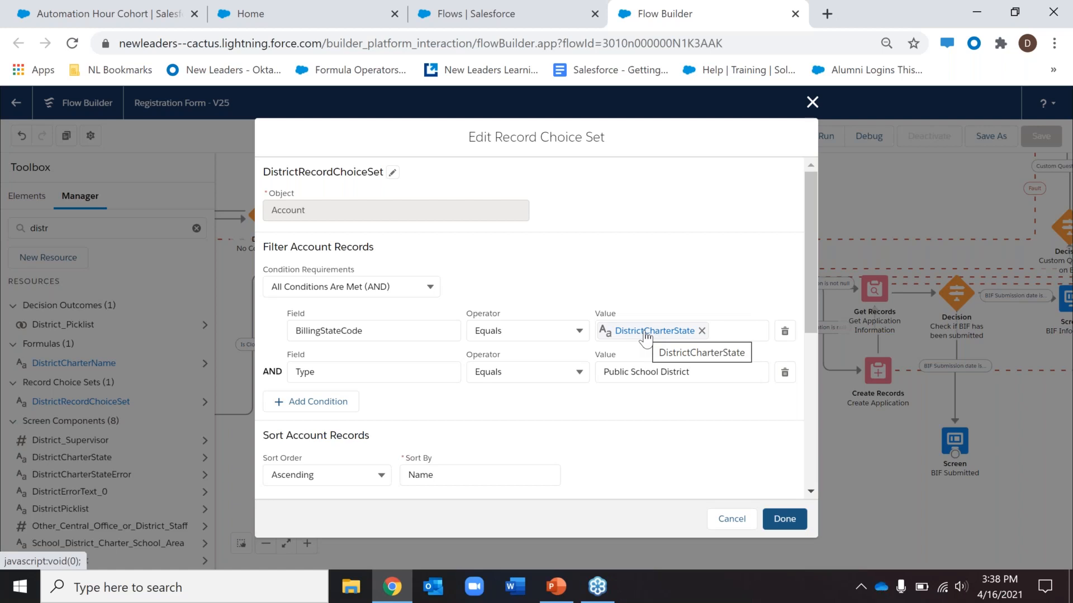
{"action": "left_click", "coordinate": [695, 371]}
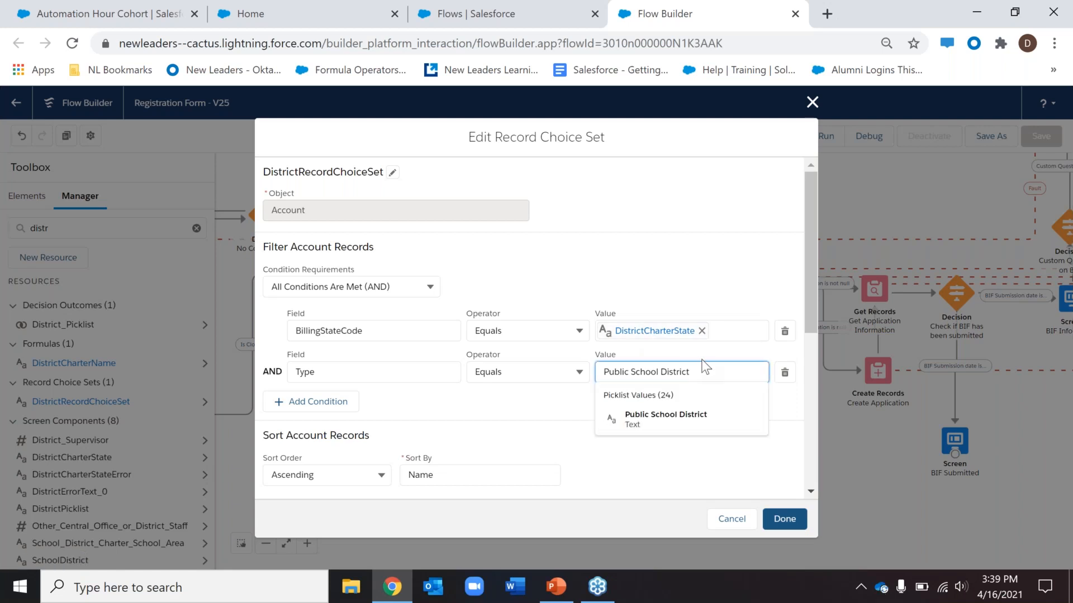
{"action": "left_click", "coordinate": [699, 361]}
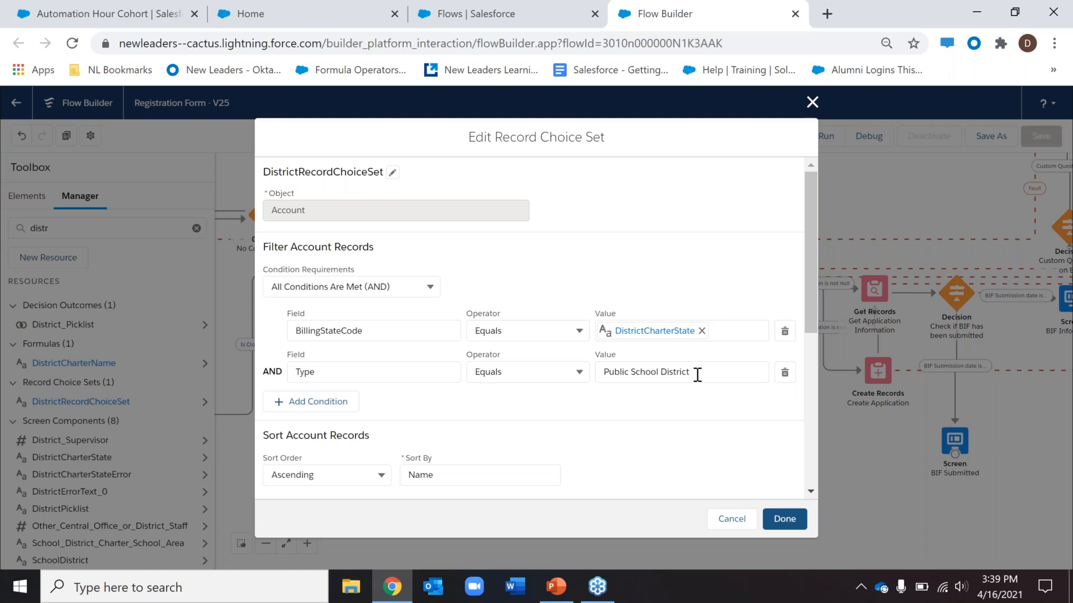
Examine the district record choice set's sorting, choice label and choice value settings, and cancel out of its editor
{"action": "scroll", "coordinate": [697, 375], "scroll_direction": "down", "scroll_amount": 2}
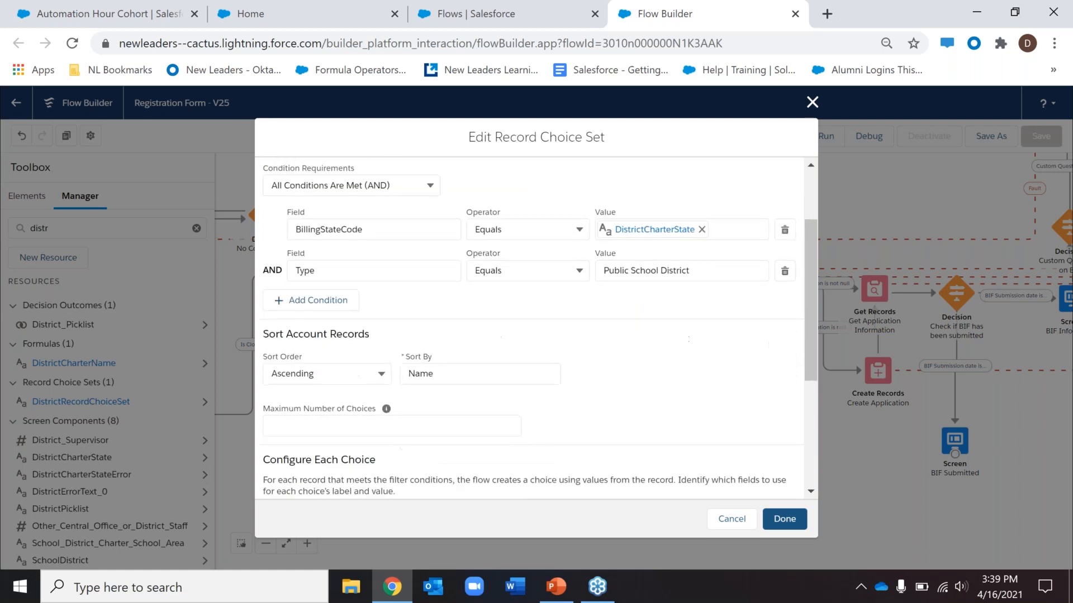
{"action": "scroll", "coordinate": [432, 308], "scroll_direction": "down", "scroll_amount": 4}
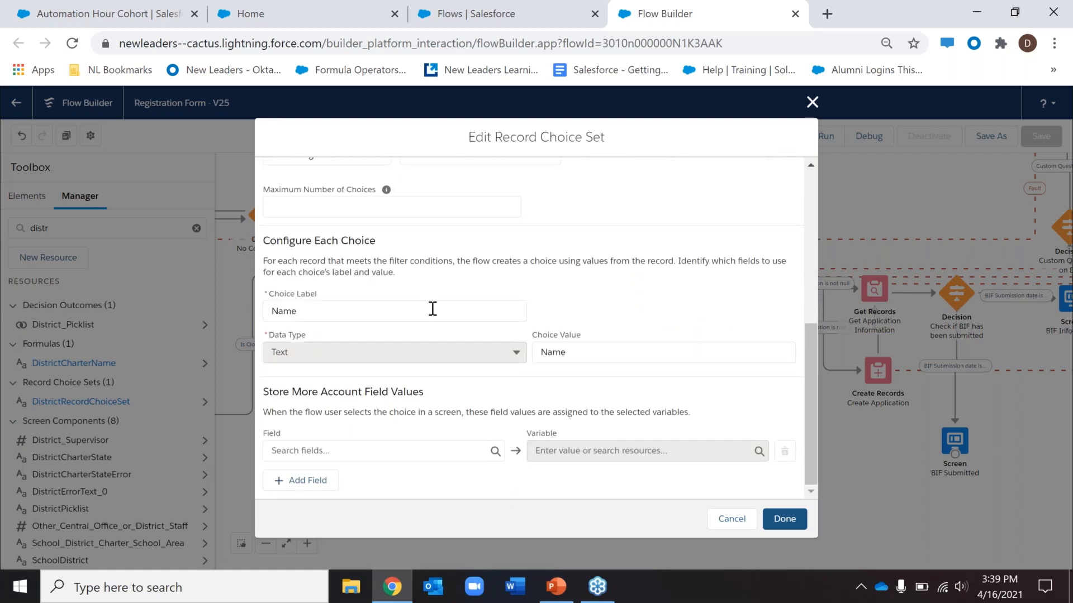
{"action": "left_click", "coordinate": [436, 310]}
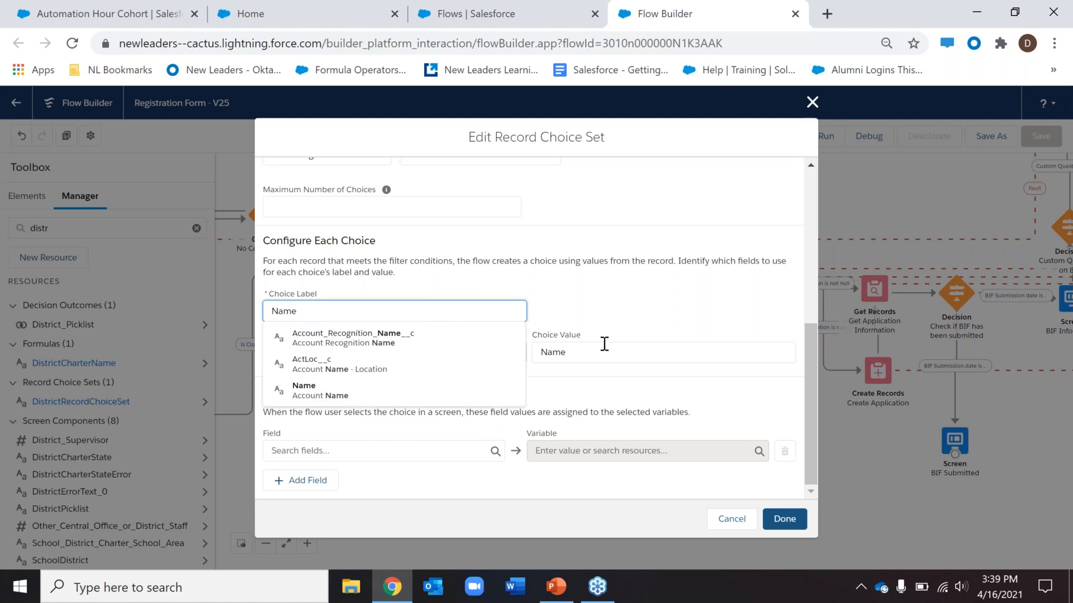
{"action": "left_click", "coordinate": [604, 342]}
{"action": "left_click", "coordinate": [631, 305]}
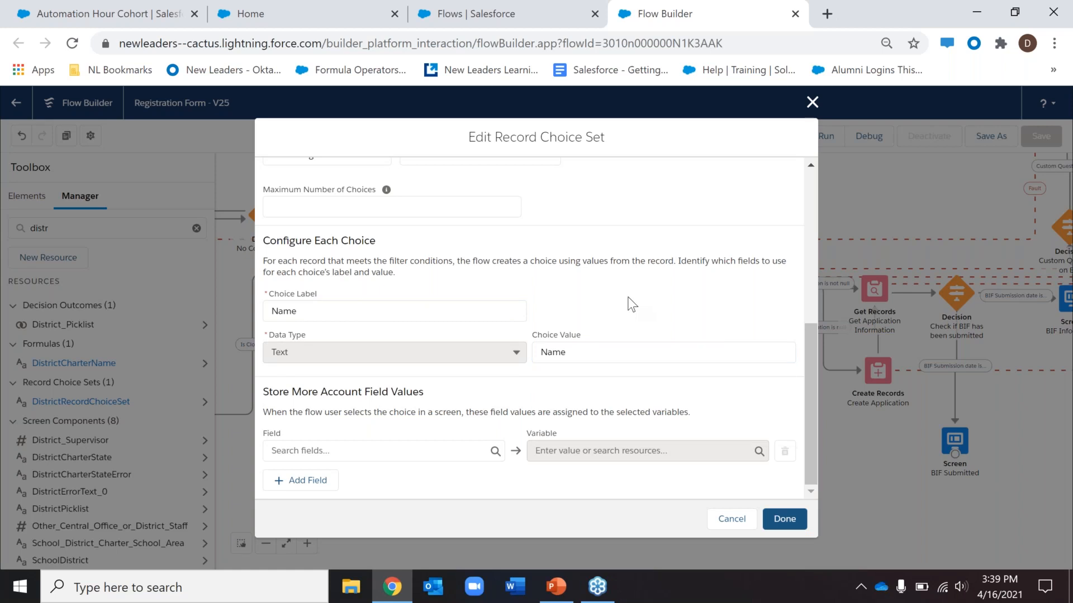
{"action": "left_click", "coordinate": [729, 519]}
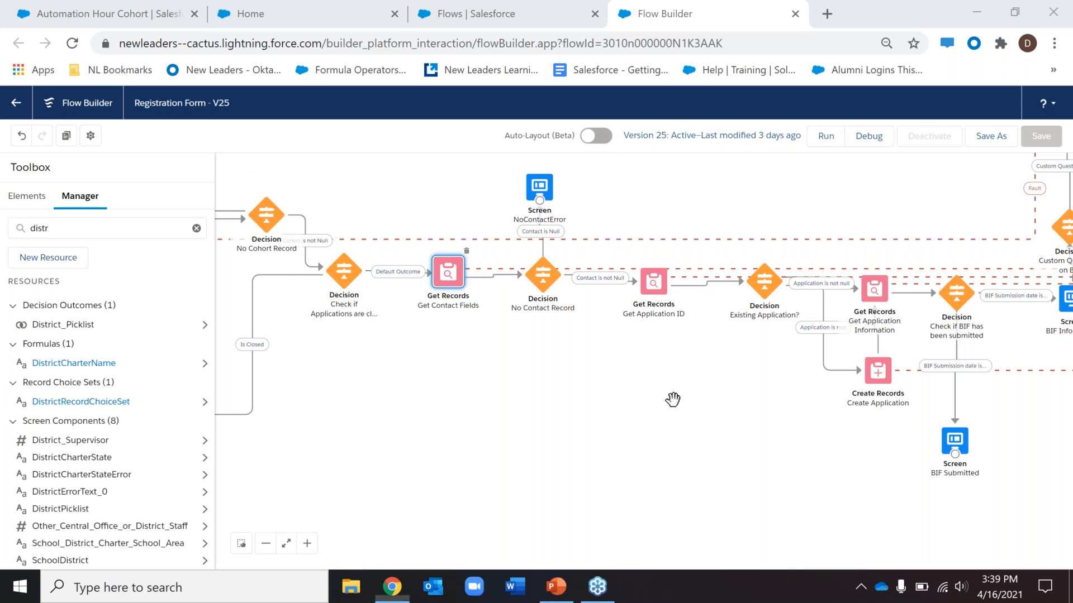
Follow the flow to the first Current Professional Experience screen, look over its position fields, and cancel out of the editor
{"action": "left_click_drag", "start_coordinate": [673, 398], "coordinate": [473, 406]}
{"action": "left_click_drag", "start_coordinate": [847, 451], "coordinate": [726, 439]}
{"action": "left_click_drag", "start_coordinate": [952, 524], "coordinate": [500, 443]}
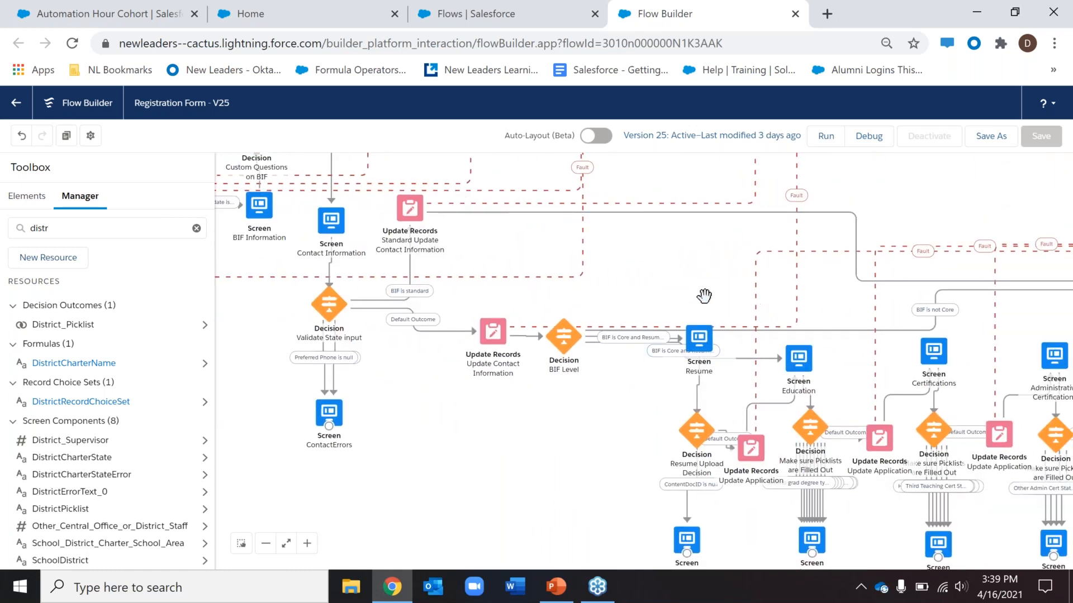
{"action": "left_click_drag", "start_coordinate": [704, 295], "coordinate": [445, 280]}
{"action": "left_click_drag", "start_coordinate": [581, 299], "coordinate": [374, 280]}
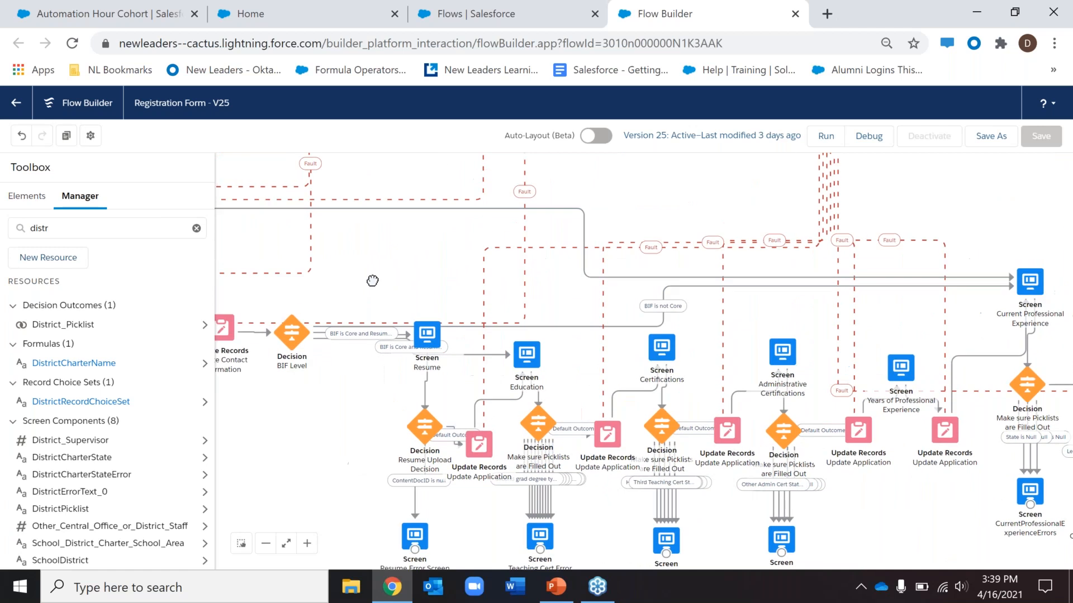
{"action": "left_click_drag", "start_coordinate": [761, 284], "coordinate": [604, 280]}
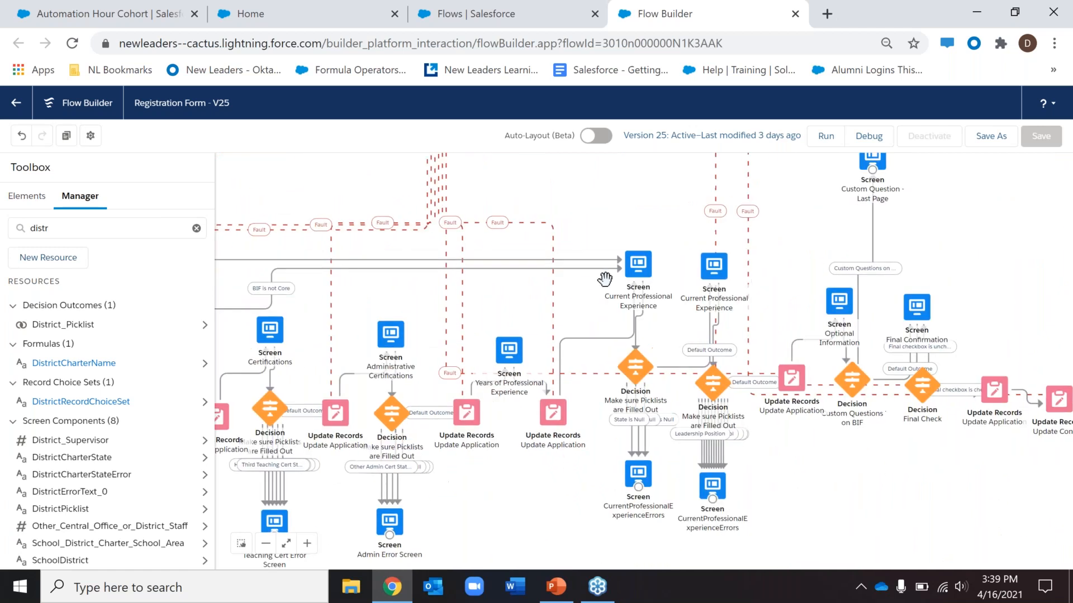
{"action": "double_click", "coordinate": [640, 267]}
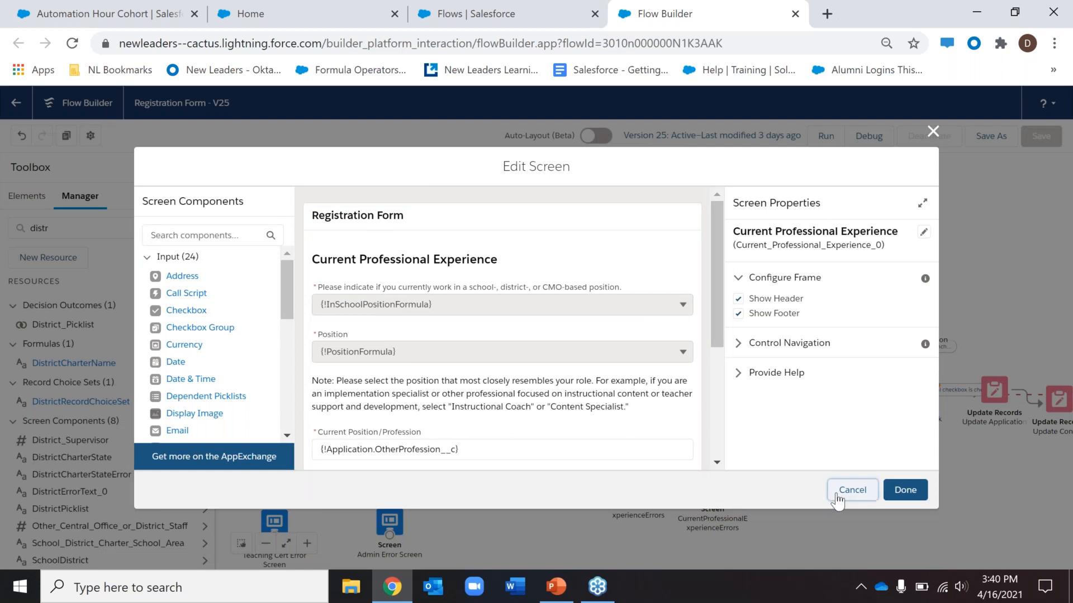
{"action": "left_click", "coordinate": [850, 489]}
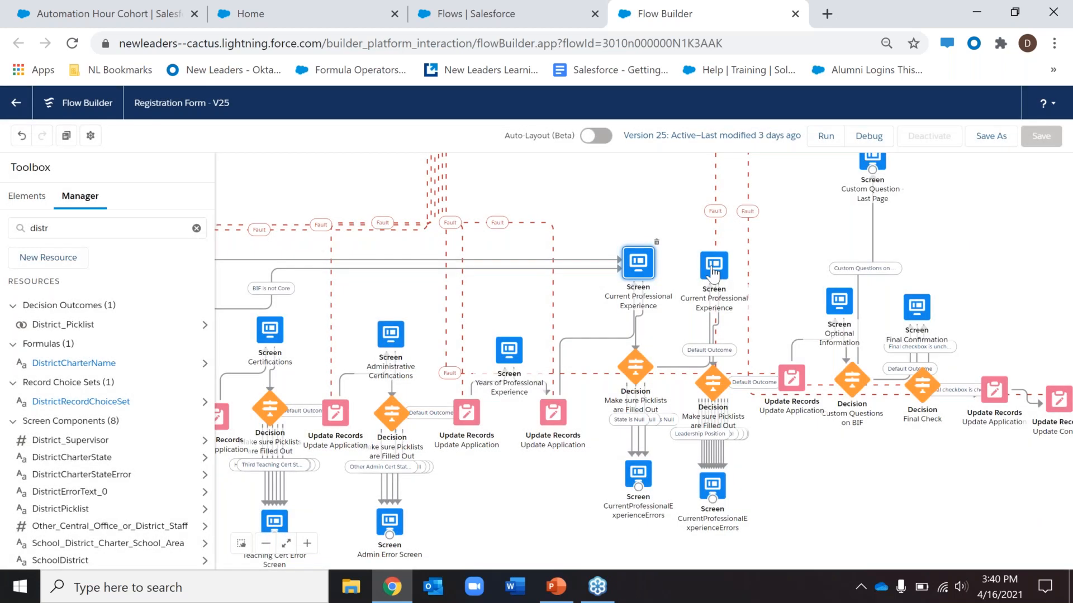
Open the second Current Professional Experience screen and examine the CurrentSTEM picklist and the TypeOfSTEM checkbox group
{"action": "double_click", "coordinate": [713, 272]}
{"action": "scroll", "coordinate": [652, 325], "scroll_direction": "down", "scroll_amount": 2}
{"action": "scroll", "coordinate": [652, 325], "scroll_direction": "down", "scroll_amount": 10}
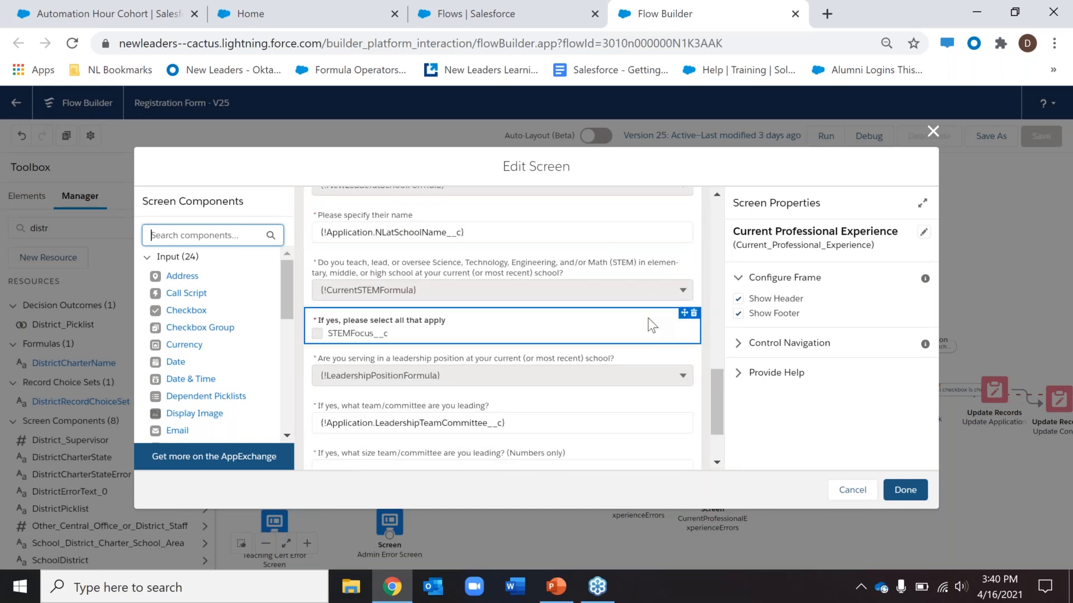
{"action": "left_click", "coordinate": [544, 284]}
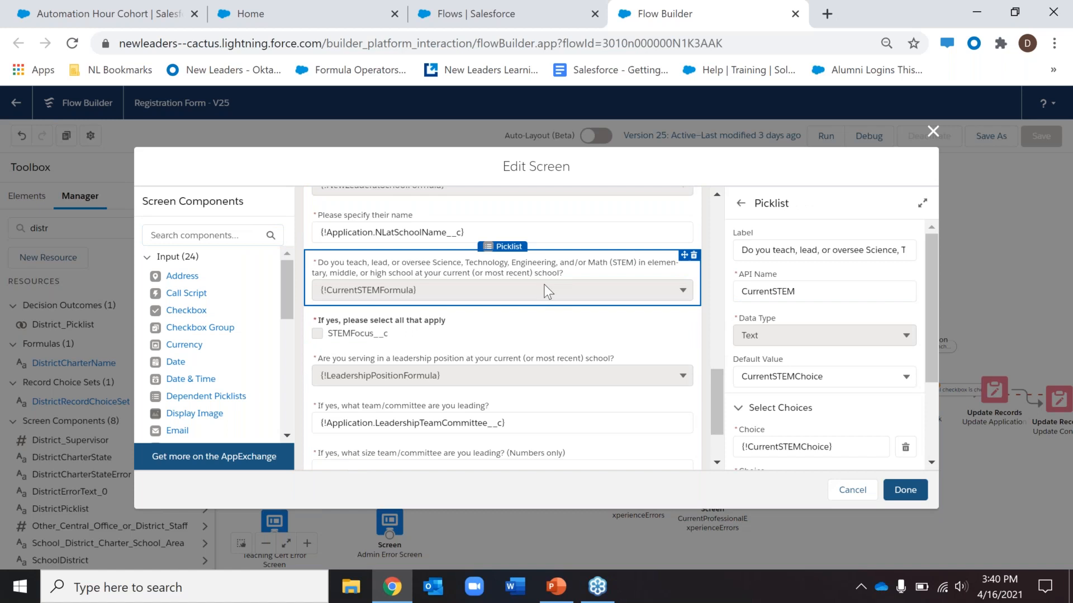
{"action": "left_click", "coordinate": [526, 338]}
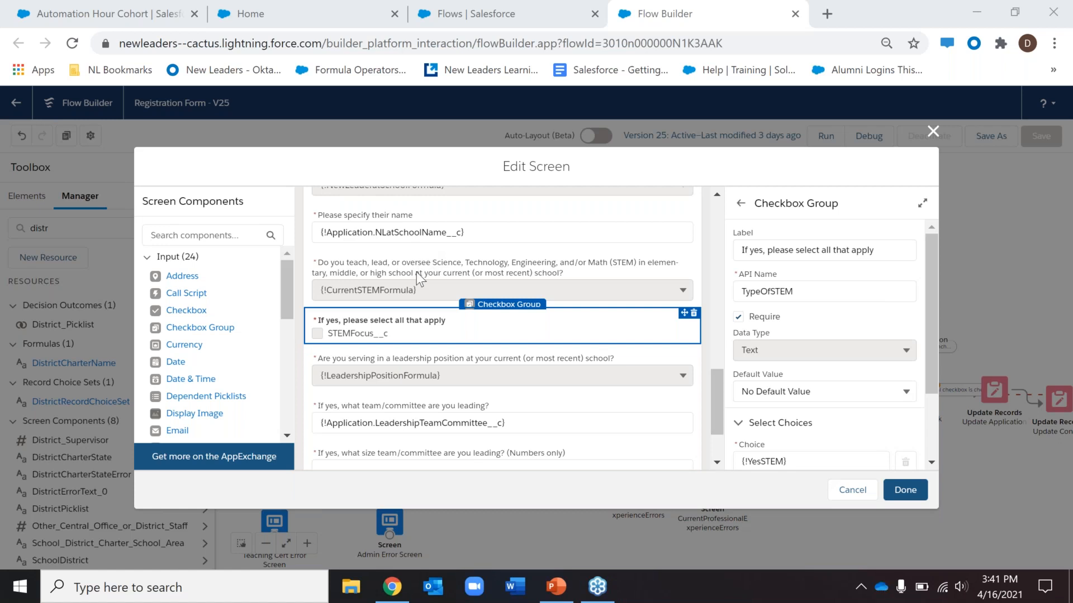
Check the portal's Home page, return to the flow, and cancel out of the Current Professional Experience screen editor
{"action": "left_click", "coordinate": [252, 13]}
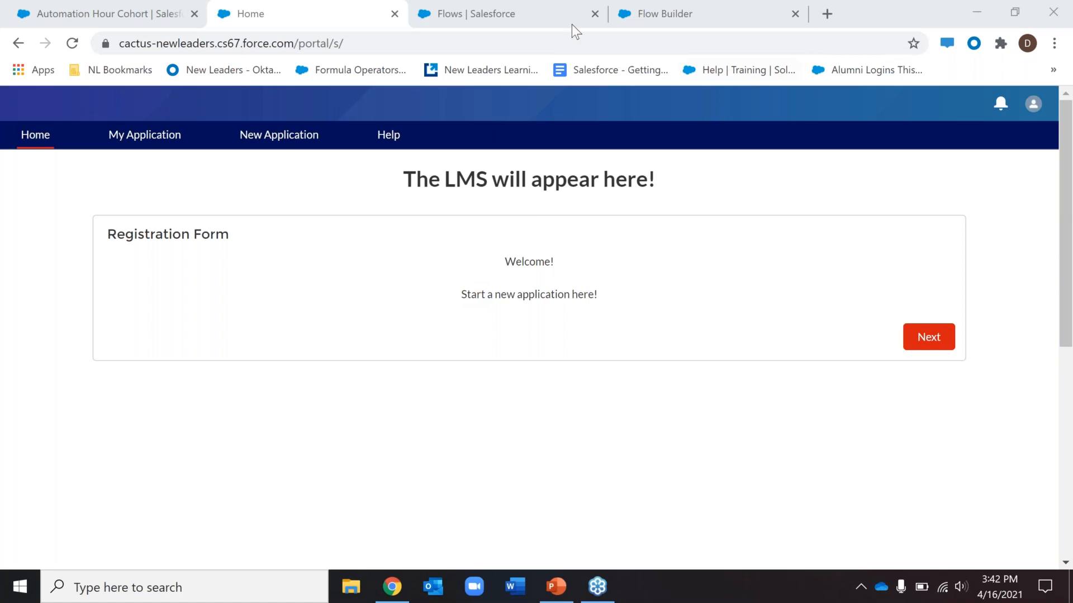
{"action": "left_click", "coordinate": [575, 6]}
{"action": "left_click", "coordinate": [662, 2]}
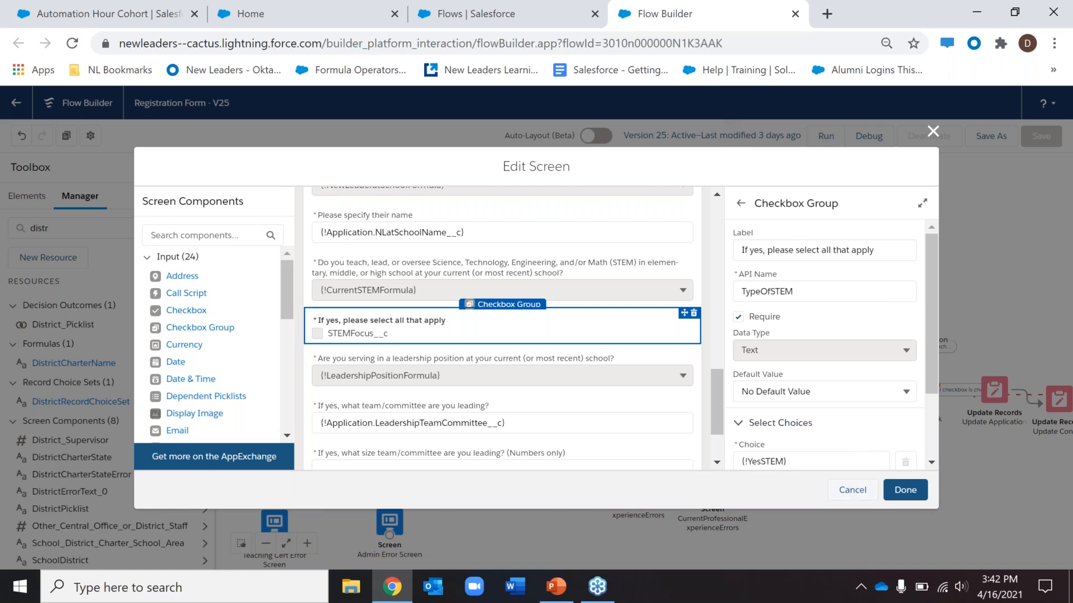
{"action": "left_click", "coordinate": [852, 490]}
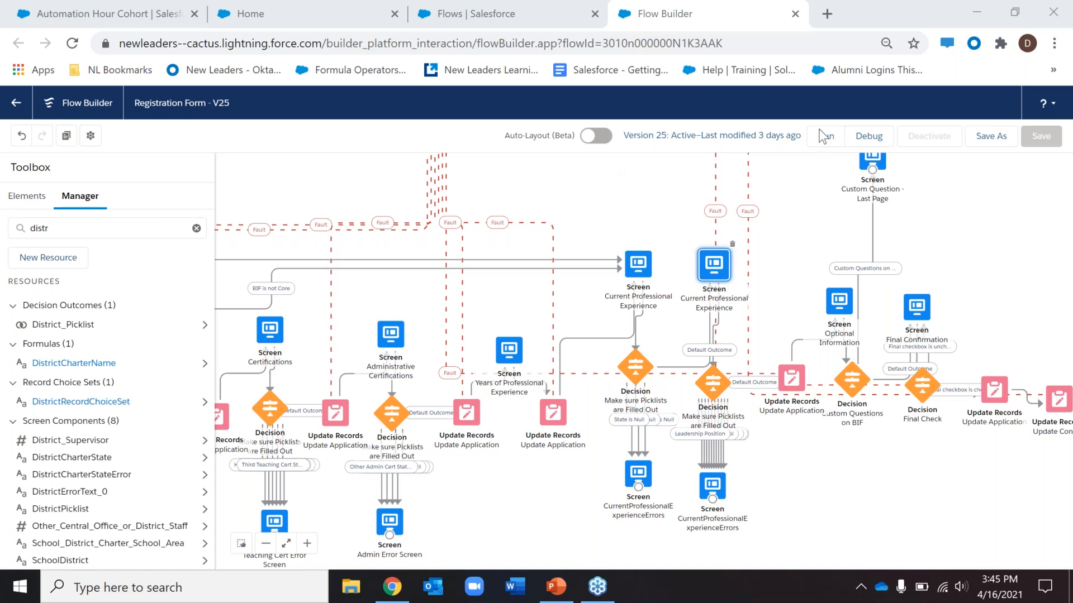
Go to the Automation Hour Cohort record and open the 2021-22 EL application listed among its participants and applications
{"action": "left_click", "coordinate": [106, 13]}
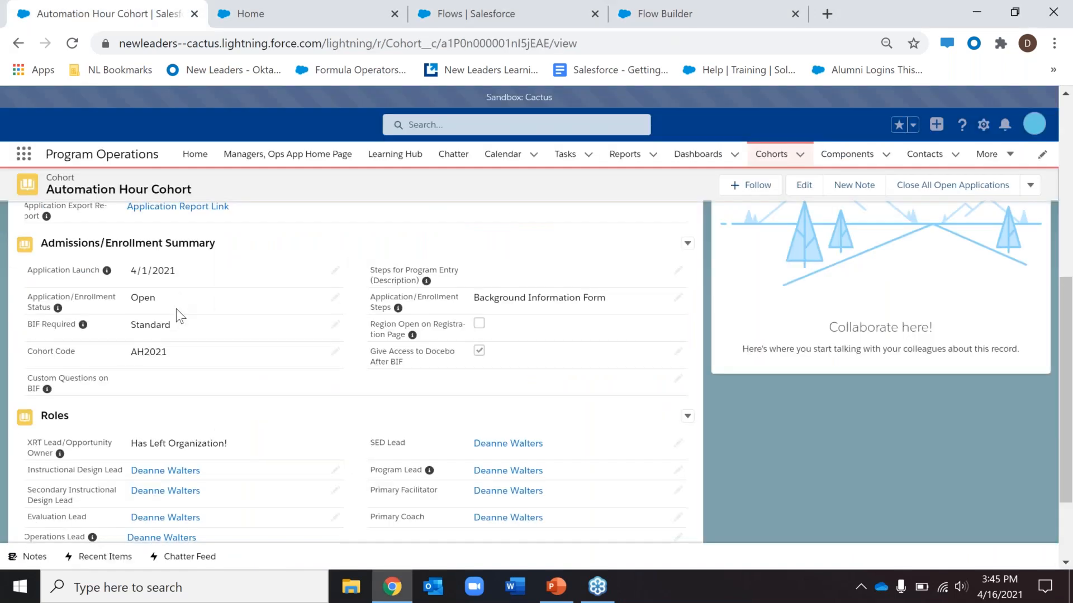
{"action": "scroll", "coordinate": [176, 310], "scroll_direction": "up", "scroll_amount": 3}
{"action": "scroll", "coordinate": [133, 336], "scroll_direction": "up", "scroll_amount": 4}
{"action": "left_click", "coordinate": [257, 347]}
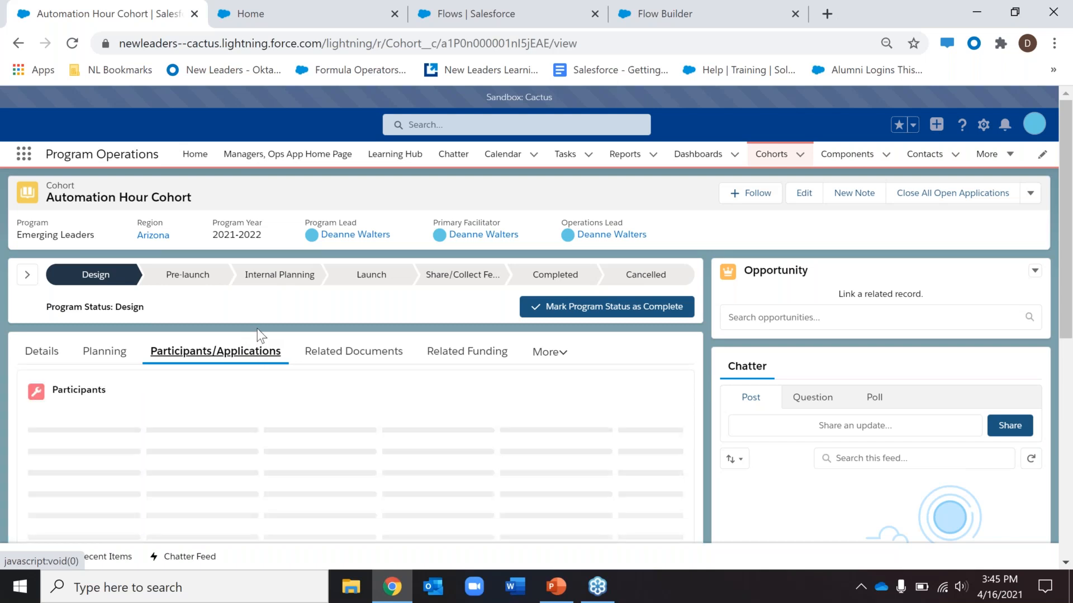
{"action": "scroll", "coordinate": [257, 329], "scroll_direction": "down", "scroll_amount": 1}
{"action": "scroll", "coordinate": [226, 344], "scroll_direction": "down", "scroll_amount": 1}
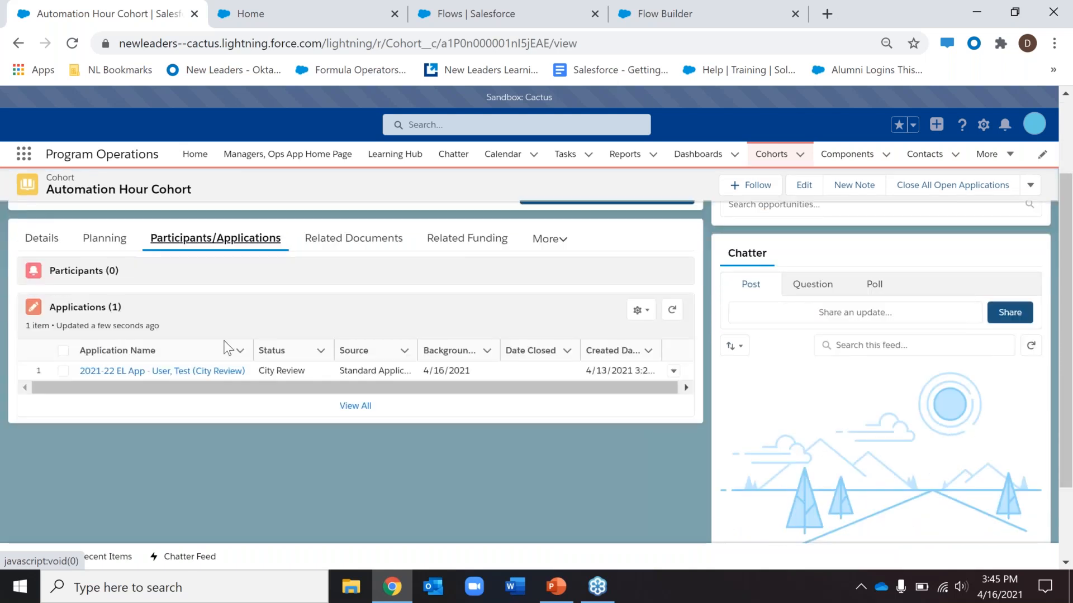
{"action": "left_click", "coordinate": [223, 371]}
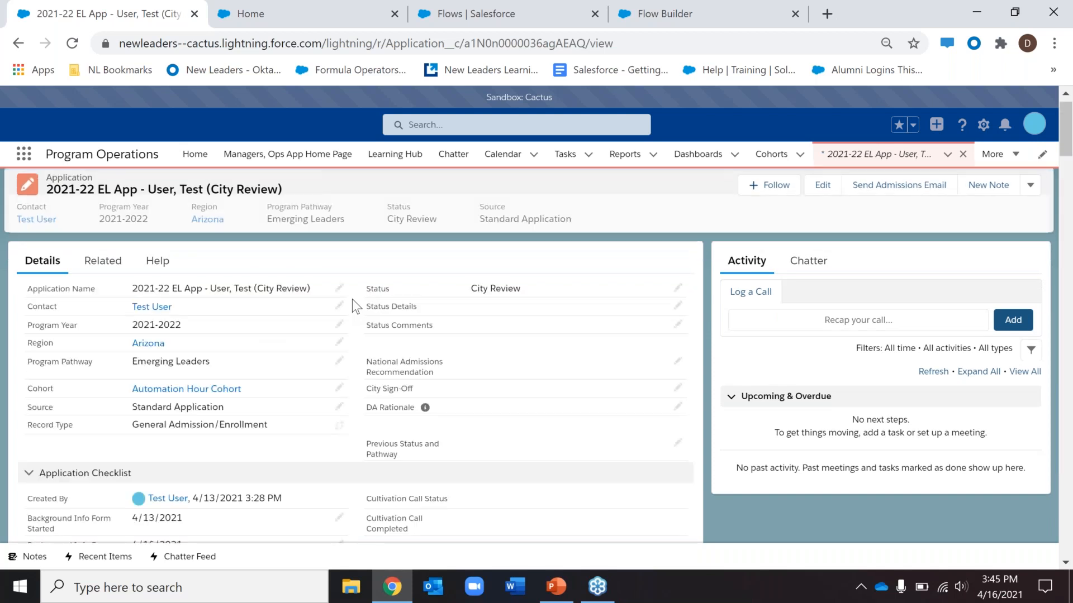
Review the application's checklist dates, eligibility details, and professional experience fields such as position and district or charter network
{"action": "scroll", "coordinate": [352, 299], "scroll_direction": "down", "scroll_amount": 3}
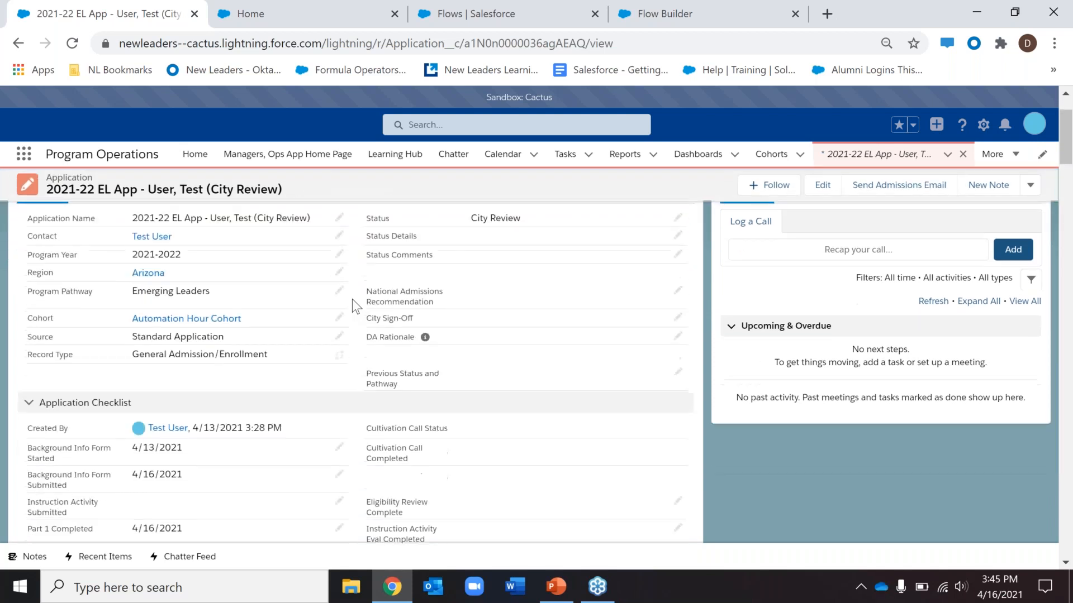
{"action": "scroll", "coordinate": [352, 299], "scroll_direction": "down", "scroll_amount": 1}
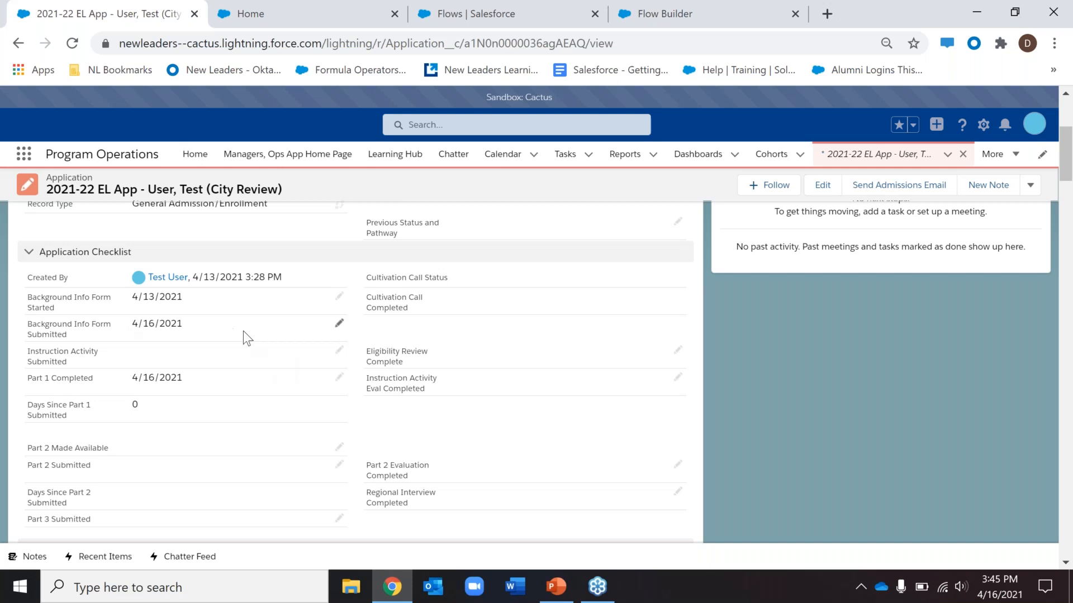
{"action": "scroll", "coordinate": [244, 331], "scroll_direction": "down", "scroll_amount": 2}
{"action": "scroll", "coordinate": [244, 331], "scroll_direction": "down", "scroll_amount": 4}
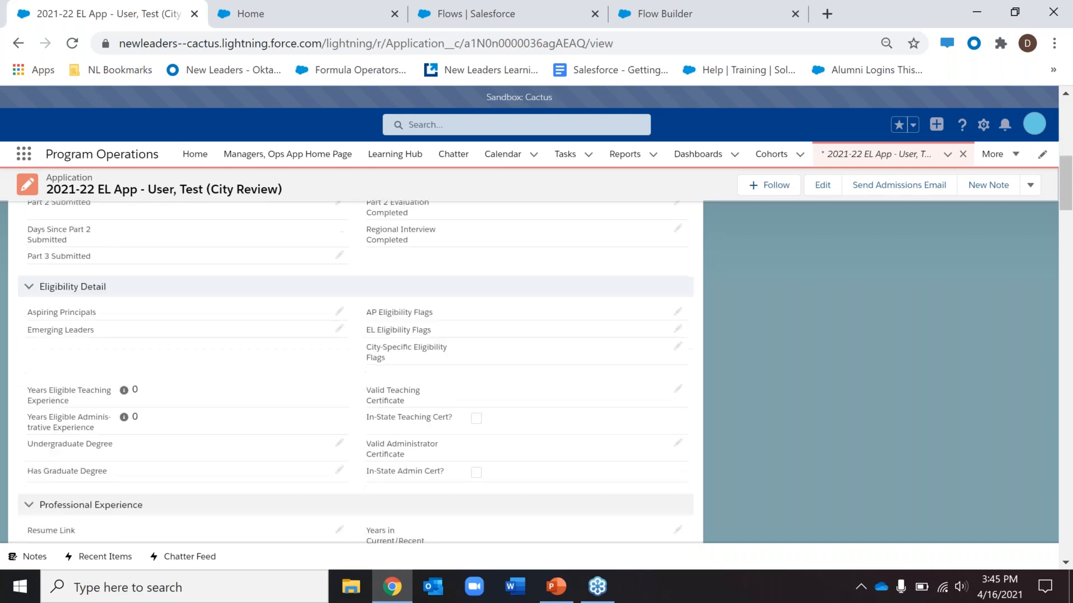
{"action": "scroll", "coordinate": [283, 501], "scroll_direction": "down", "scroll_amount": 5}
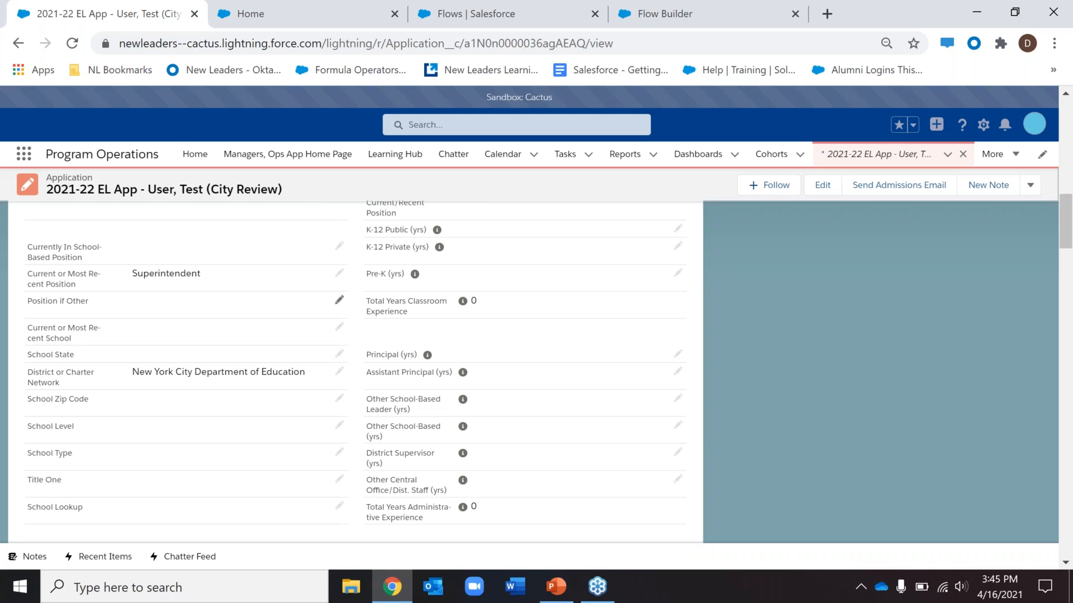
Review the application record's checklist dates and its cohort, source and status details once more
{"action": "scroll", "coordinate": [358, 369], "scroll_direction": "up", "scroll_amount": 12}
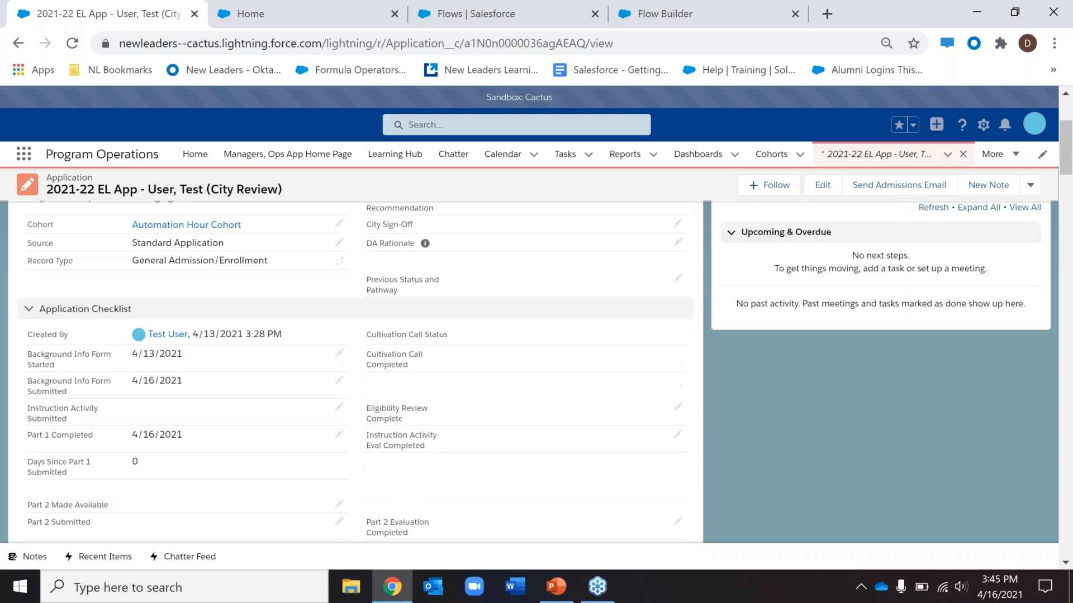
{"action": "scroll", "coordinate": [237, 302], "scroll_direction": "down", "scroll_amount": 1}
{"action": "scroll", "coordinate": [237, 302], "scroll_direction": "up", "scroll_amount": 1}
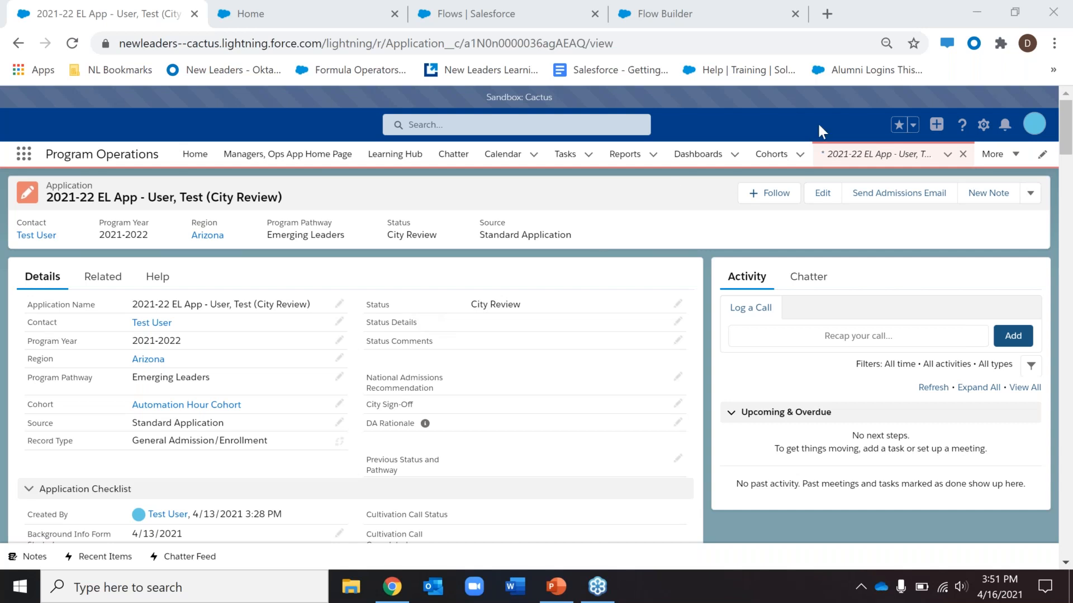
Return to the Registration Form flow, search its resources for "record" and open the RecordType formula
{"action": "left_click", "coordinate": [666, 1]}
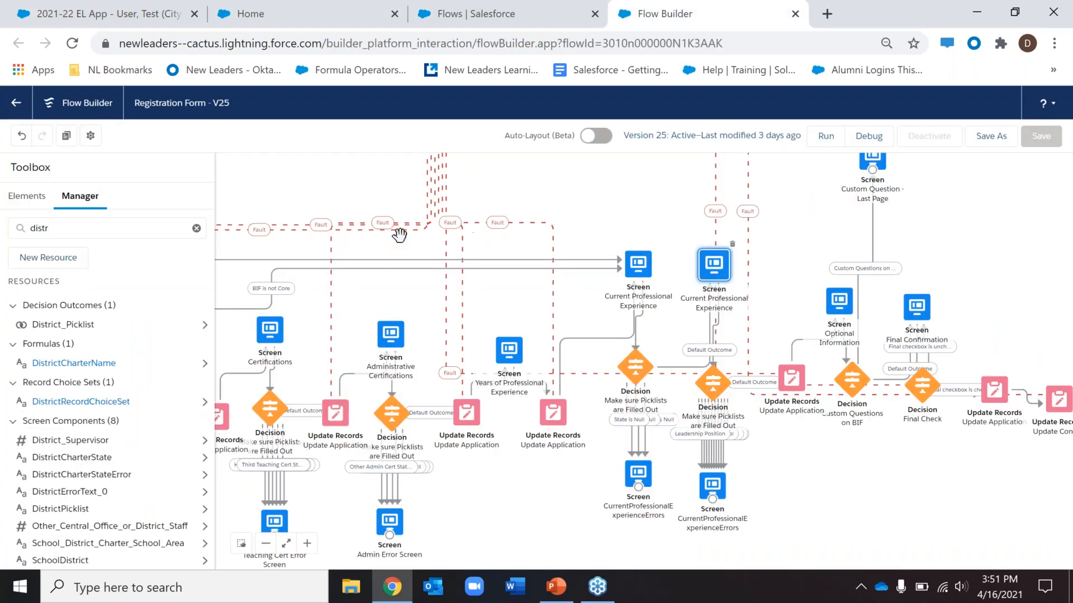
{"action": "left_click_drag", "start_coordinate": [534, 242], "coordinate": [905, 236]}
{"action": "left_click_drag", "start_coordinate": [302, 241], "coordinate": [581, 242]}
{"action": "left_click_drag", "start_coordinate": [468, 242], "coordinate": [731, 257]}
{"action": "left_click_drag", "start_coordinate": [376, 308], "coordinate": [638, 328]}
{"action": "left_click_drag", "start_coordinate": [469, 398], "coordinate": [469, 398]}
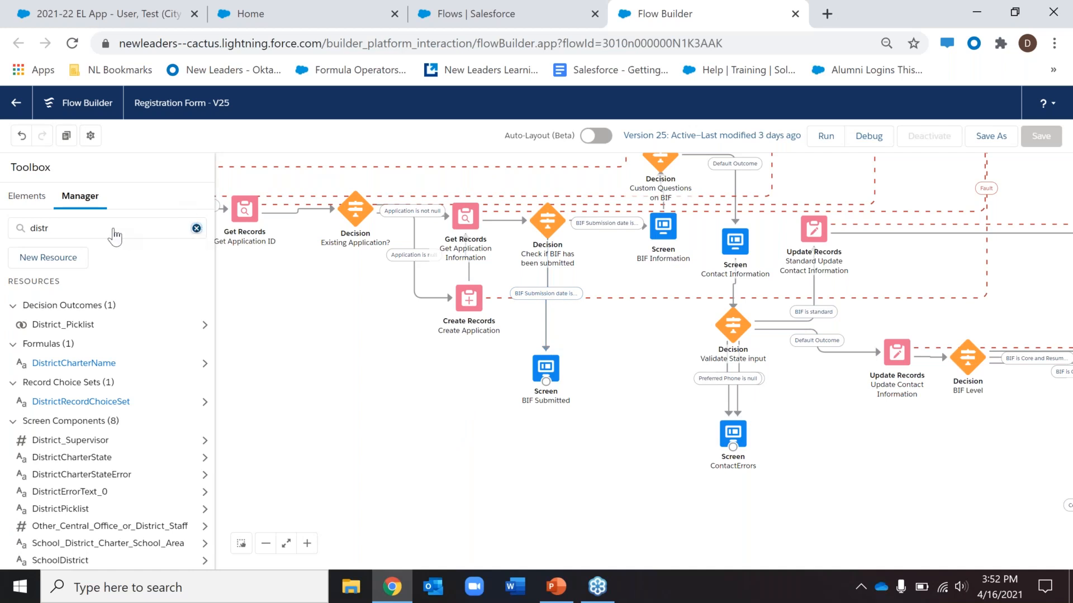
{"action": "left_click", "coordinate": [196, 228]}
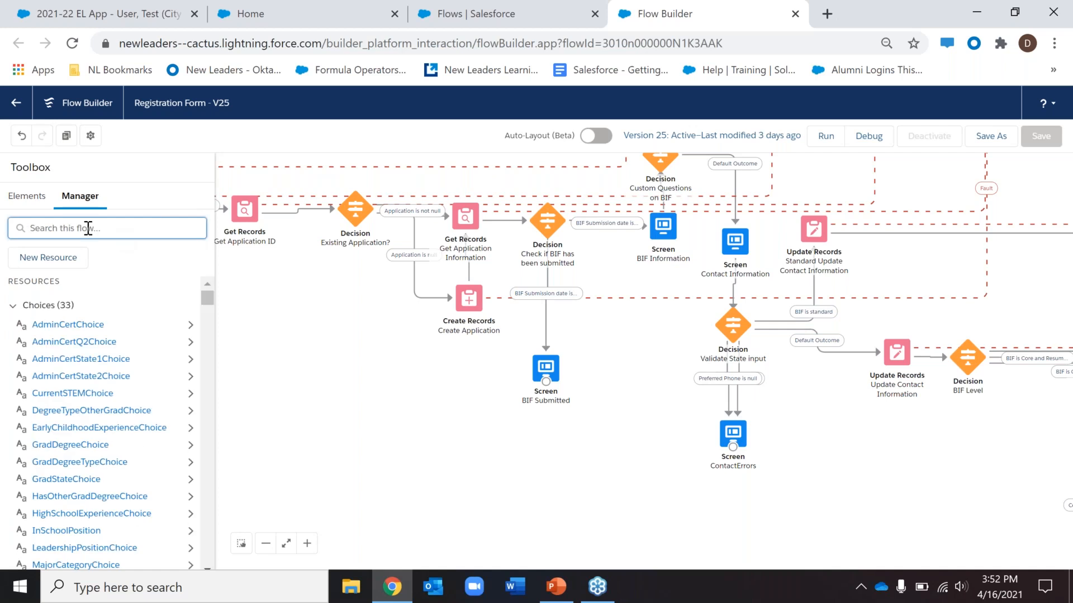
{"action": "type", "text": "record"}
{"action": "left_click", "coordinate": [55, 325]}
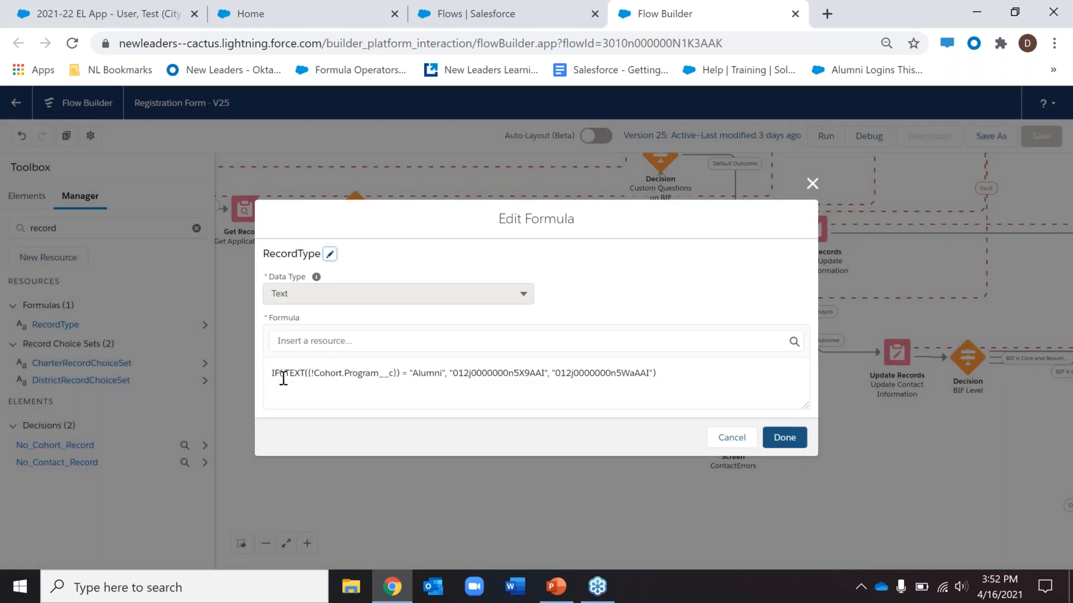
Examine the RecordType formula's cohort program condition, Alumni value and two record type IDs, and close it without changes
{"action": "mouse_move", "coordinate": [310, 372]}
{"action": "left_mouse_down"}
{"action": "mouse_move", "coordinate": [366, 370]}
{"action": "mouse_move", "coordinate": [318, 369]}
{"action": "left_mouse_up"}
{"action": "left_click", "coordinate": [366, 370]}
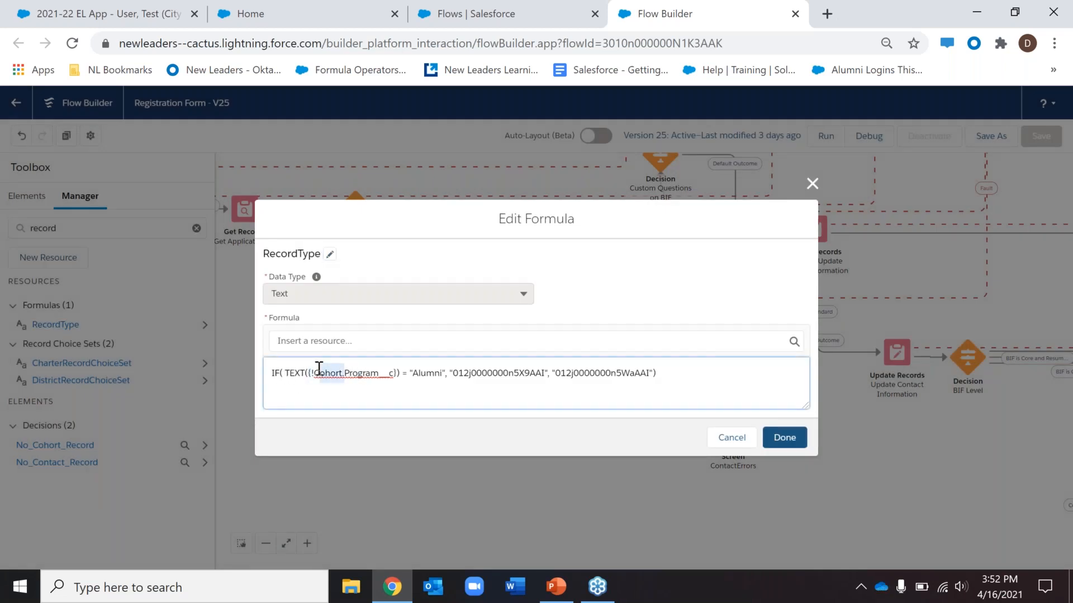
{"action": "double_click", "coordinate": [347, 377]}
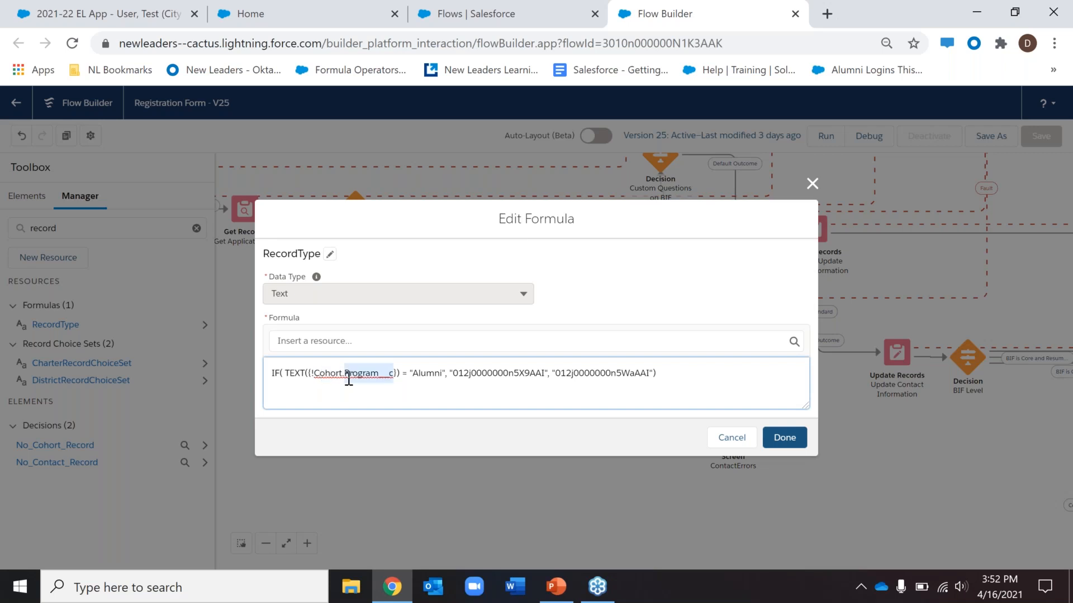
{"action": "double_click", "coordinate": [420, 374]}
{"action": "left_click", "coordinate": [423, 374]}
{"action": "triple_click", "coordinate": [424, 373]}
{"action": "left_click", "coordinate": [450, 376]}
{"action": "double_click", "coordinate": [537, 375]}
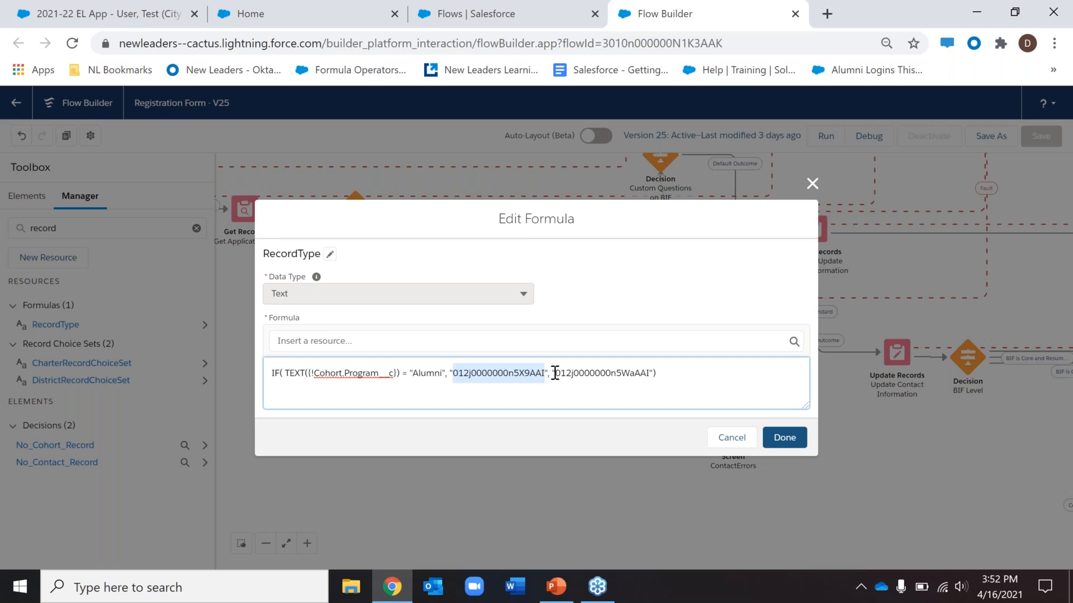
{"action": "left_click", "coordinate": [555, 373]}
{"action": "left_click_drag", "start_coordinate": [555, 373], "coordinate": [652, 376]}
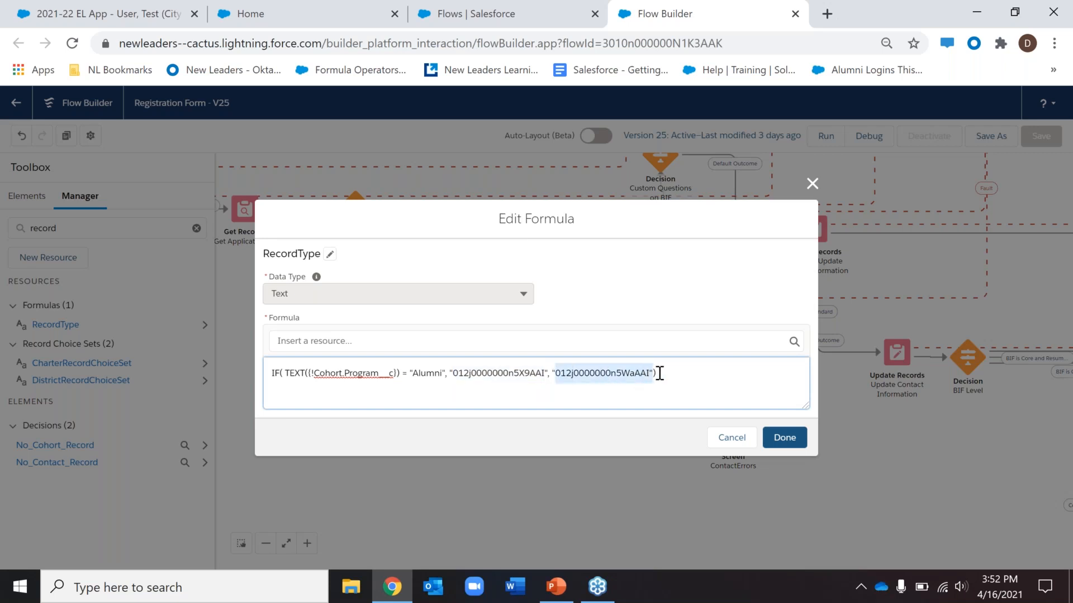
{"action": "left_click", "coordinate": [730, 440]}
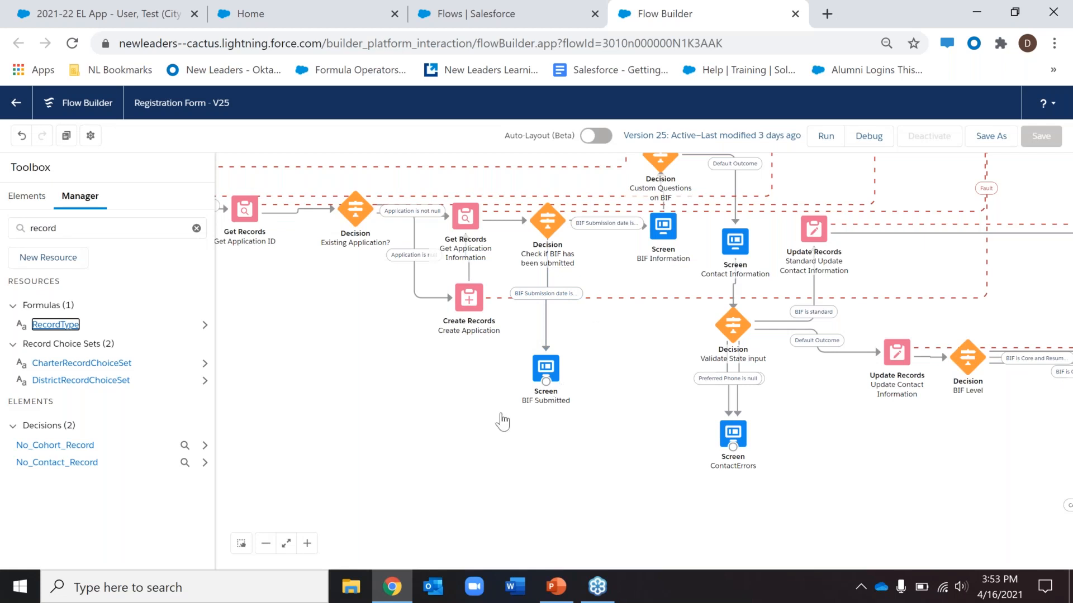
Open the Create Application element, review its field values including the RecordTypeId mapping, and cancel out of it
{"action": "double_click", "coordinate": [468, 298]}
{"action": "scroll", "coordinate": [565, 374], "scroll_direction": "down", "scroll_amount": 2}
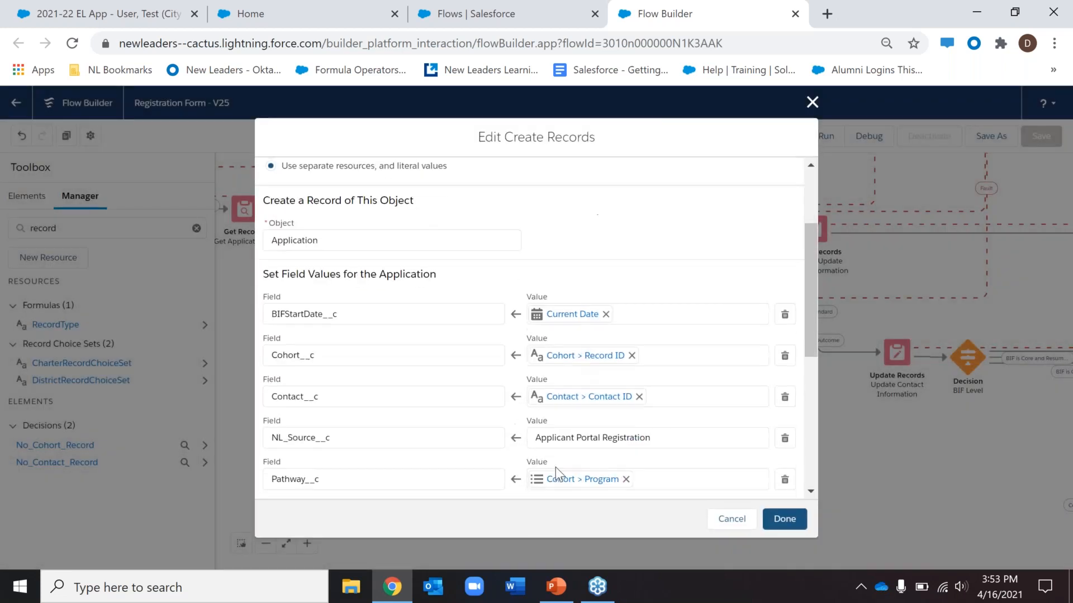
{"action": "scroll", "coordinate": [513, 397], "scroll_direction": "down", "scroll_amount": 3}
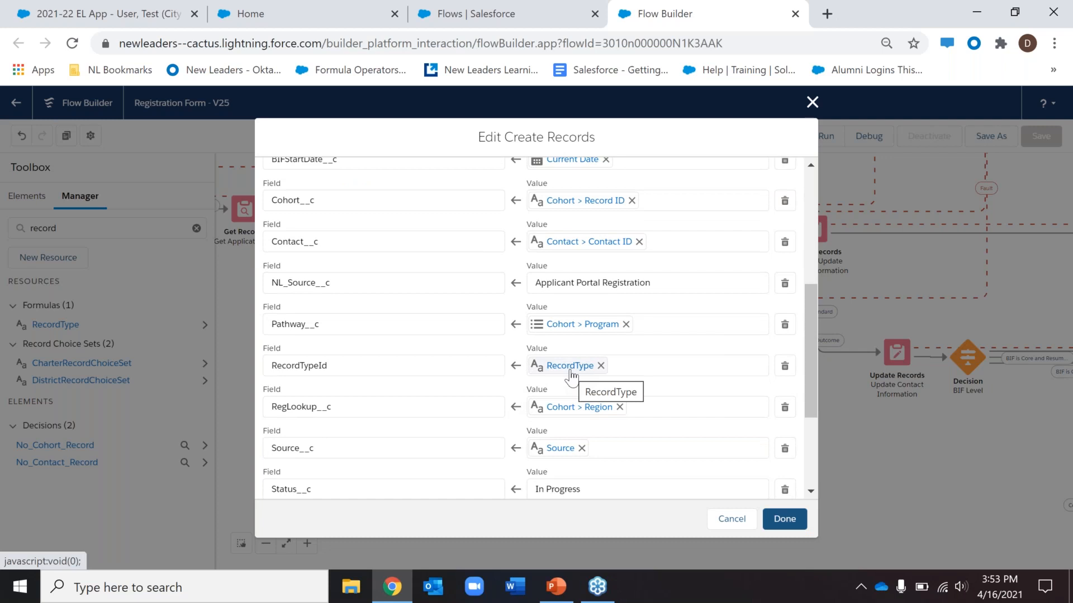
{"action": "left_click", "coordinate": [725, 528]}
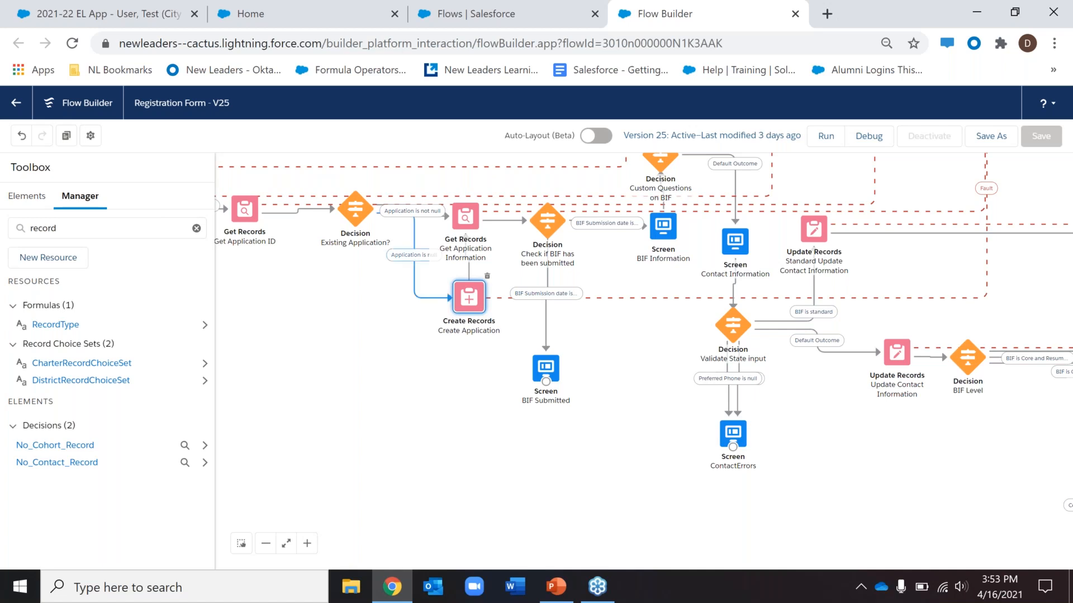
{"action": "left_click", "coordinate": [400, 371]}
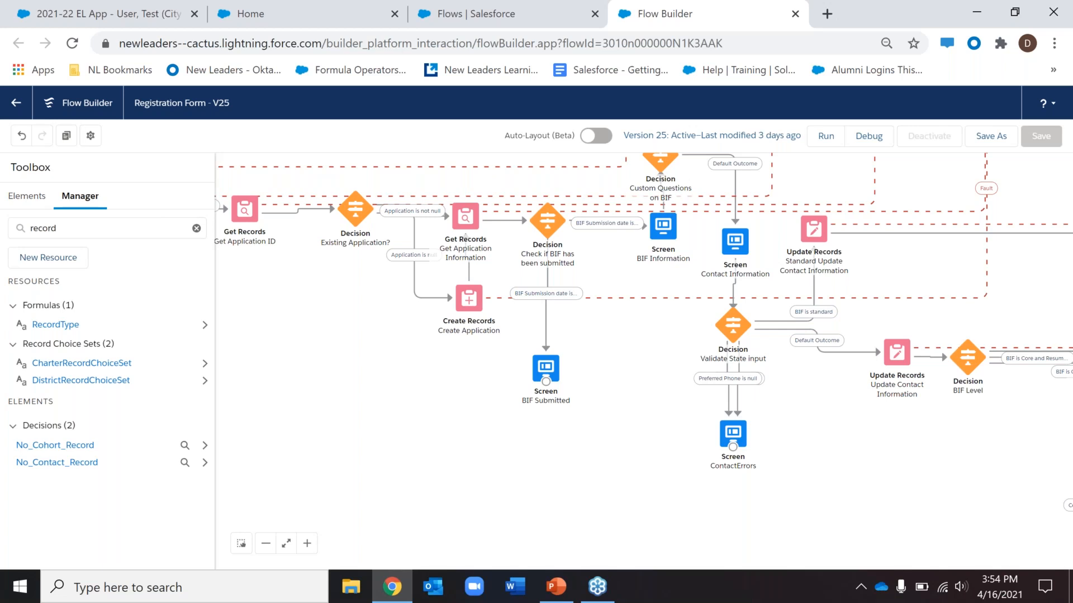
Switch to the PowerPoint presentation and go to slide 6, the presenter's introduction slide
{"action": "left_click", "coordinate": [556, 586]}
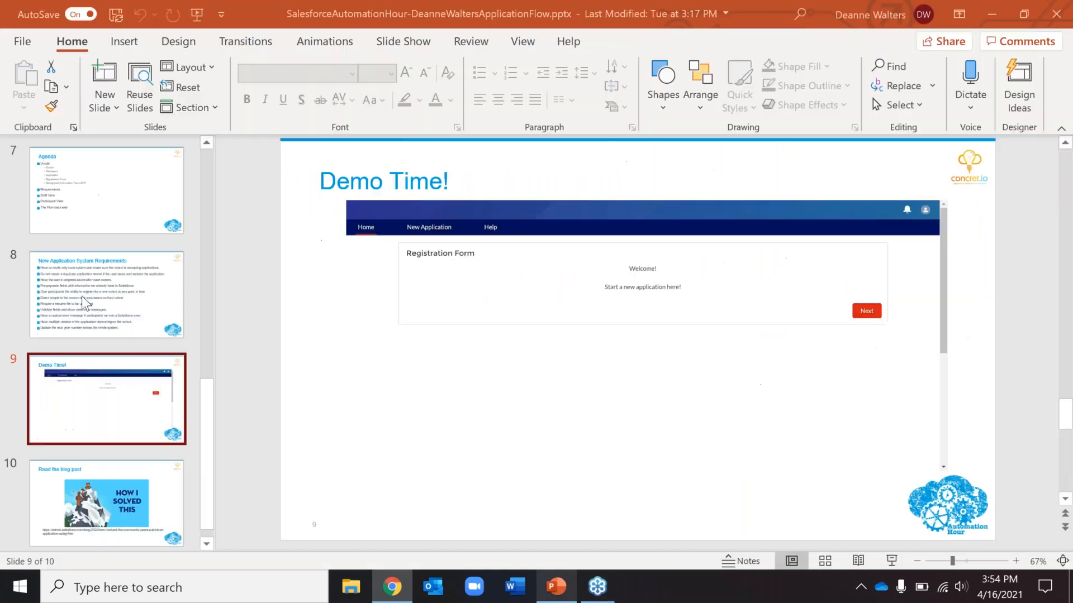
{"action": "scroll", "coordinate": [83, 322], "scroll_direction": "up", "scroll_amount": 2}
{"action": "left_click", "coordinate": [115, 176]}
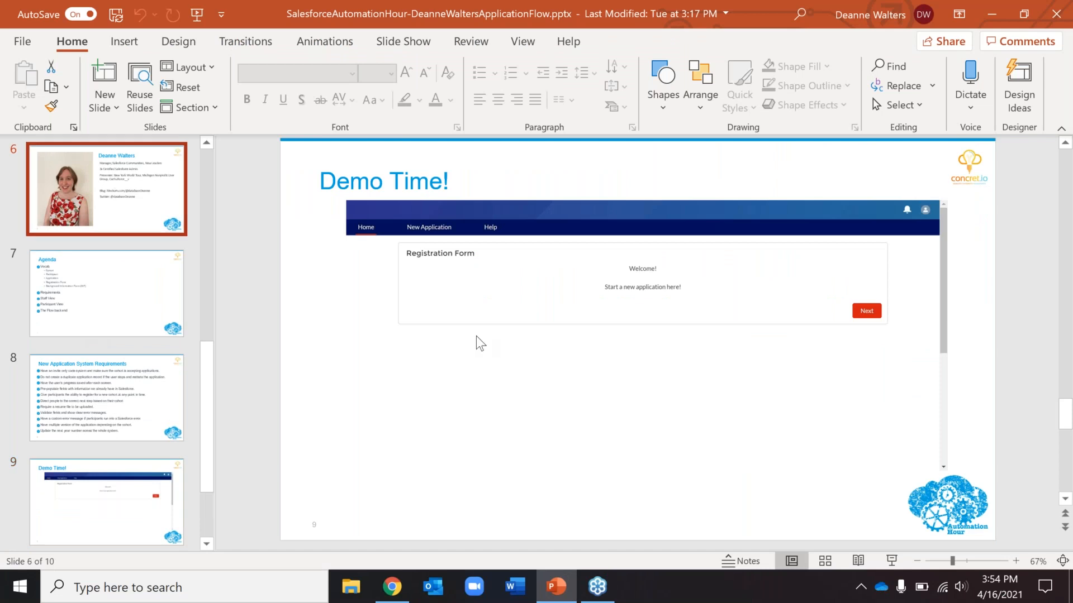